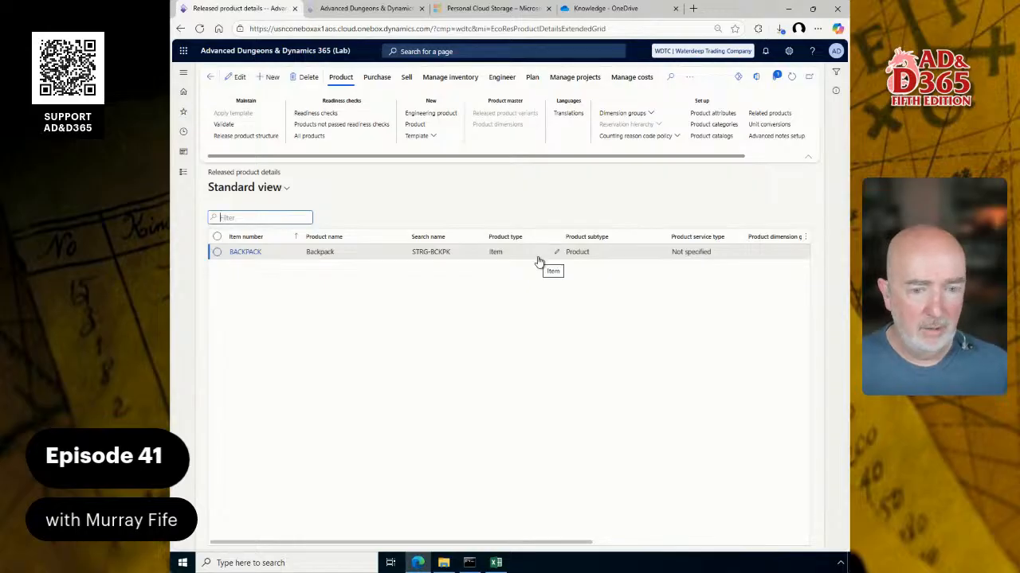
# - Review the Word lab guide's sections on exporting product data, creating the import template and importing products
pyautogui.click(538, 255)
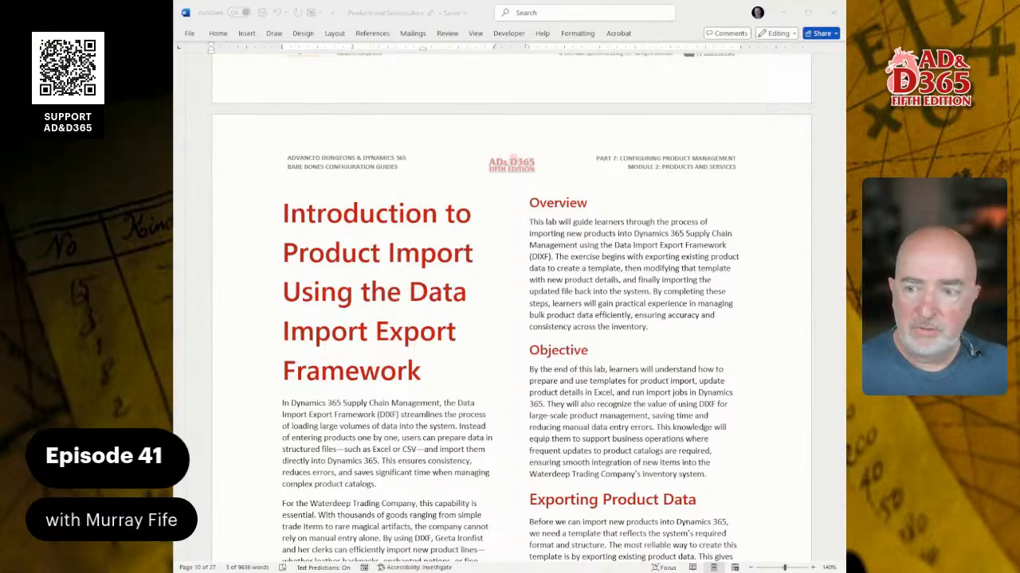
pyautogui.scroll(-10, 511, 319)
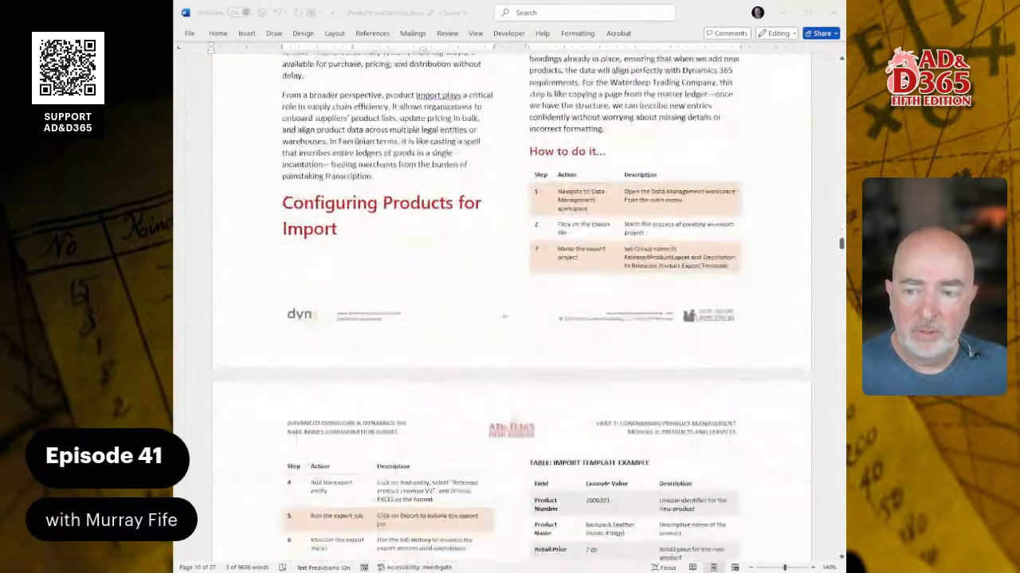
pyautogui.scroll(-1, 512, 319)
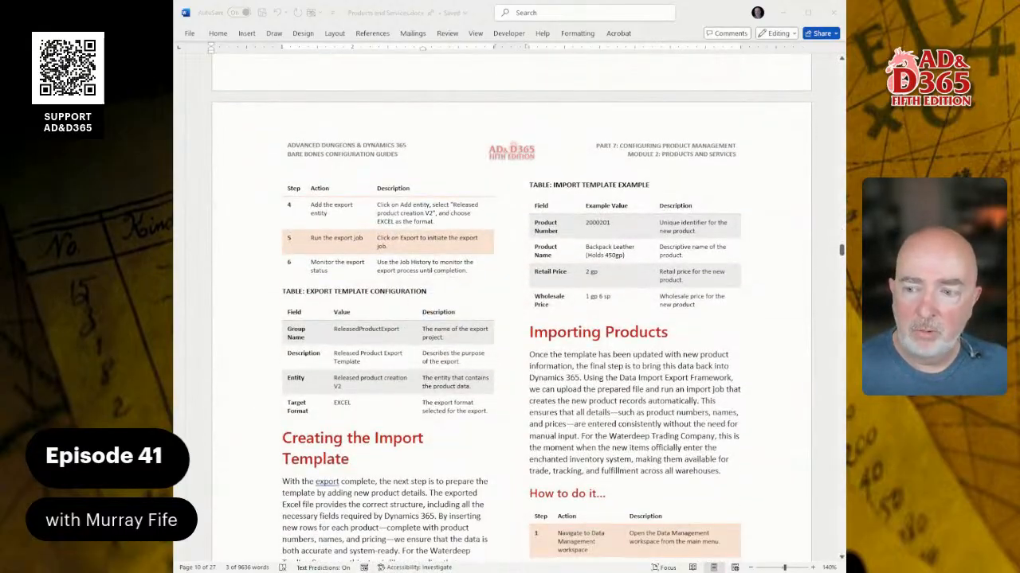
pyautogui.scroll(-6, 511, 311)
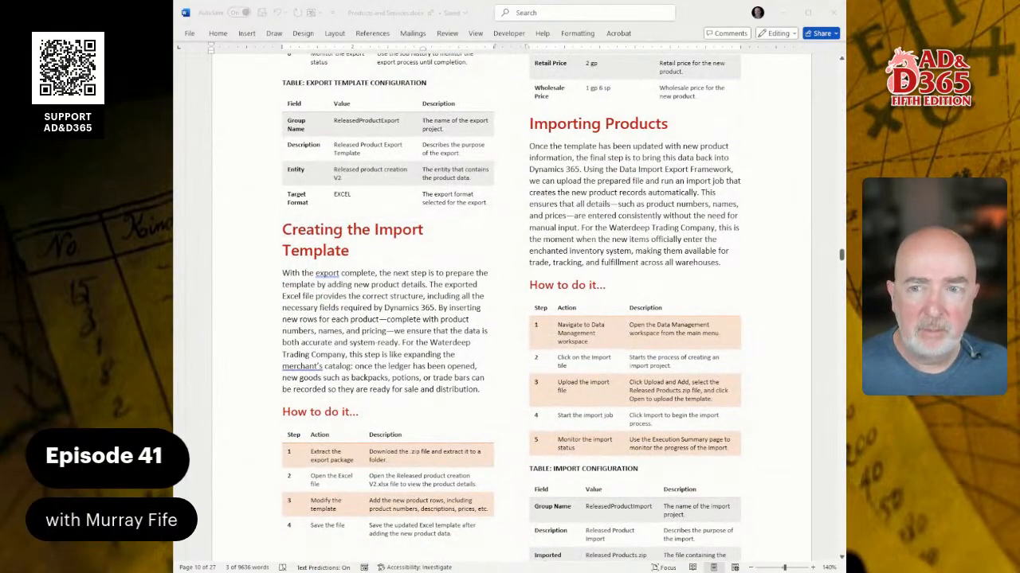
pyautogui.scroll(-12, 511, 311)
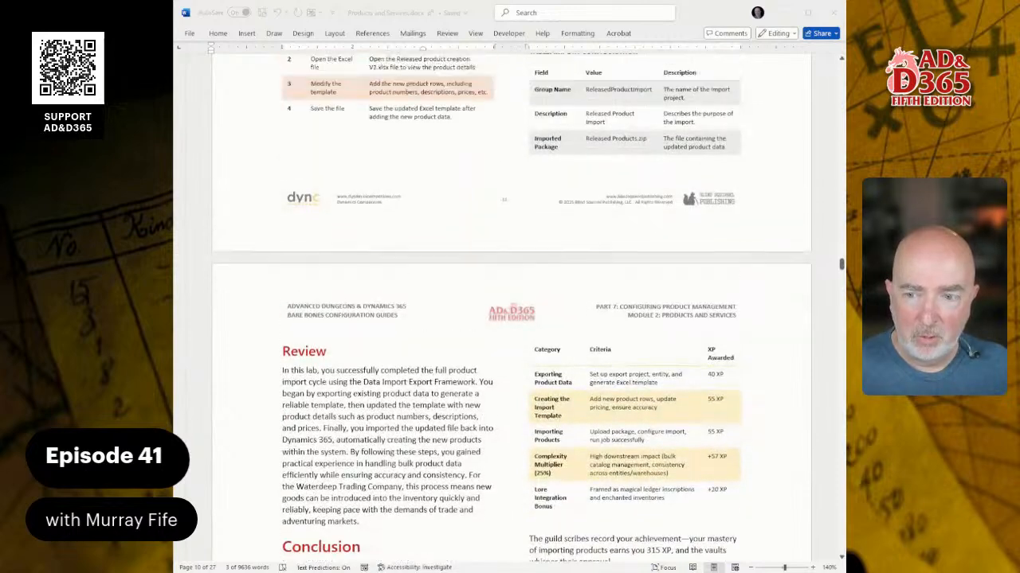
pyautogui.scroll(9, 511, 311)
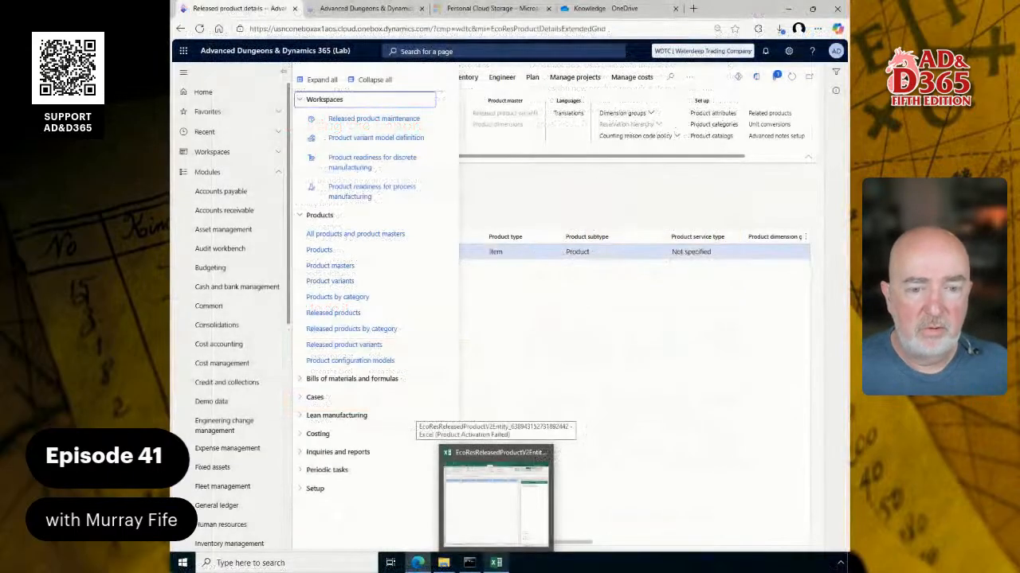
# - Return to the Dynamics 365 dashboard and open the Data management workspace
pyautogui.click(561, 359)
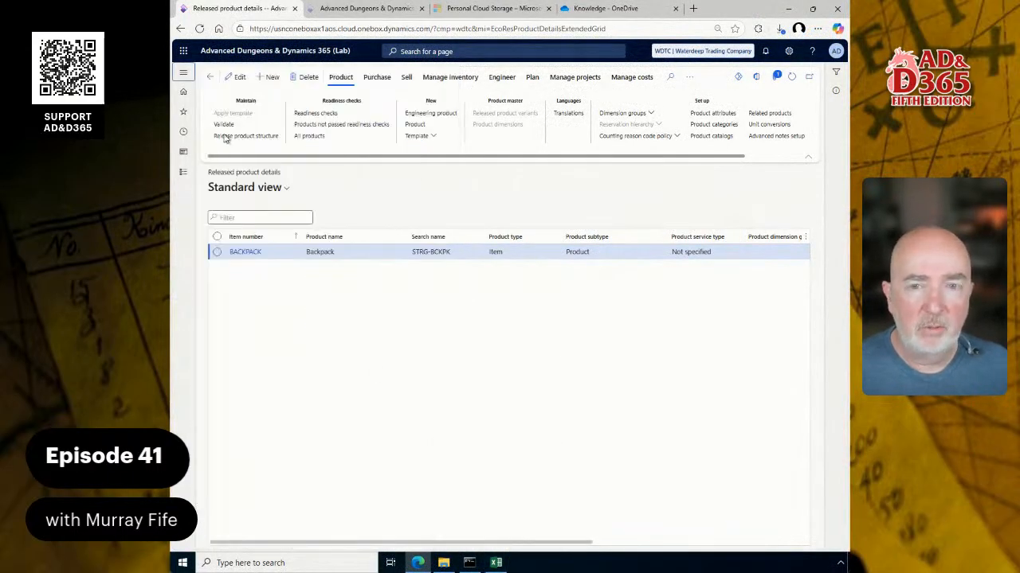
pyautogui.click(267, 54)
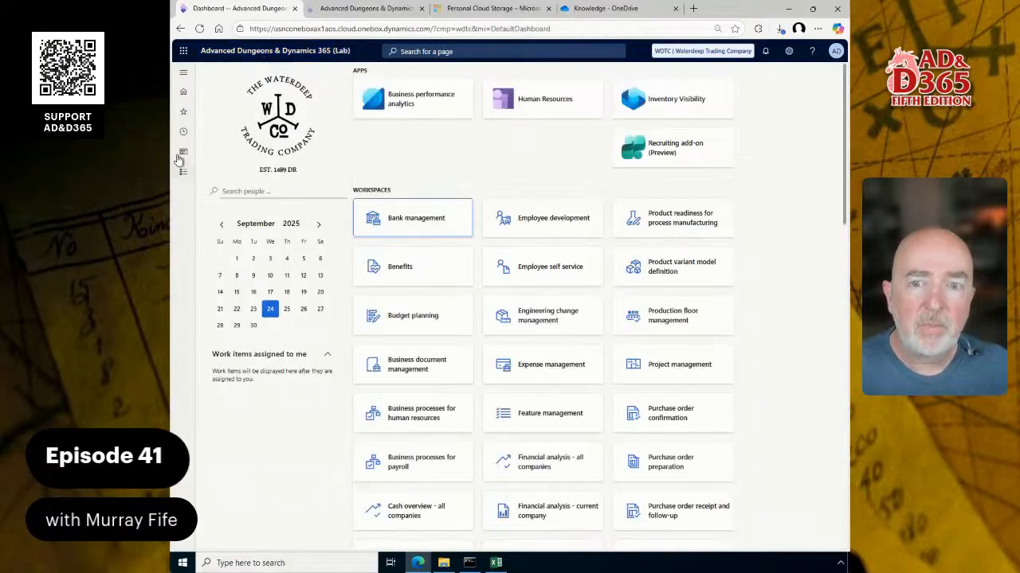
pyautogui.click(184, 155)
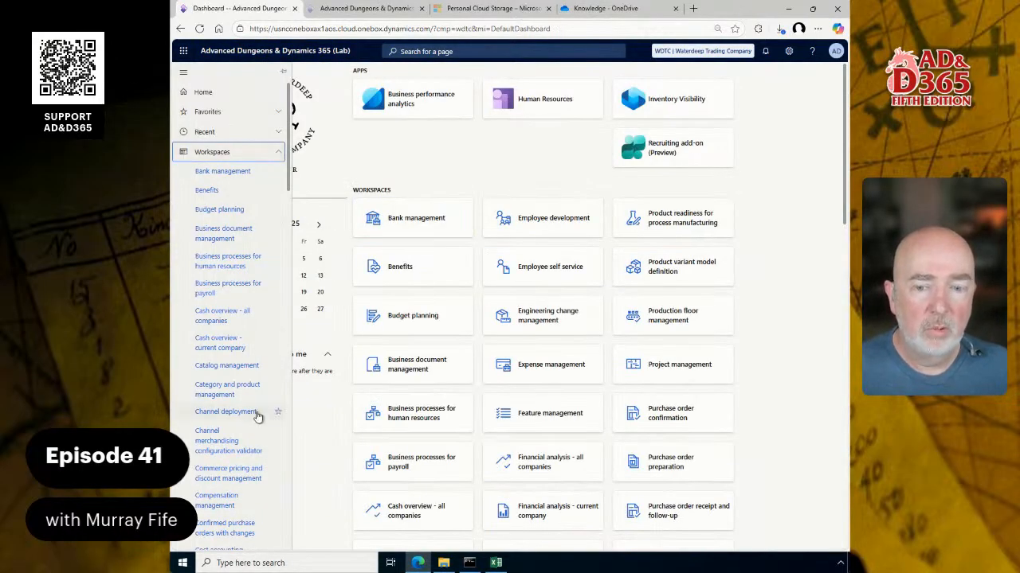
pyautogui.scroll(-6, 252, 303)
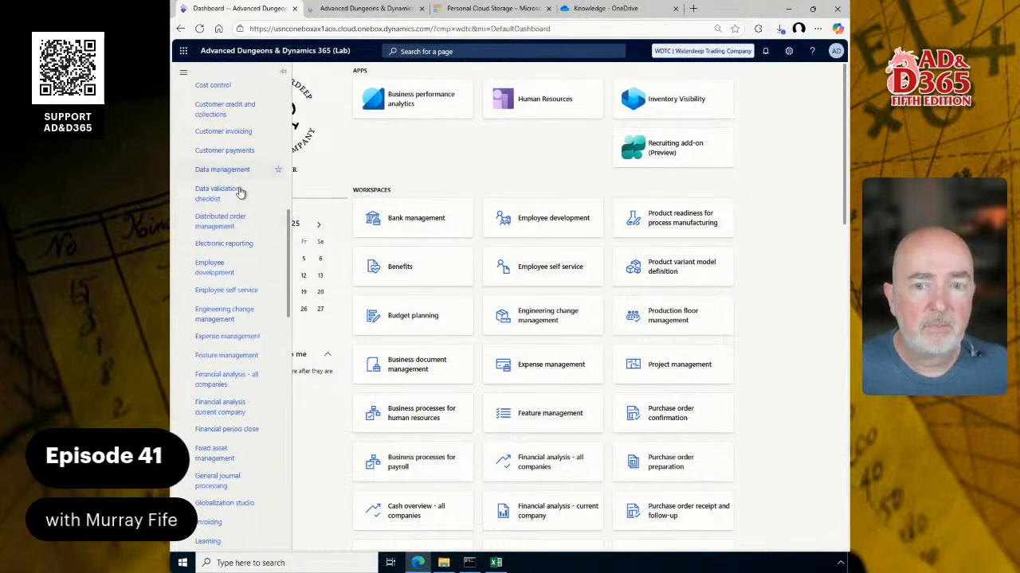
pyautogui.click(222, 170)
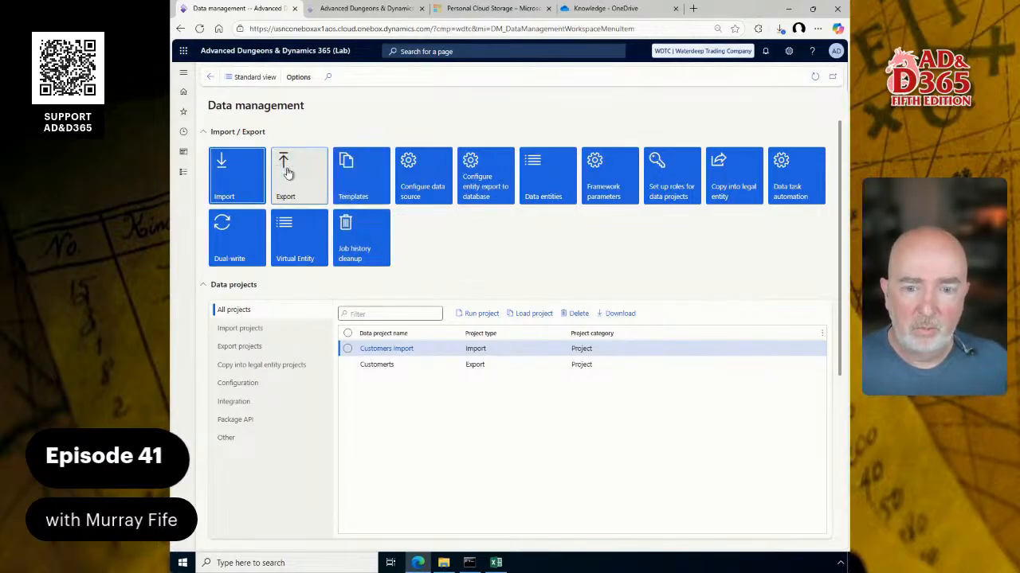
# - Start a new export data project in Data management with the group name Products
pyautogui.click(265, 345)
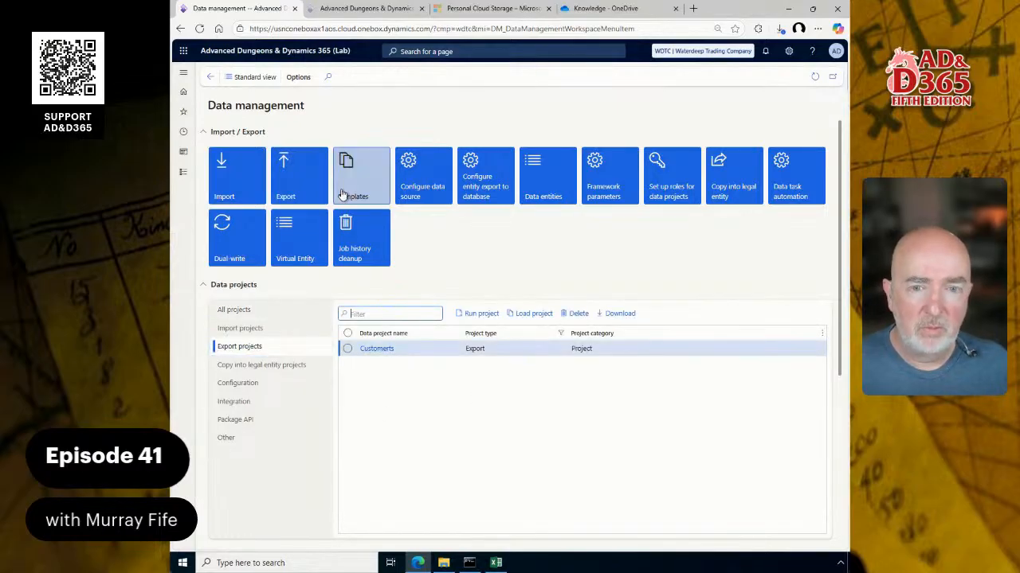
pyautogui.click(314, 177)
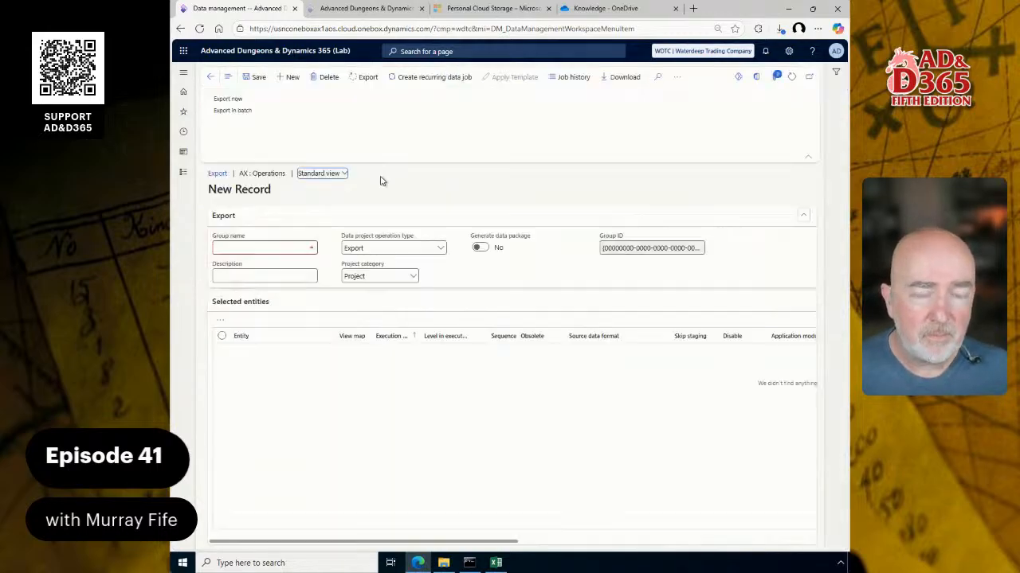
pyautogui.click(276, 249)
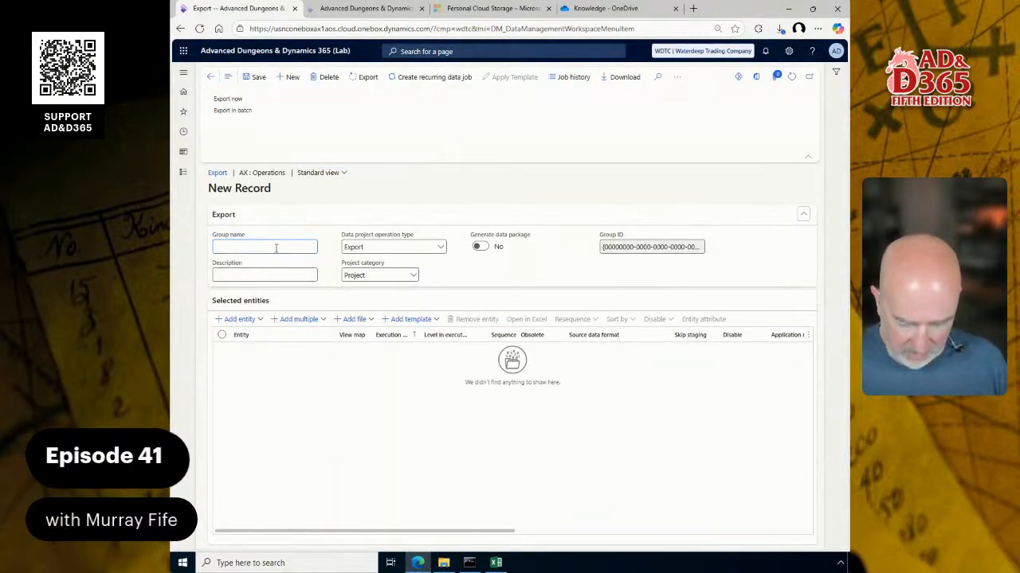
pyautogui.write('Rele')
pyautogui.press('BackSpace')
pyautogui.press('BackSpace')
pyautogui.press('BackSpace')
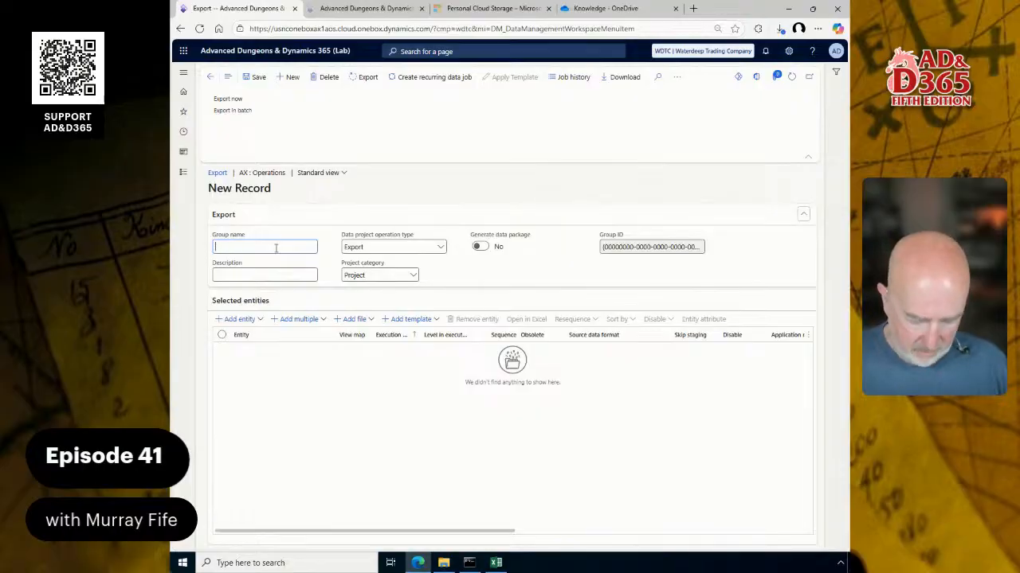
pyautogui.write('Products')
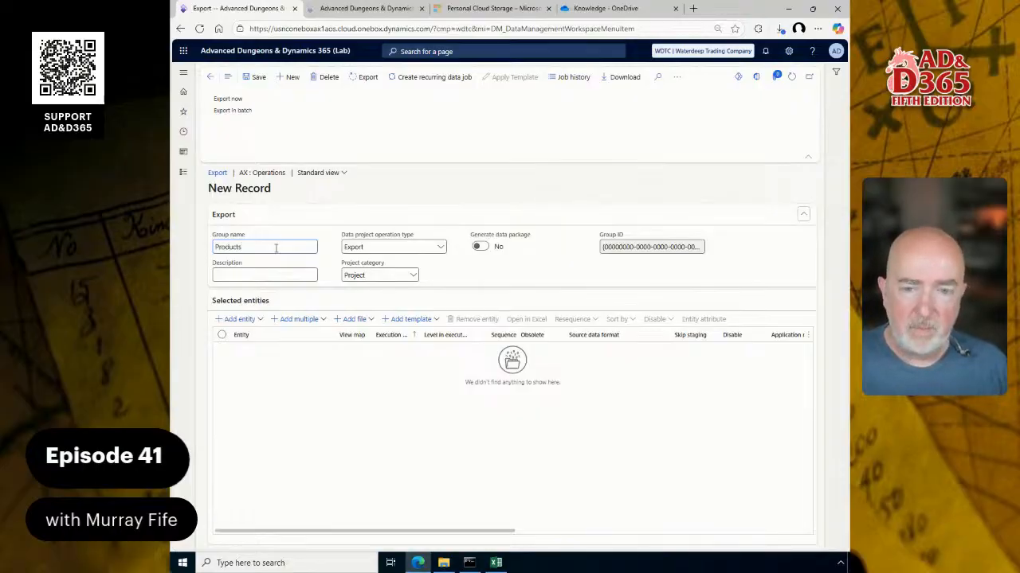
# - Enter Products as the project's description, choose the Export operation type and save the project
pyautogui.press('Tab')
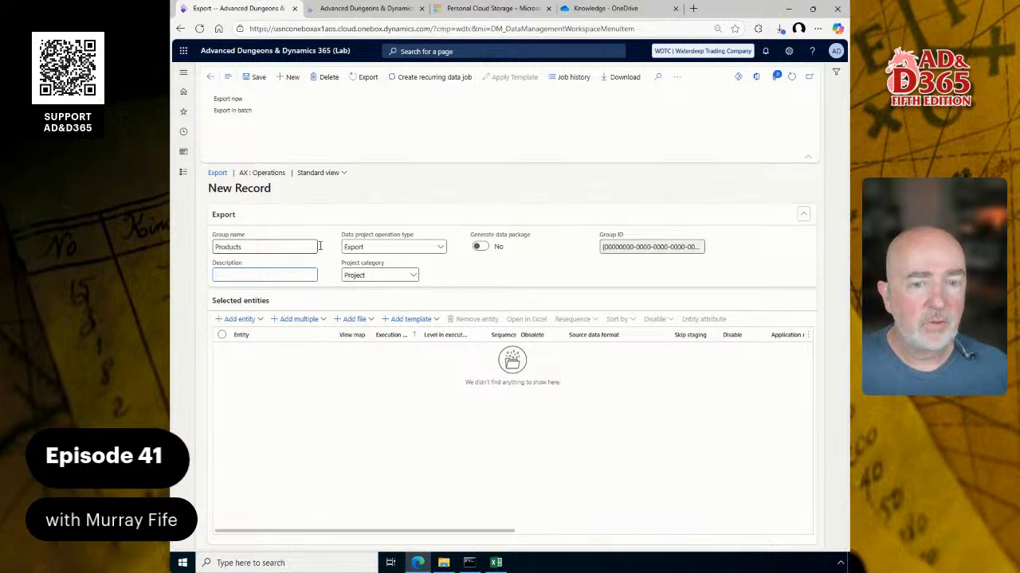
pyautogui.write('P')
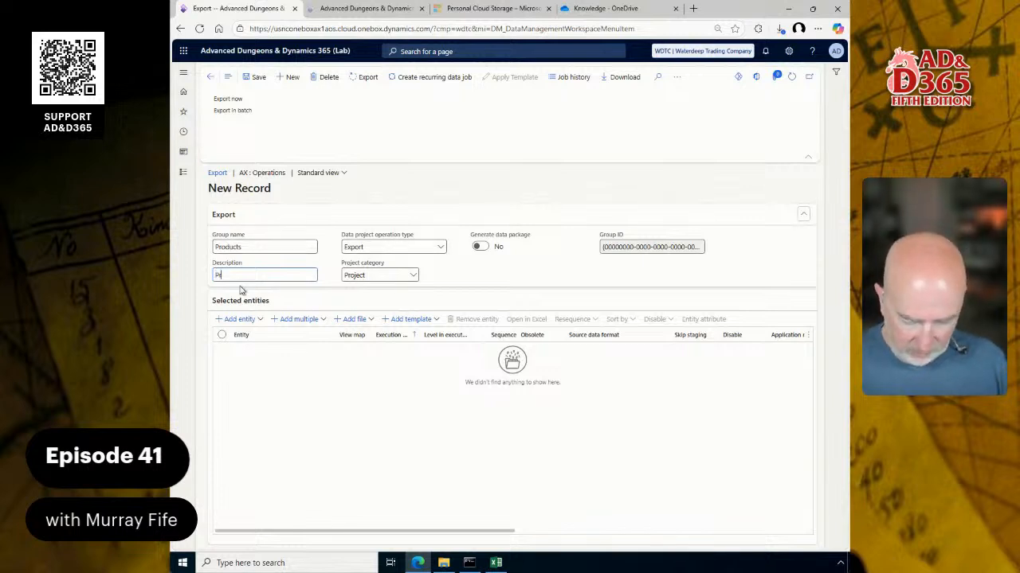
pyautogui.write('roducts')
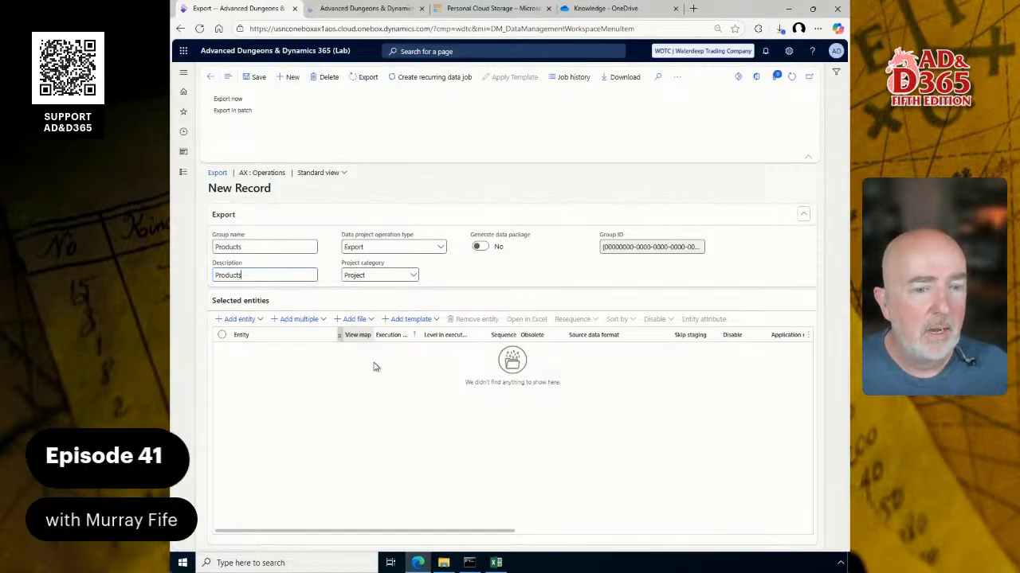
pyautogui.click(390, 248)
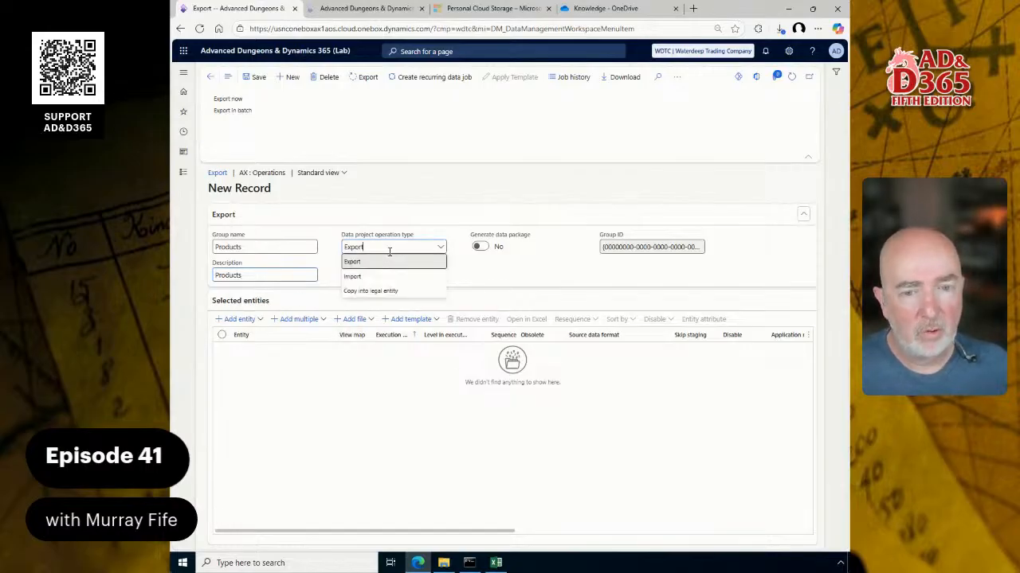
pyautogui.click(390, 261)
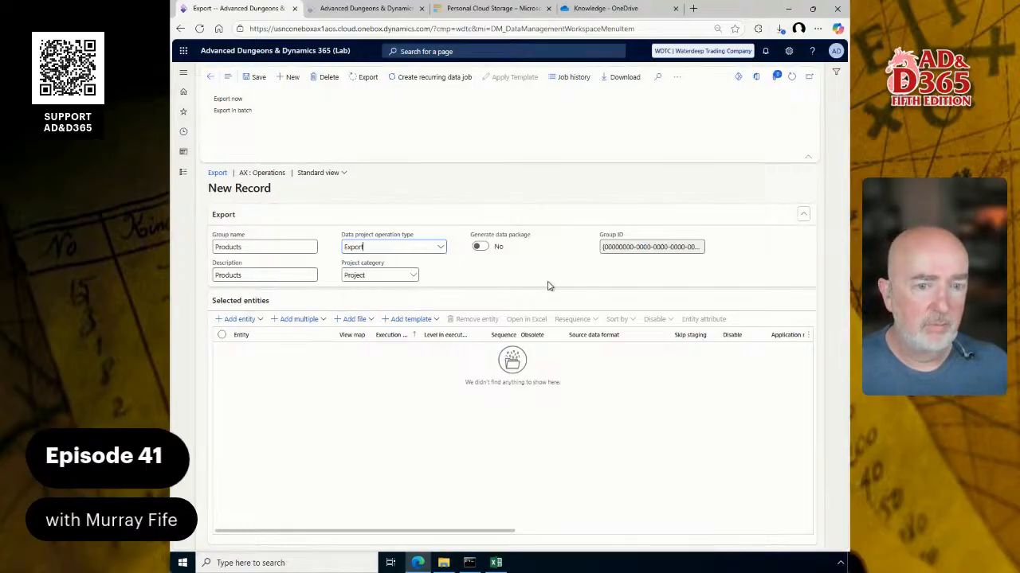
pyautogui.click(255, 77)
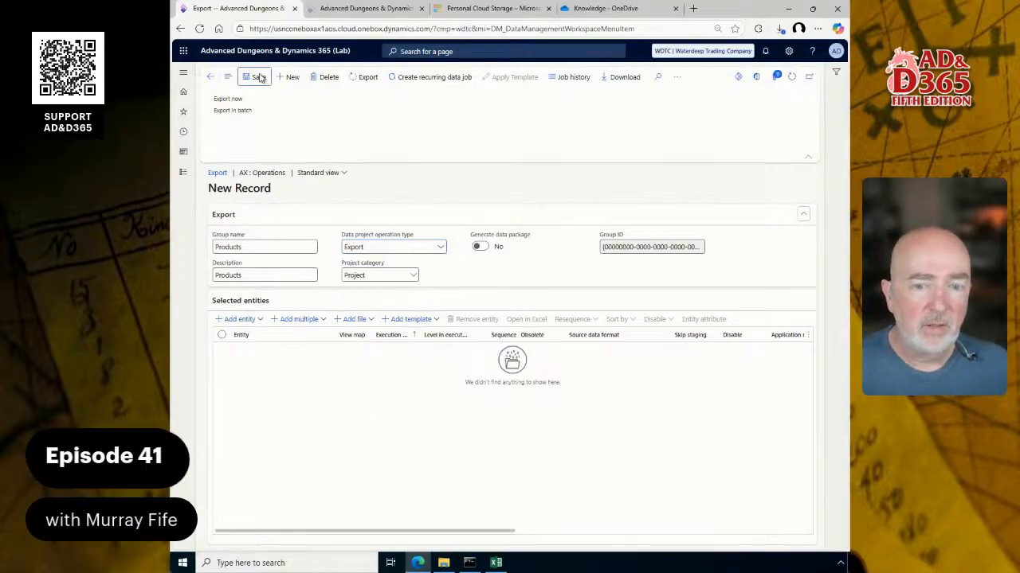
# - Start adding an entity to the Products export project and choose Released product creation V2
pyautogui.click(239, 319)
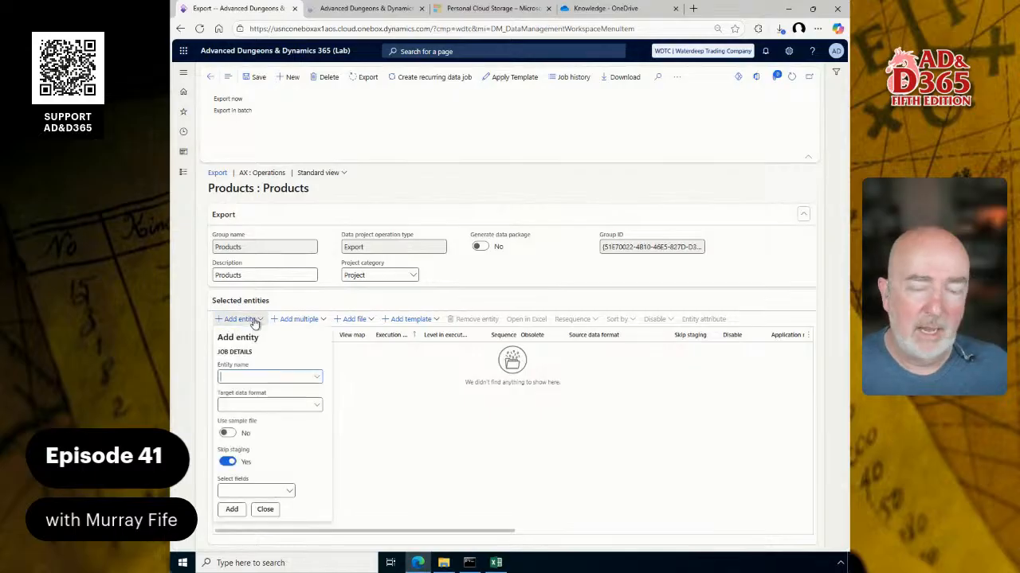
pyautogui.click(275, 375)
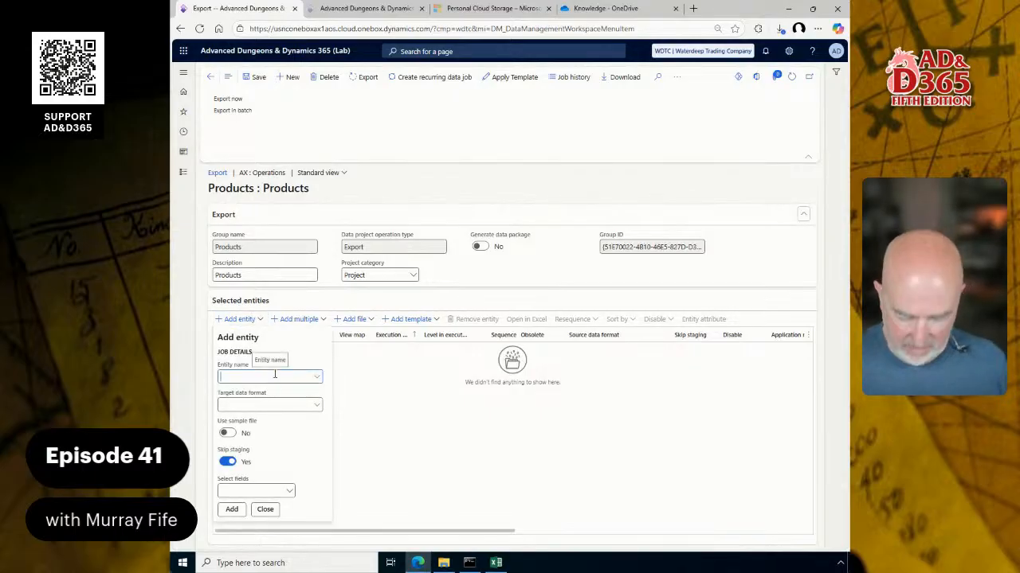
pyautogui.write('rele')
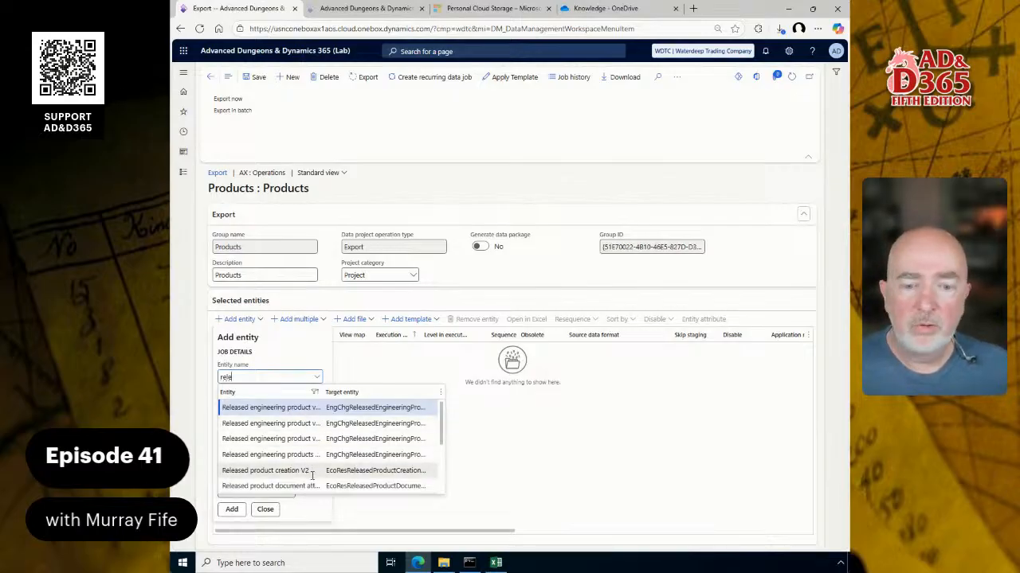
pyautogui.scroll(-5, 346, 458)
pyautogui.scroll(1, 345, 460)
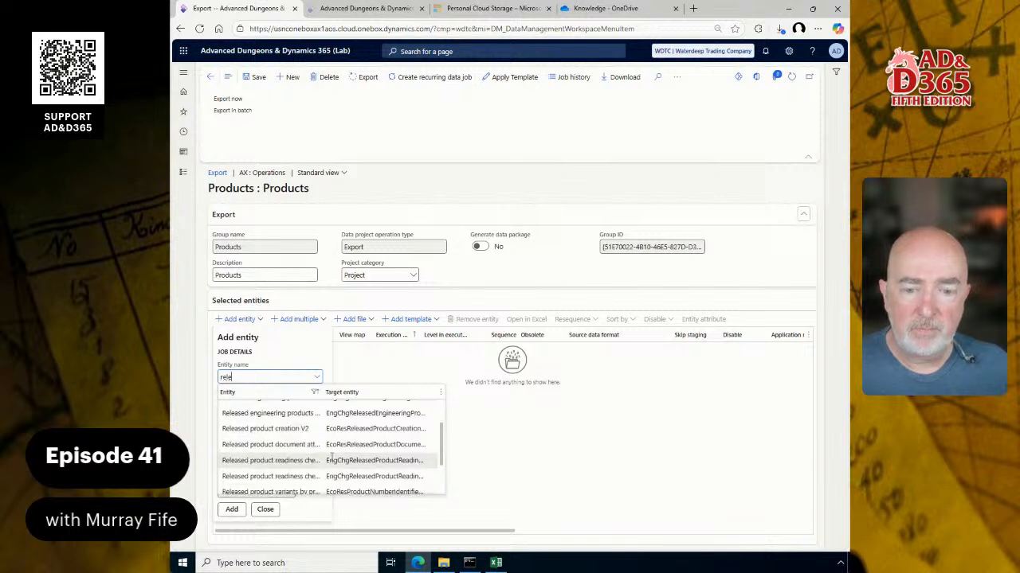
pyautogui.scroll(3, 332, 456)
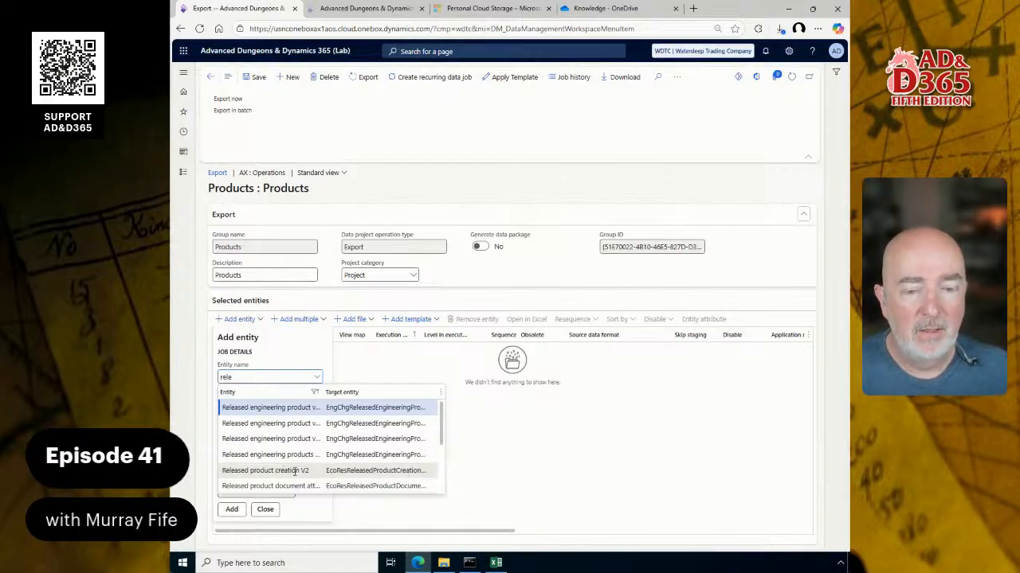
pyautogui.click(295, 471)
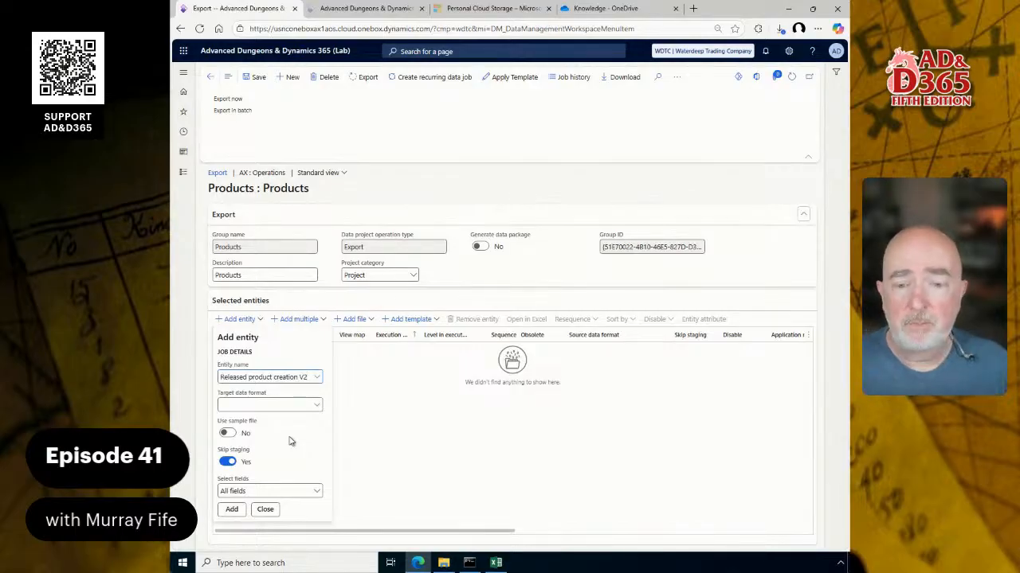
# - Set the entity's target data format to EXCEL and add it to the project
pyautogui.moveTo(286, 423)
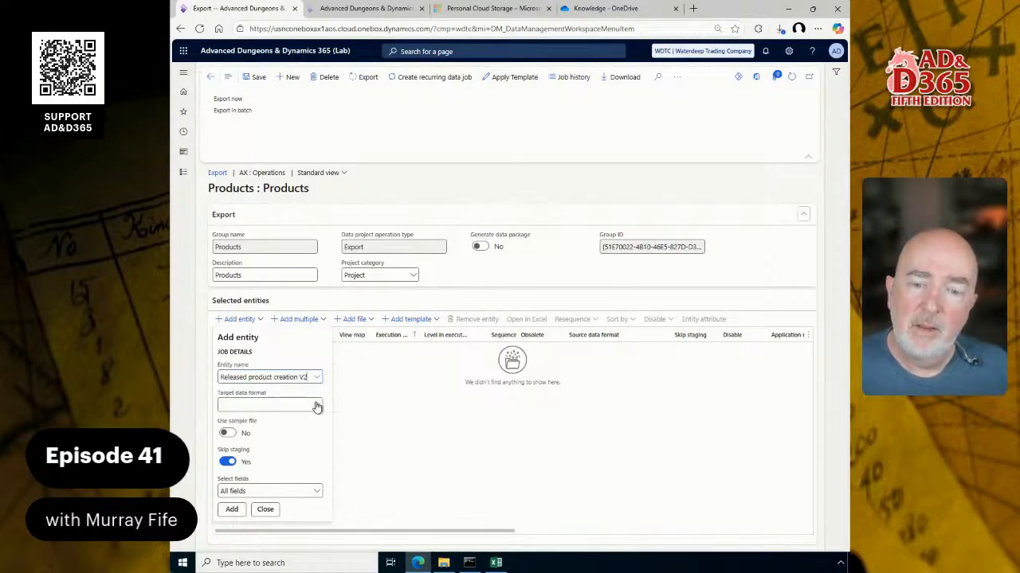
pyautogui.click(317, 406)
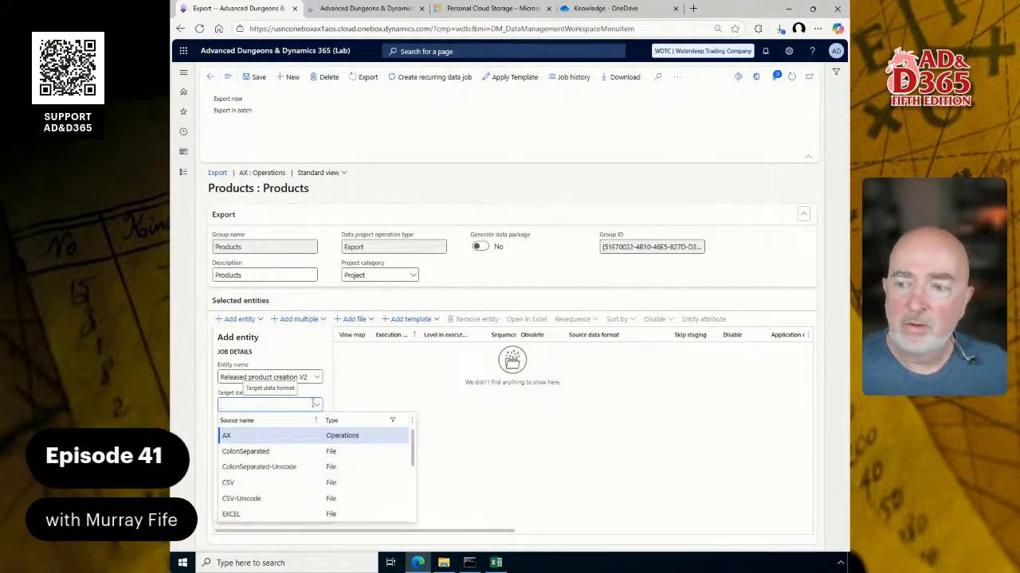
pyautogui.click(274, 513)
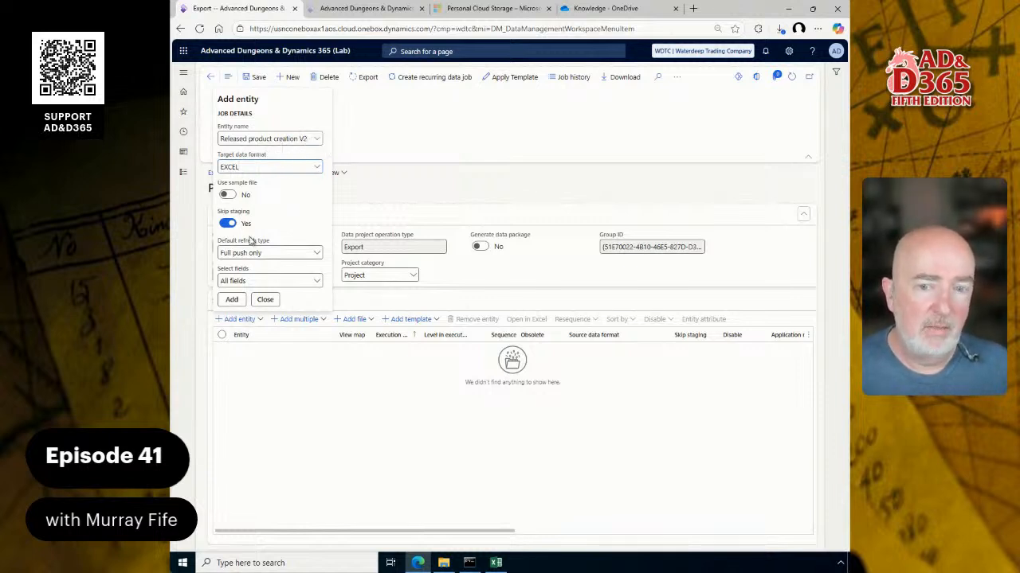
pyautogui.click(231, 300)
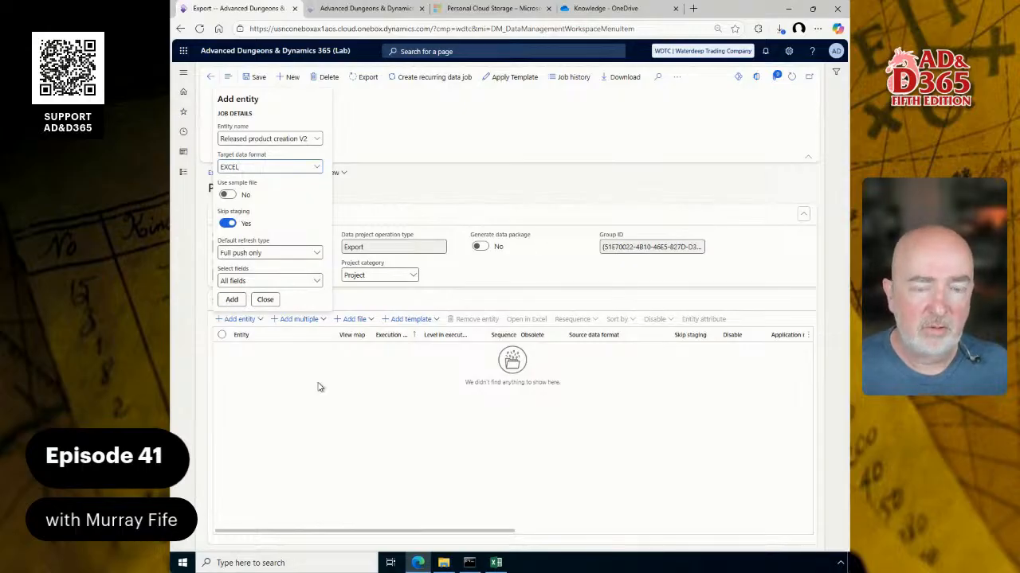
pyautogui.click(446, 411)
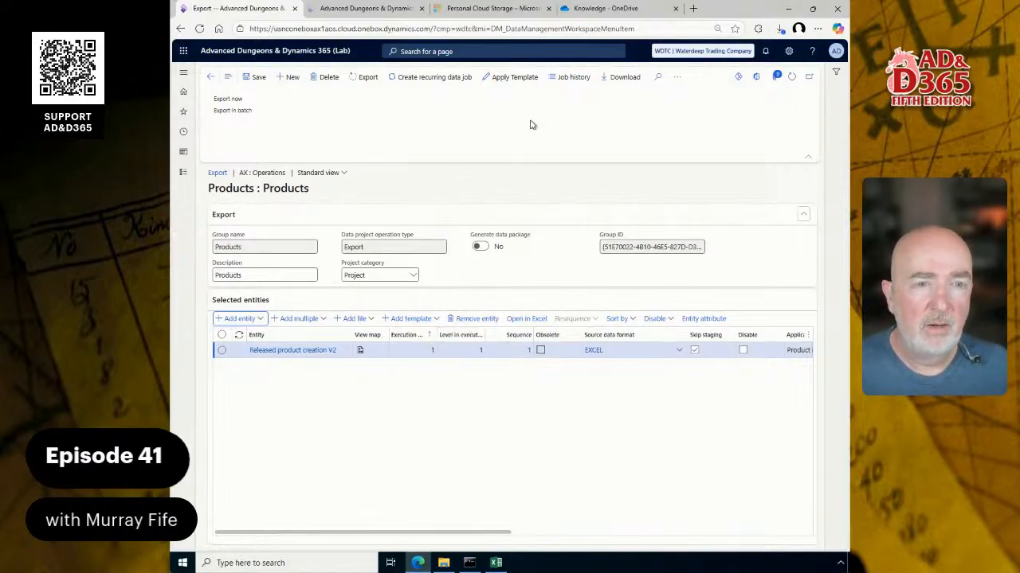
# - Run the Products project's export job and dismiss the scheduling message
pyautogui.click(365, 79)
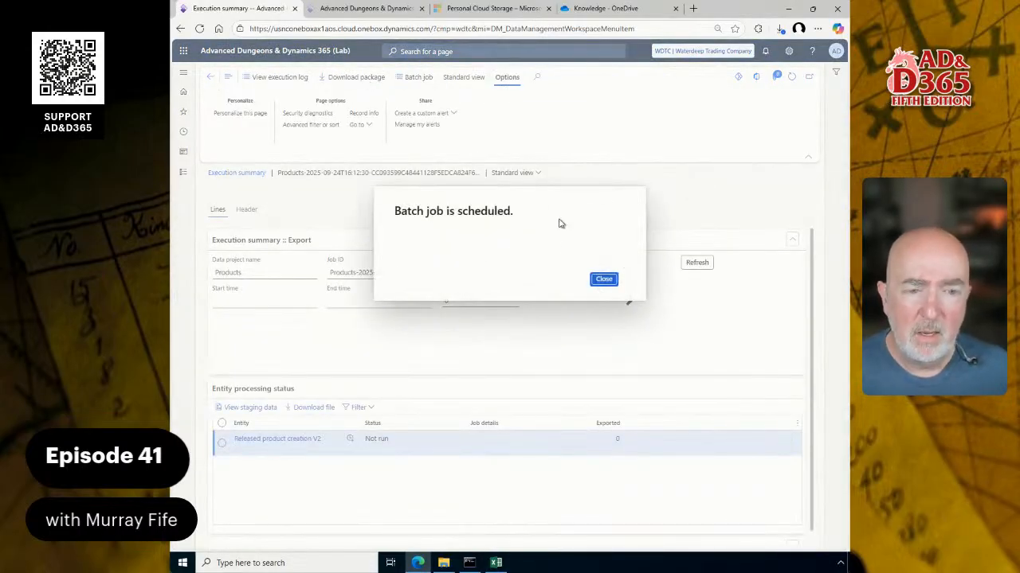
pyautogui.click(610, 282)
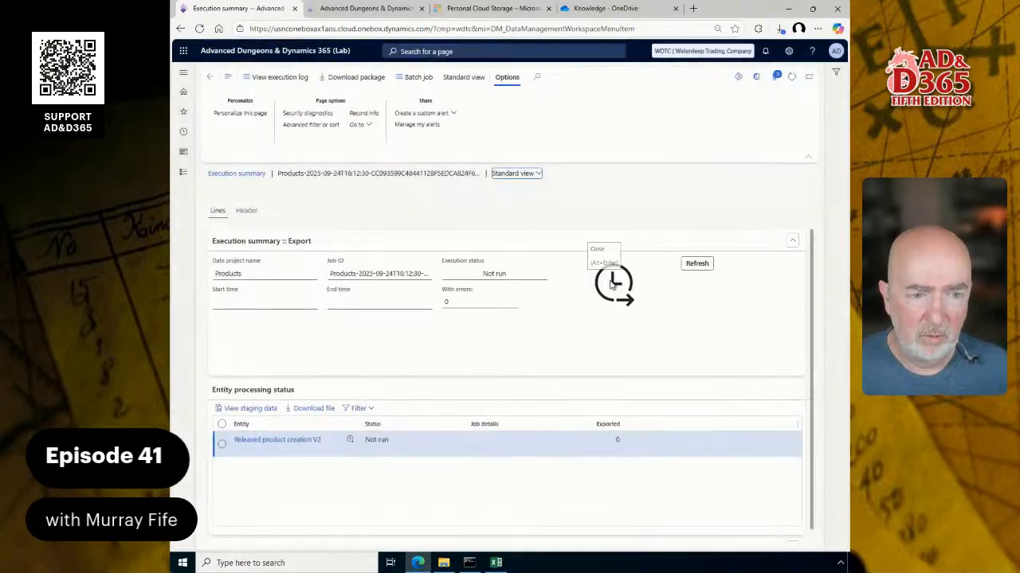
# - Refresh the Products export's execution summary until the job finishes
pyautogui.click(694, 269)
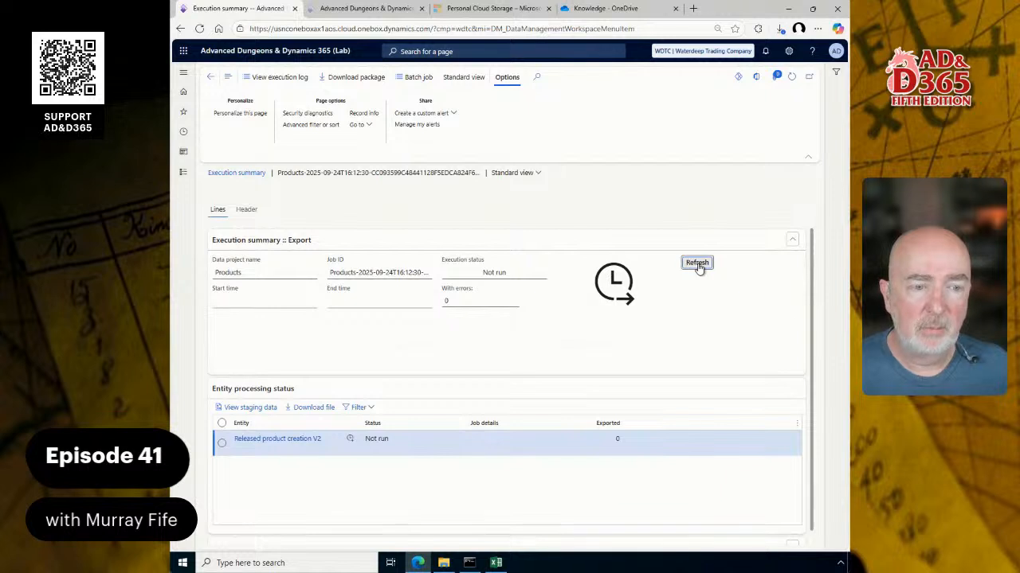
pyautogui.click(698, 269)
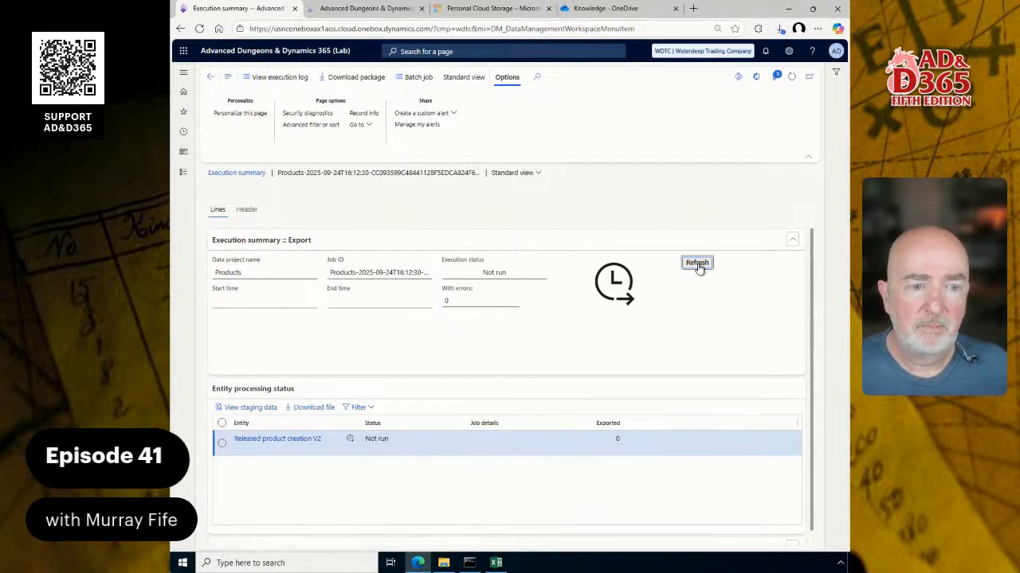
pyautogui.click(698, 269)
pyautogui.click(699, 269)
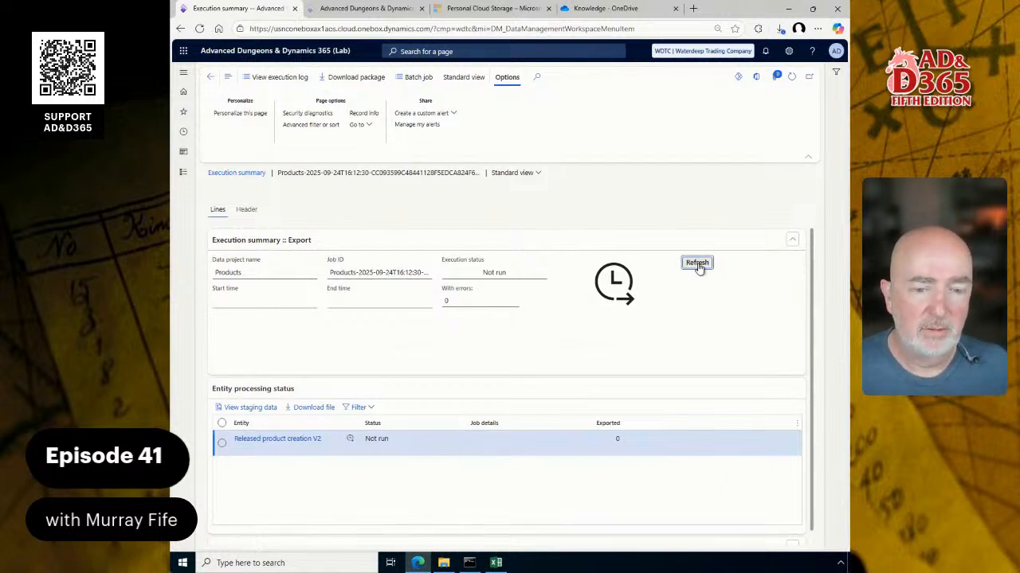
pyautogui.click(699, 268)
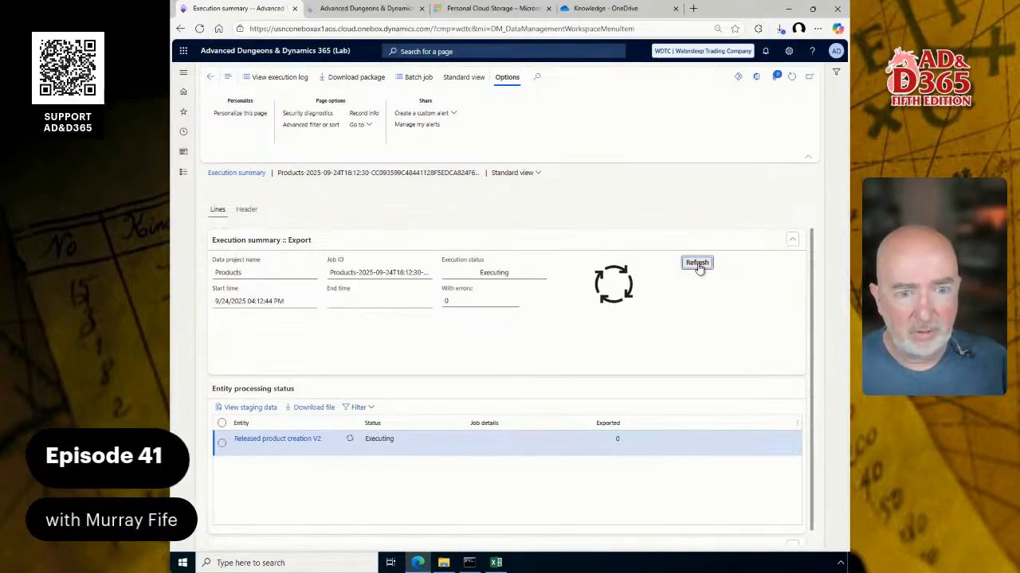
pyautogui.click(698, 268)
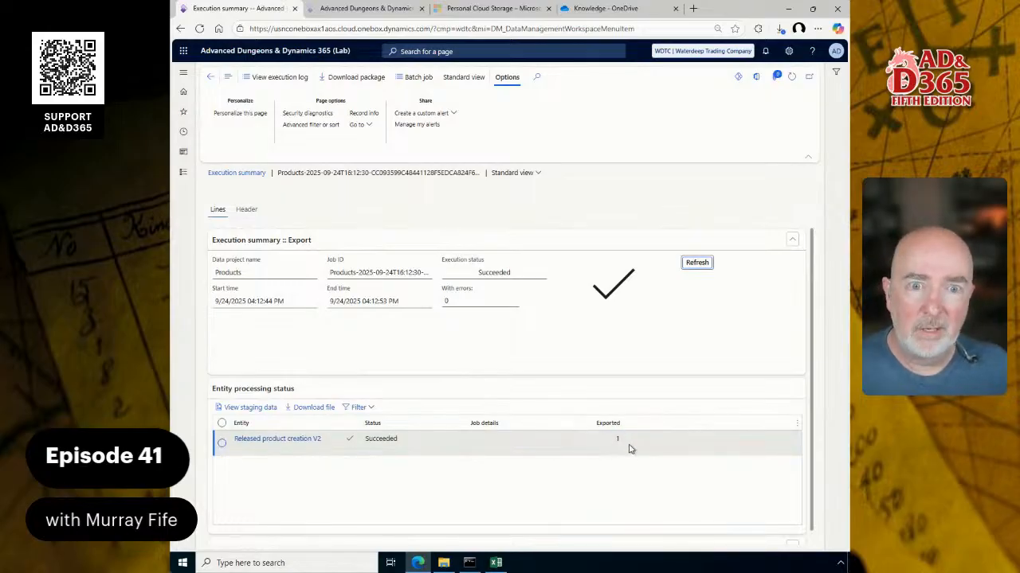
# - Create a new data package for the export, save it as a zip on the Desktop and open its location in File Explorer
pyautogui.click(344, 80)
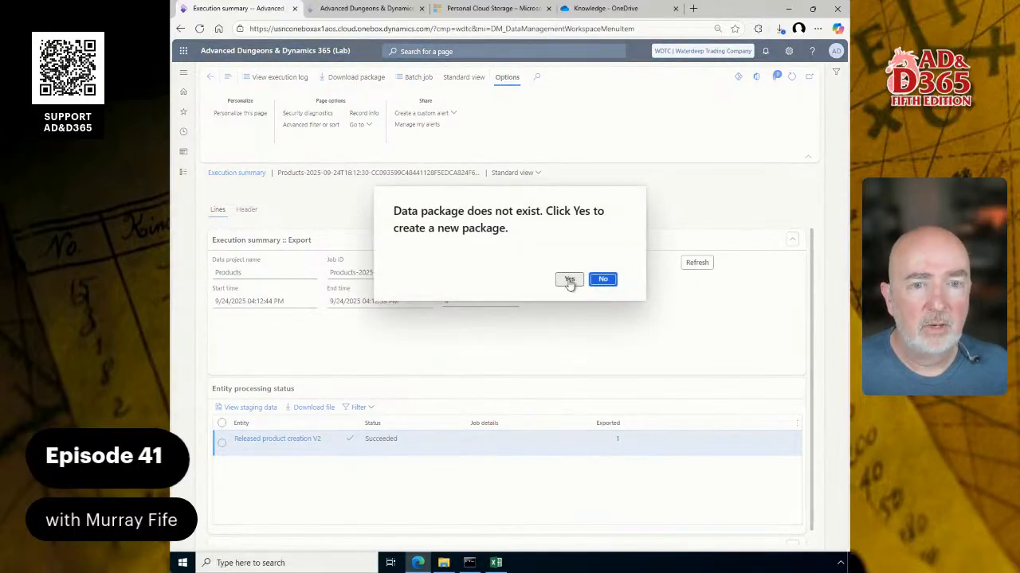
pyautogui.click(569, 280)
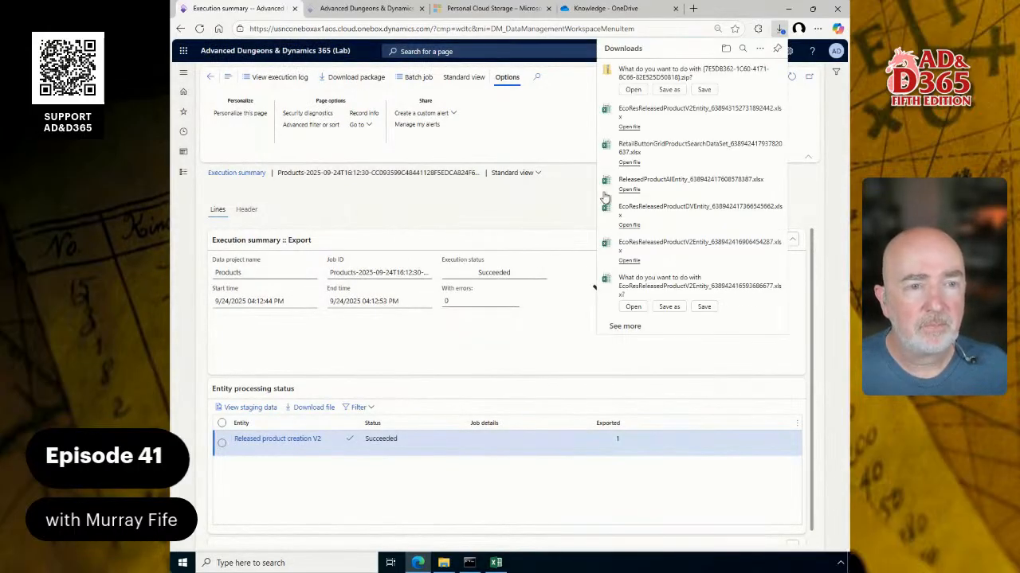
pyautogui.click(669, 89)
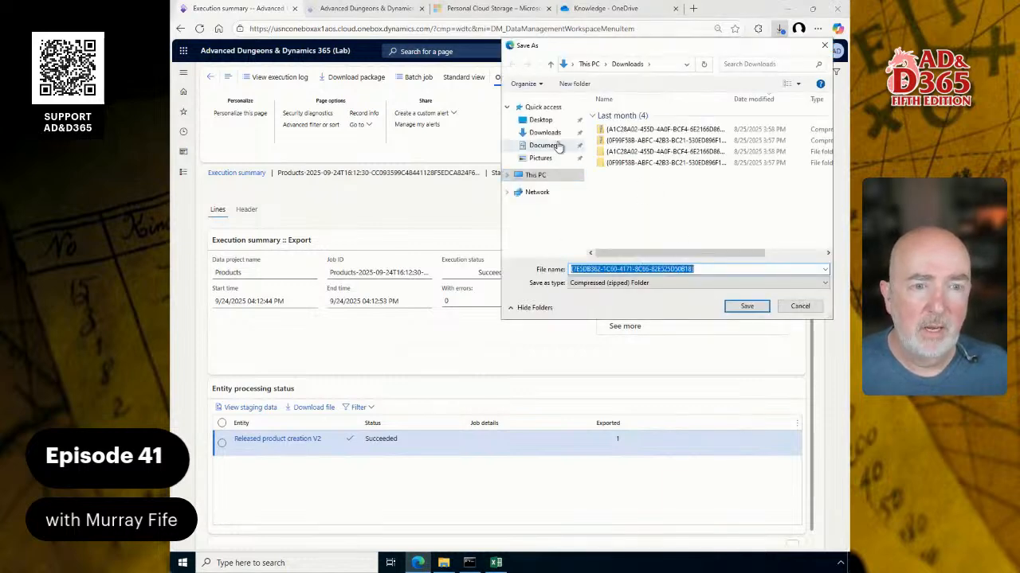
pyautogui.click(540, 120)
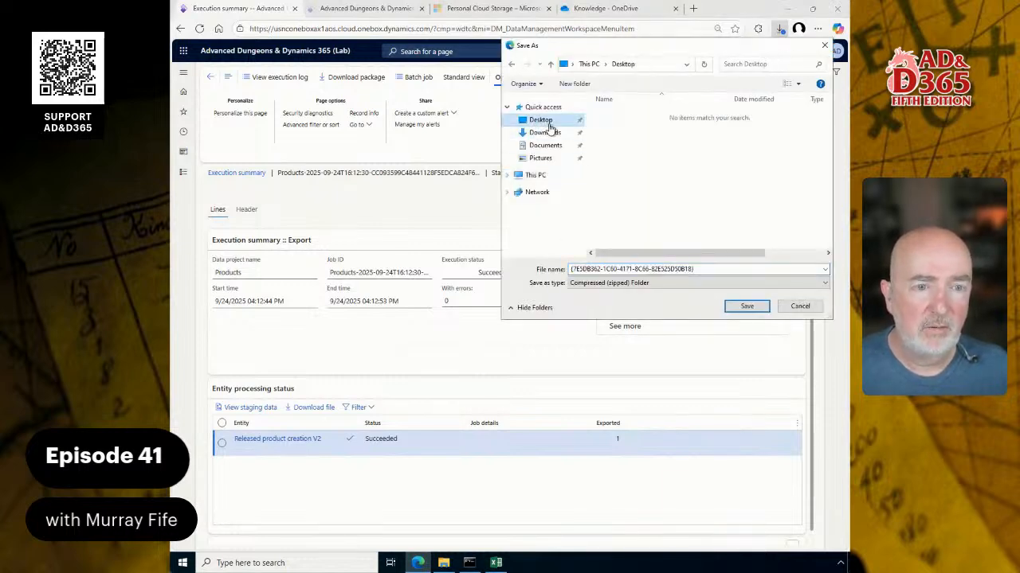
pyautogui.click(755, 307)
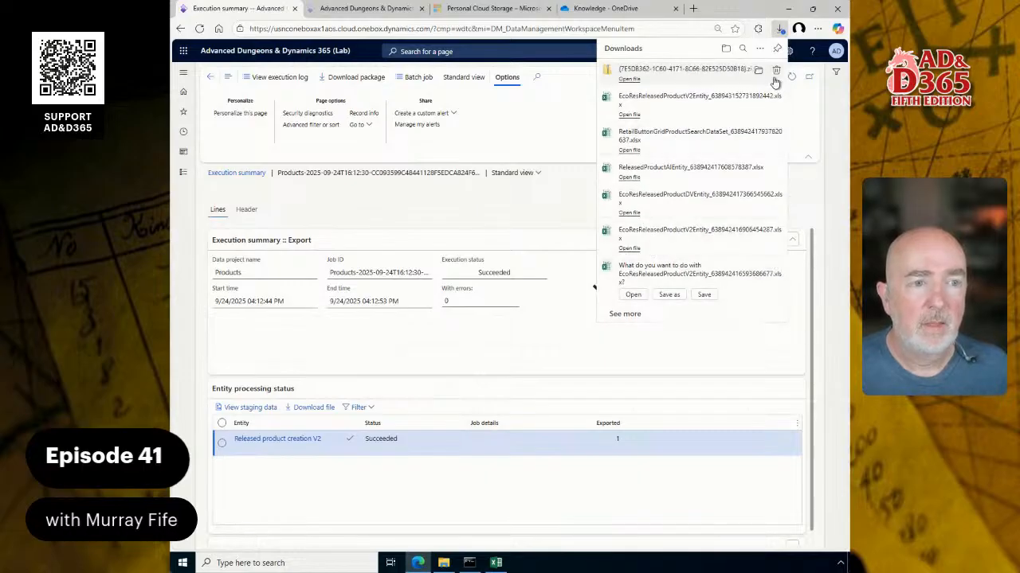
pyautogui.click(758, 71)
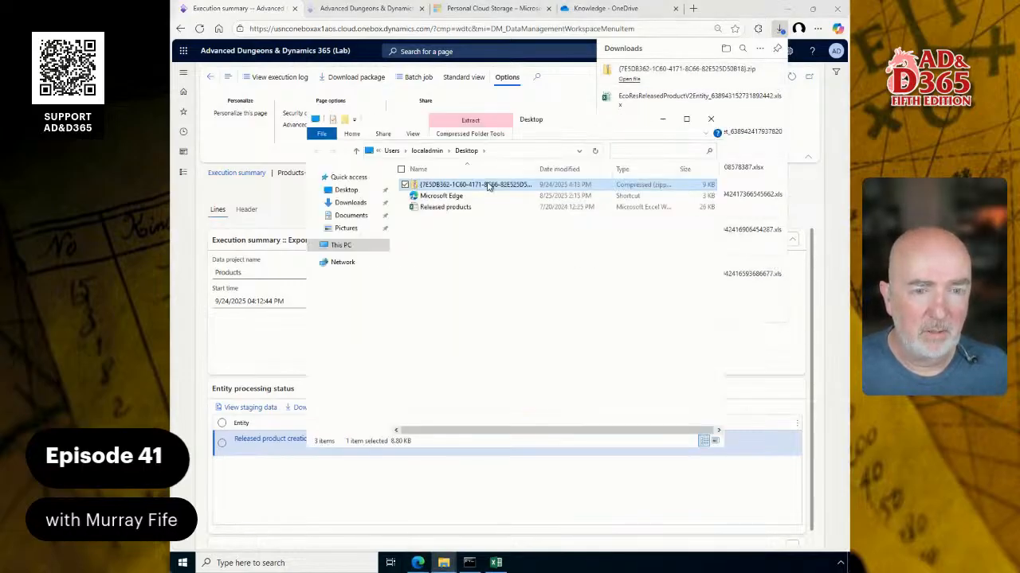
# - Extract the downloaded package zip directly onto the Desktop, removing the subfolder name from the destination path
pyautogui.click(489, 306)
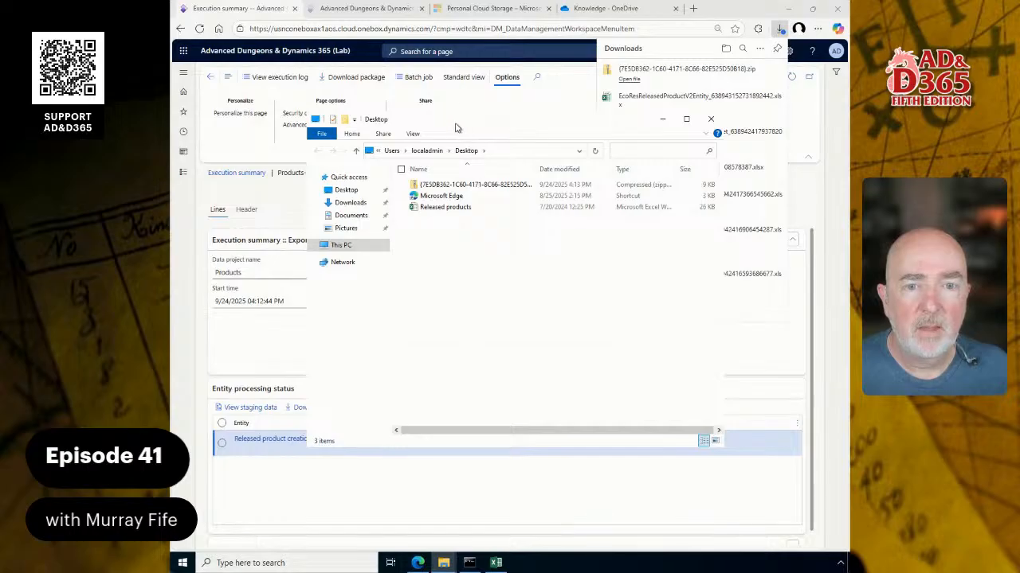
pyautogui.moveTo(469, 128); pyautogui.dragTo(434, 96)
pyautogui.click(437, 154)
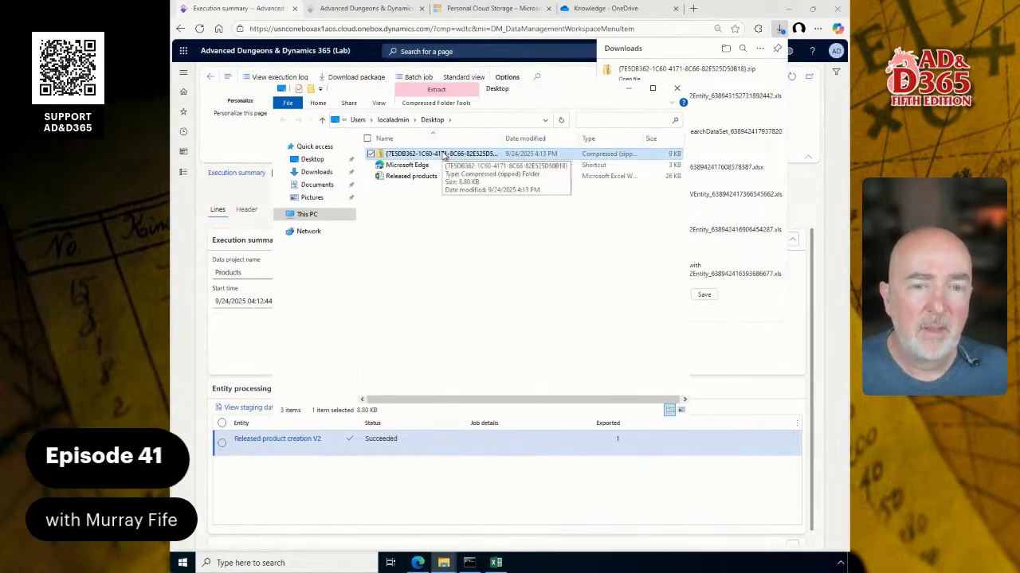
pyautogui.rightClick(444, 156)
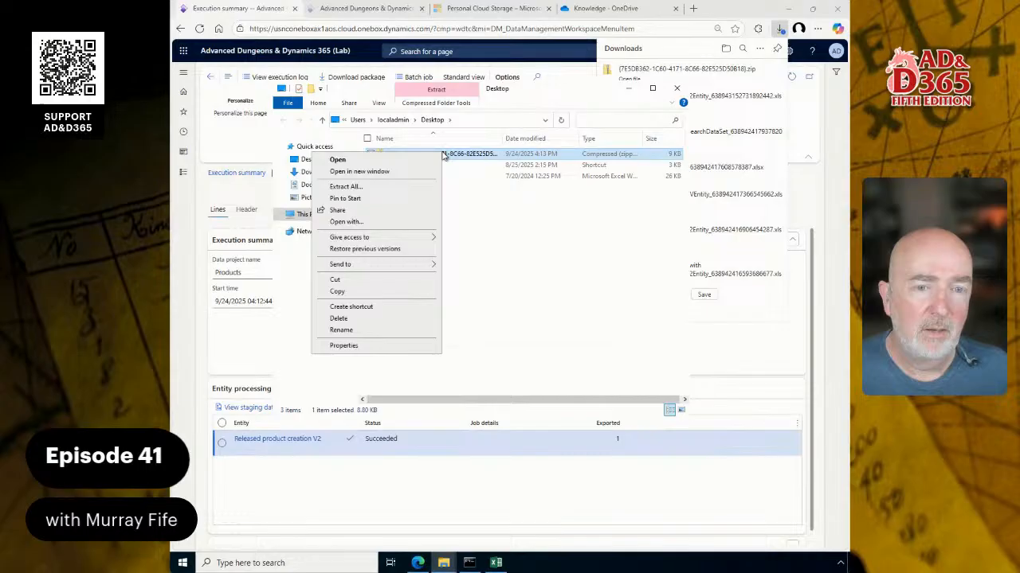
pyautogui.click(350, 188)
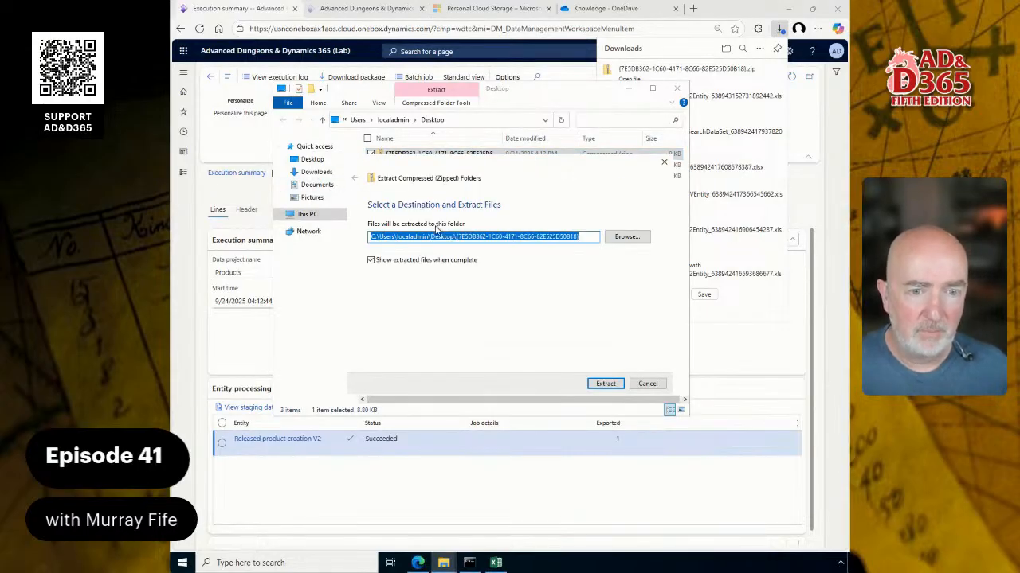
pyautogui.press('End')
pyautogui.hotkey('ctrl', 'shift', 'Left')
pyautogui.hotkey('ctrl', 'shift', 'Left')
pyautogui.hotkey('ctrl', 'shift', 'Left')
pyautogui.hotkey('ctrl', 'shift', 'Left')
pyautogui.hotkey('ctrl', 'shift', 'Left')
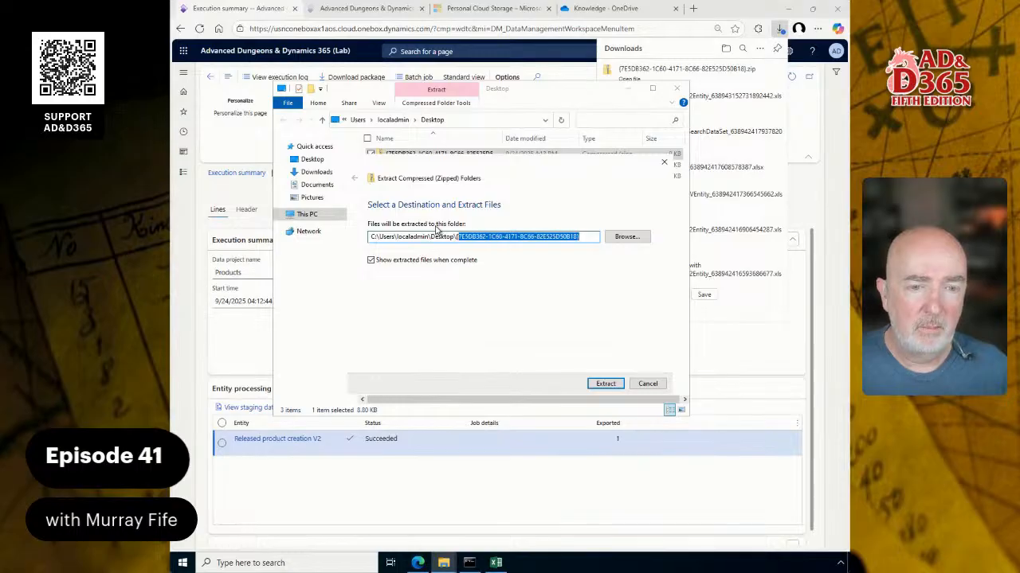
pyautogui.press('Delete')
pyautogui.press('Return')
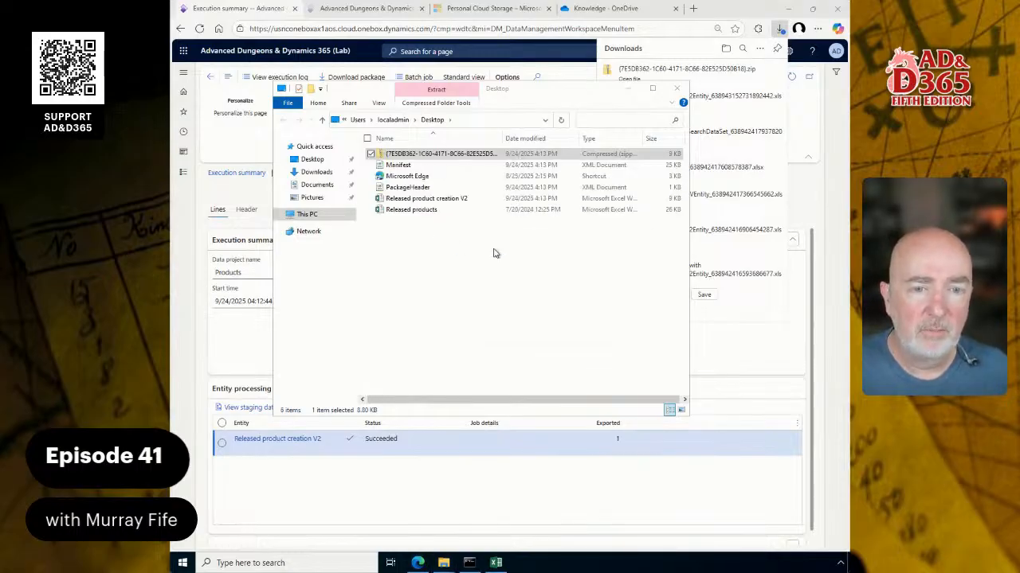
# - Extract the package zip into its own folder on the Desktop, keeping the default destination
pyautogui.click(438, 213)
pyautogui.click(413, 180)
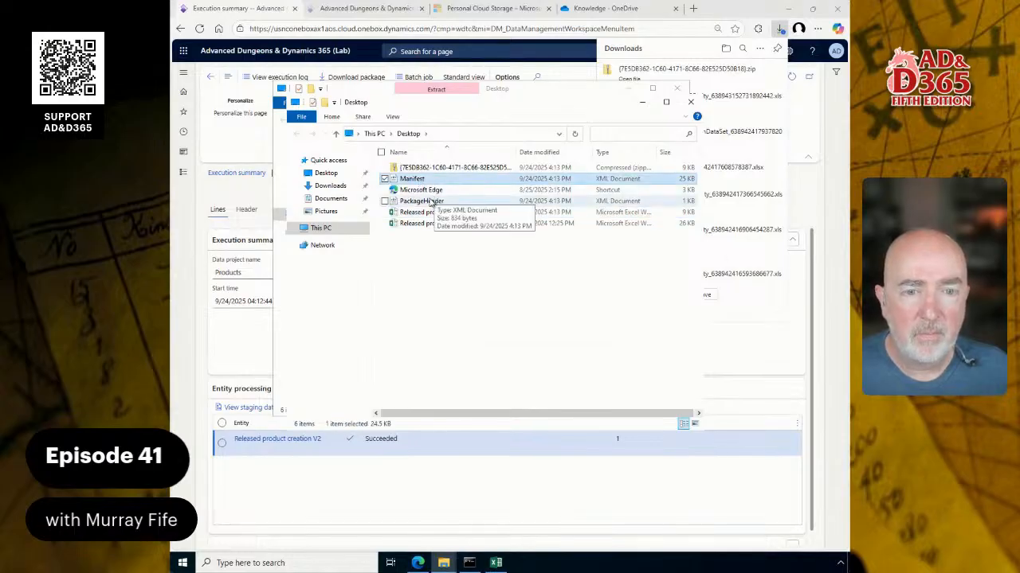
pyautogui.keyDown('ctrl'); pyautogui.click(428, 202); pyautogui.keyUp('ctrl')
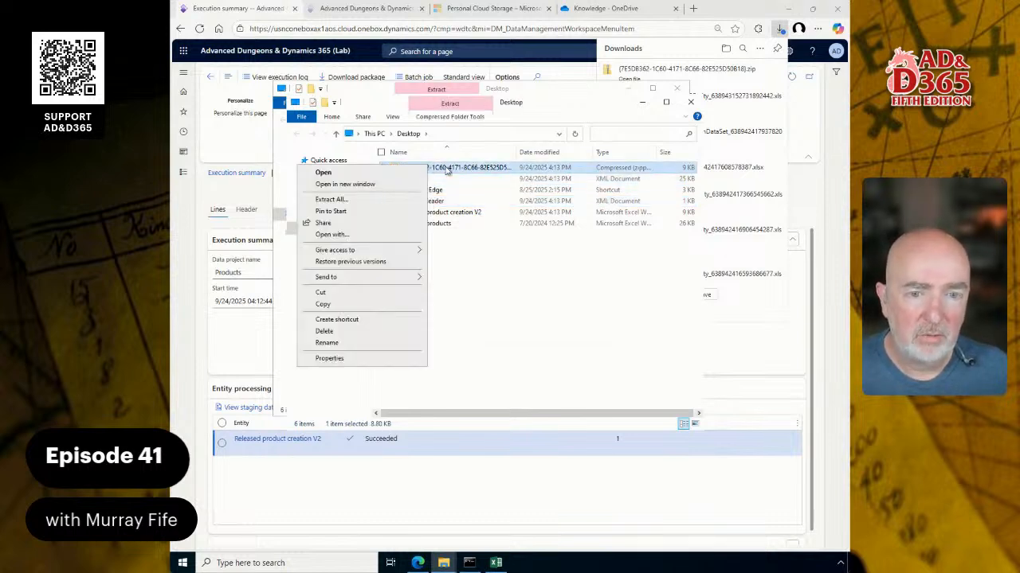
pyautogui.rightClick(427, 168)
pyautogui.click(331, 199)
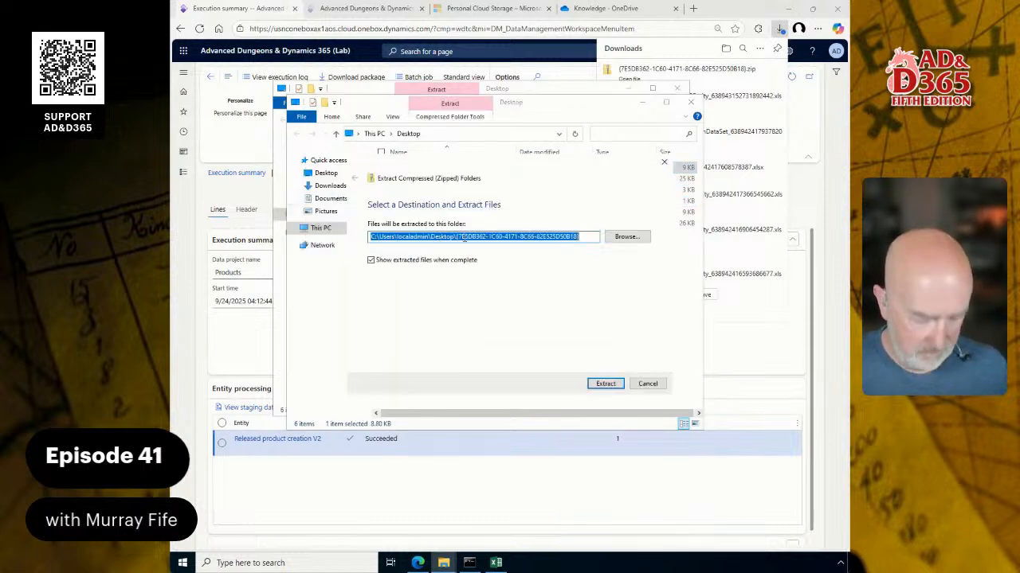
pyautogui.press('Return')
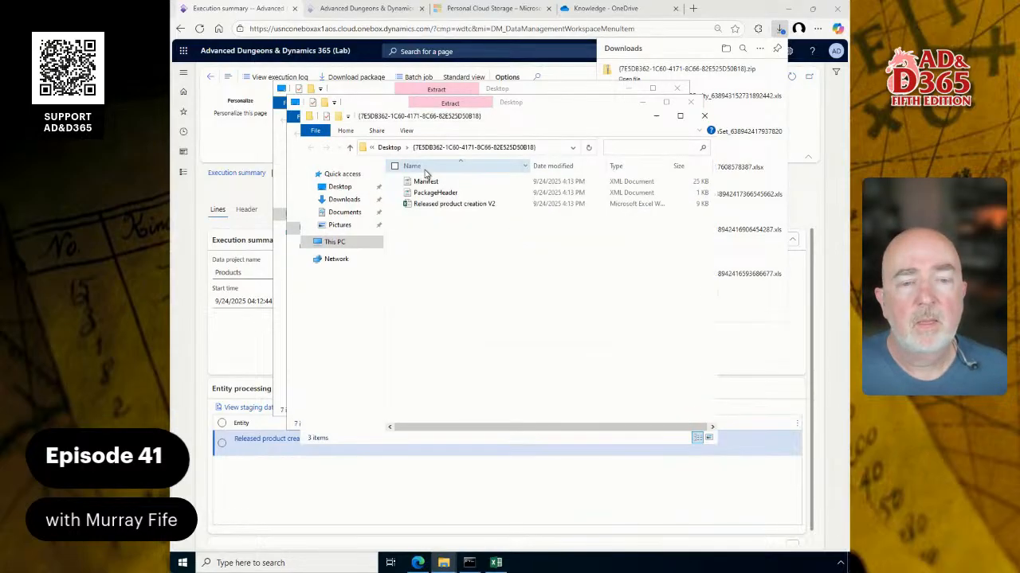
# - Delete the loose Manifest, PackageHeader and Released product creation V2 files from the Desktop
pyautogui.hotkey('alt', 'Up')
pyautogui.press('Down')
pyautogui.press('Down')
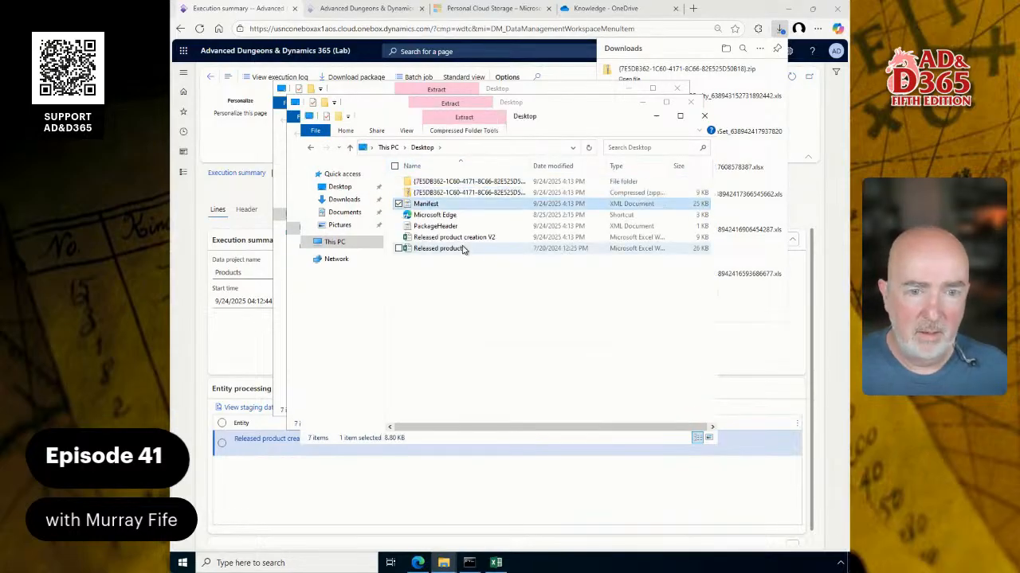
pyautogui.keyDown('ctrl'); pyautogui.click(435, 226); pyautogui.keyUp('ctrl')
pyautogui.keyDown('ctrl'); pyautogui.click(454, 238); pyautogui.keyUp('ctrl')
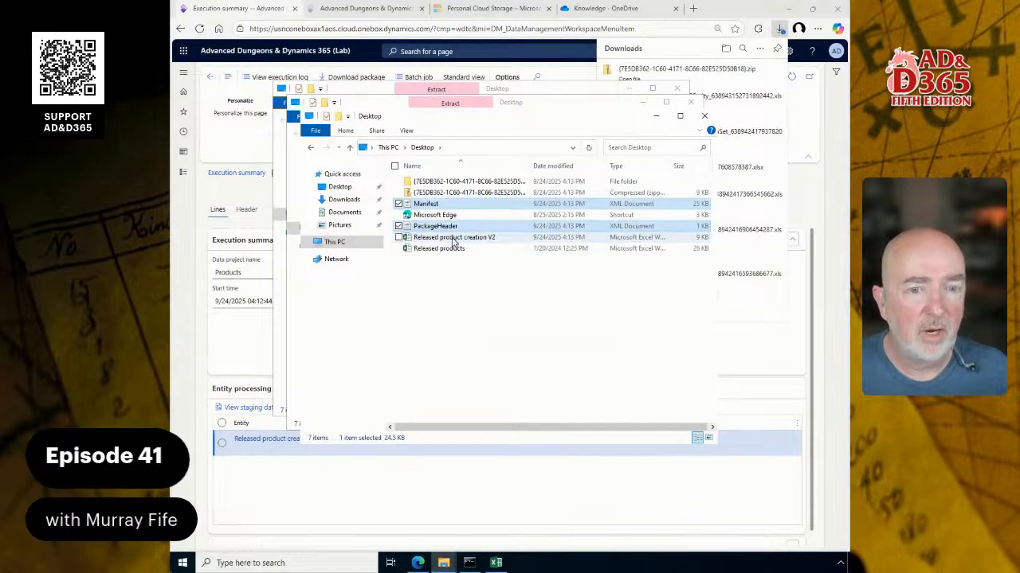
pyautogui.press('Delete')
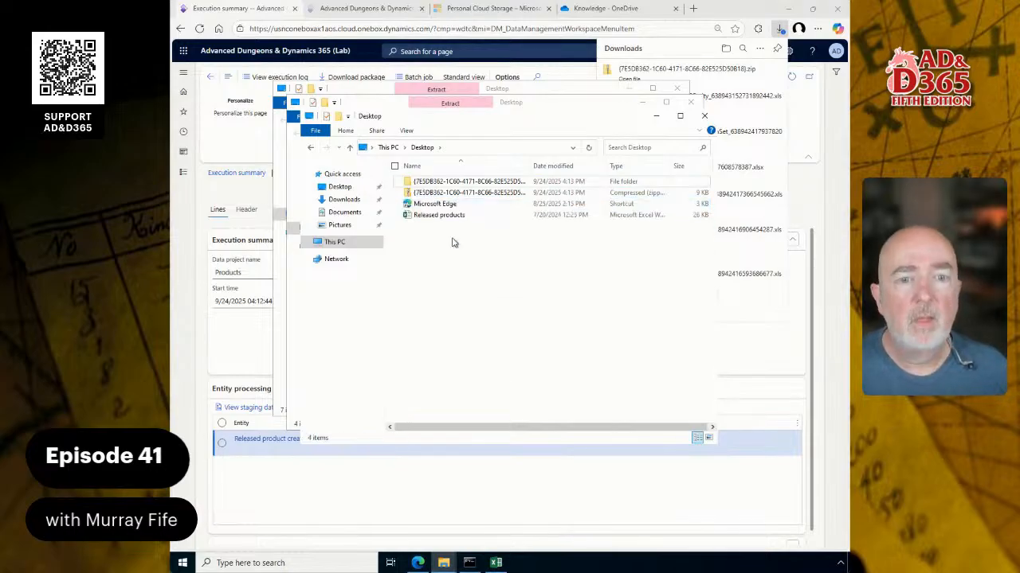
# - Open the Released product creation V2 workbook from the extracted package folder in Excel
pyautogui.click(448, 183)
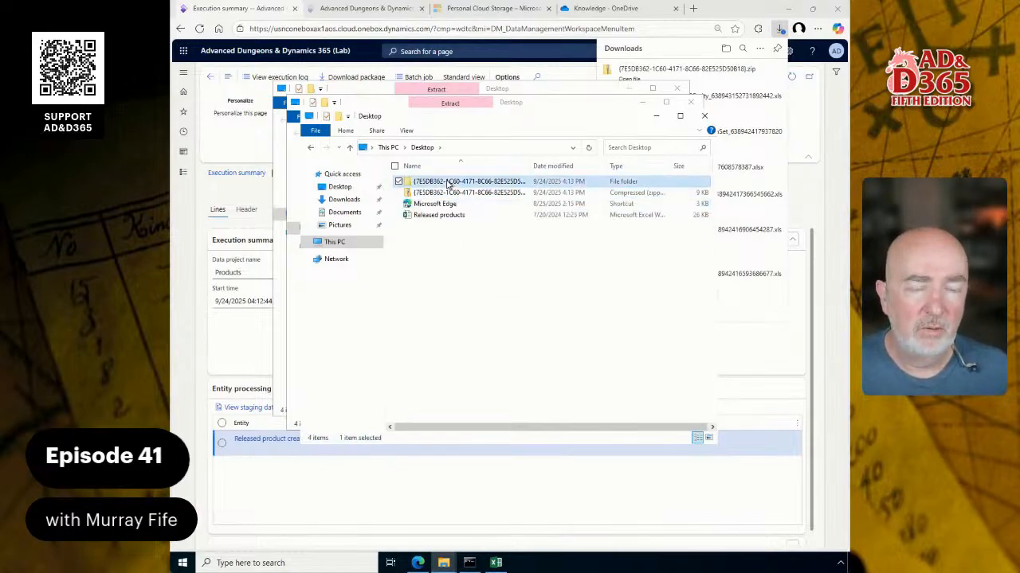
pyautogui.doubleClick(448, 183)
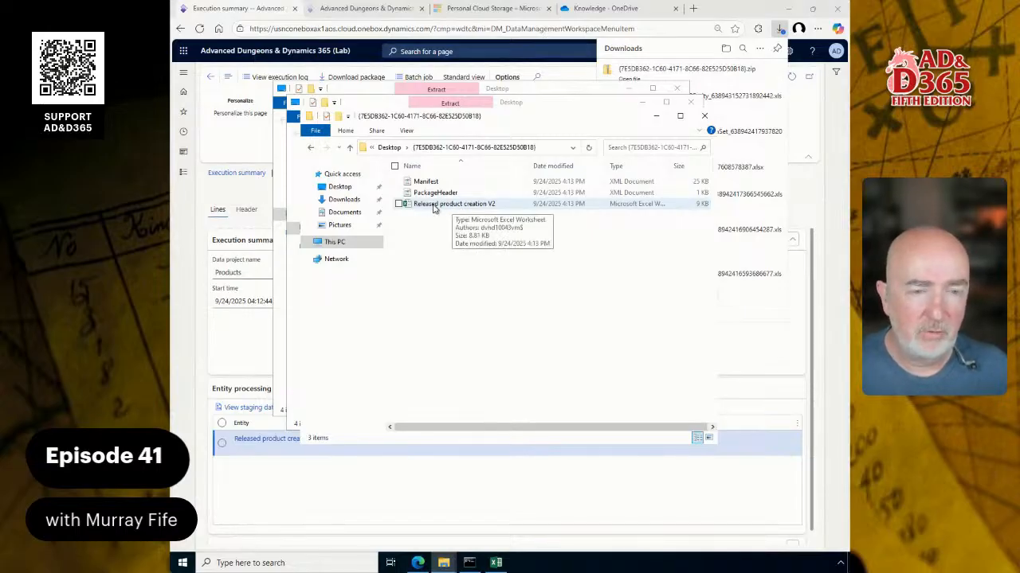
pyautogui.rightClick(434, 208)
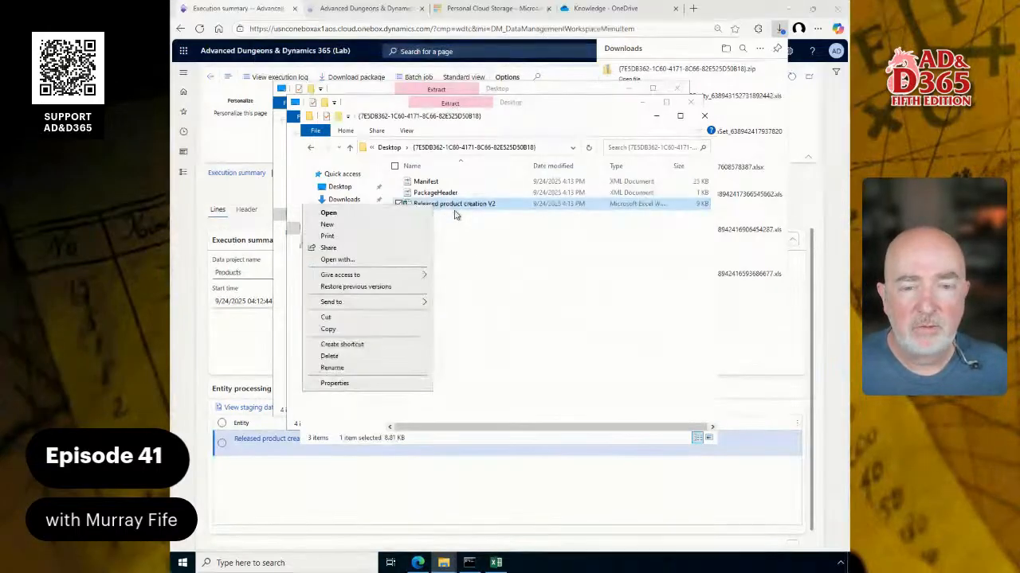
pyautogui.doubleClick(458, 208)
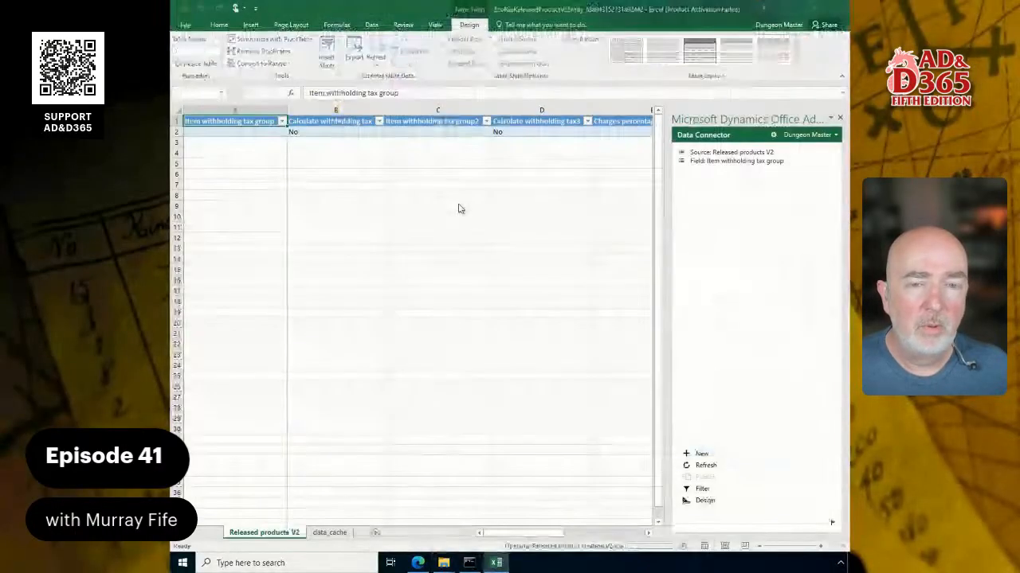
pyautogui.click(603, 43)
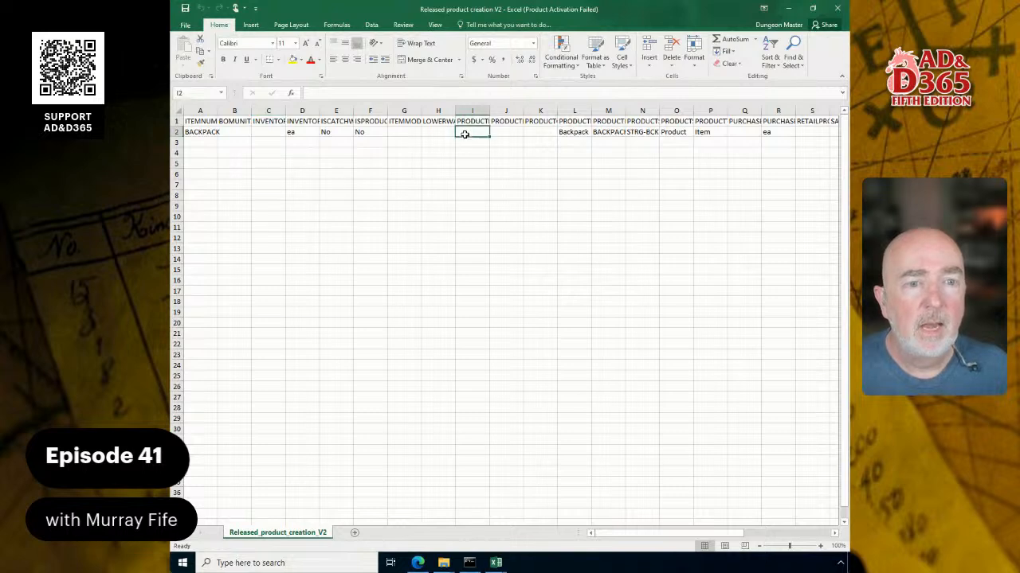
# - Auto-fit the width of all columns in the Released_product_creation_V2 sheet
pyautogui.click(181, 112)
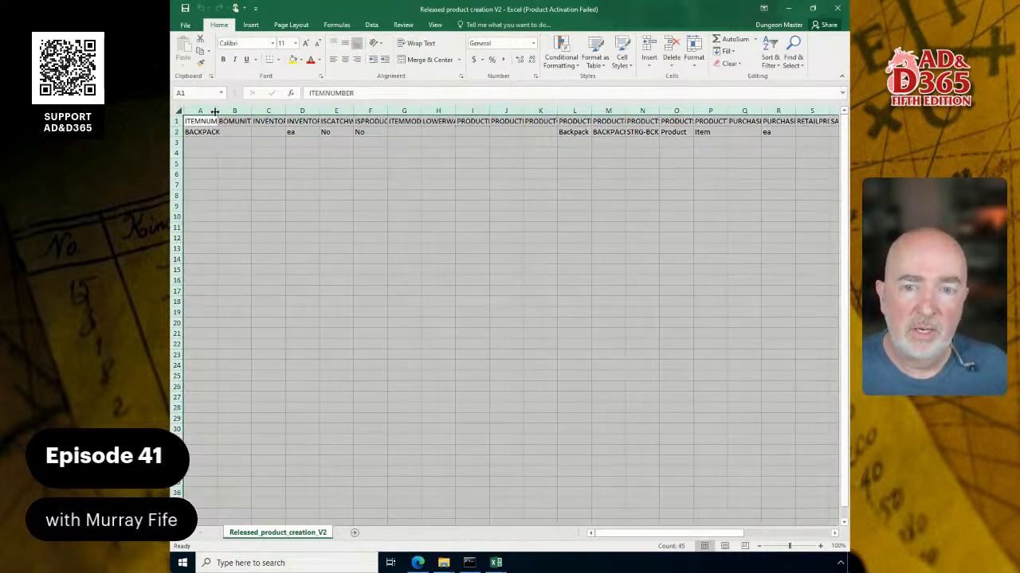
pyautogui.doubleClick(217, 111)
pyautogui.click(511, 131)
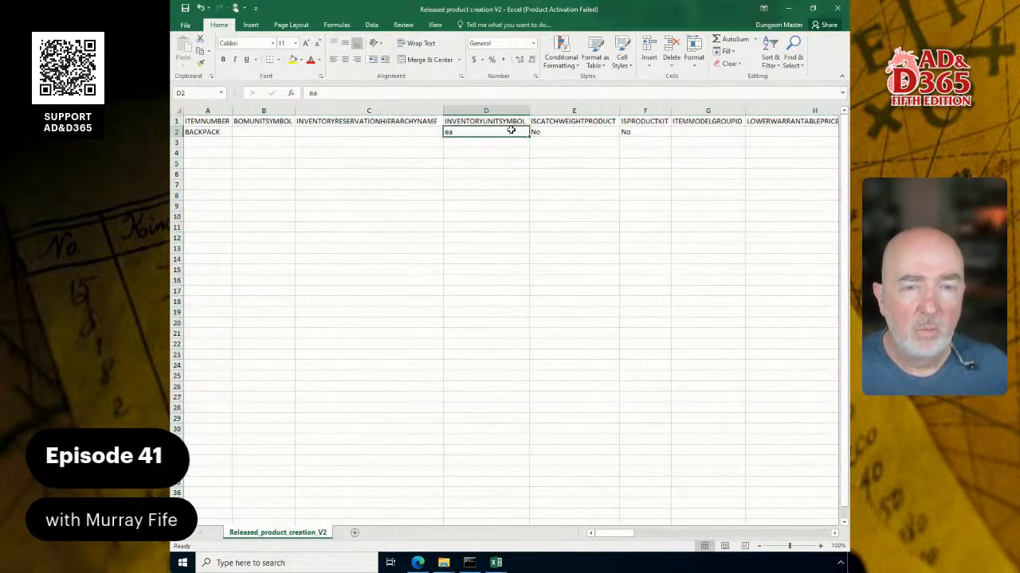
# - Examine the field names in row 1 and the exported BACKPACK values in row 2 across all columns
pyautogui.press('Right')
pyautogui.press('Right')
pyautogui.press('Right')
pyautogui.press('Right')
pyautogui.press('Right')
pyautogui.press('Right')
pyautogui.press('Right')
pyautogui.press('Right')
pyautogui.press('Right')
pyautogui.press('Right')
pyautogui.press('Right')
pyautogui.press('Right')
pyautogui.press('Right')
pyautogui.press('Right')
pyautogui.press('Right')
pyautogui.press('Right')
pyautogui.press('Right')
pyautogui.press('Right')
pyautogui.press('Right')
pyautogui.press('Right')
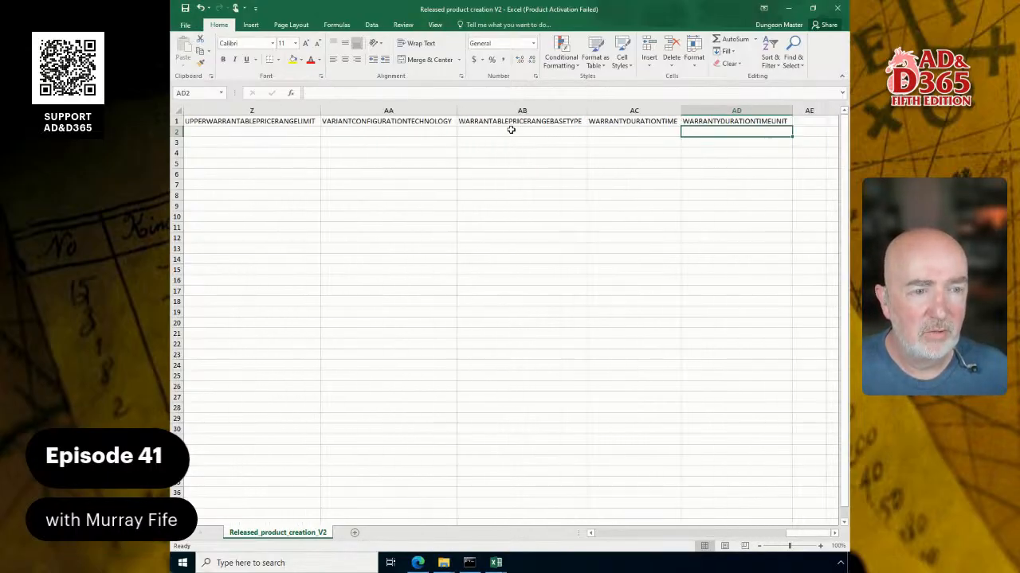
pyautogui.press('Left')
pyautogui.press('Left')
pyautogui.press('Left')
pyautogui.press('Left')
pyautogui.press('Left')
pyautogui.press('Left')
pyautogui.press('Left')
pyautogui.press('Left')
pyautogui.press('Left')
pyautogui.press('Left')
pyautogui.press('Left')
pyautogui.press('Left')
pyautogui.press('Left')
pyautogui.press('Left')
pyautogui.press('Left')
pyautogui.press('Left')
pyautogui.press('Left')
pyautogui.press('Left')
pyautogui.press('Left')
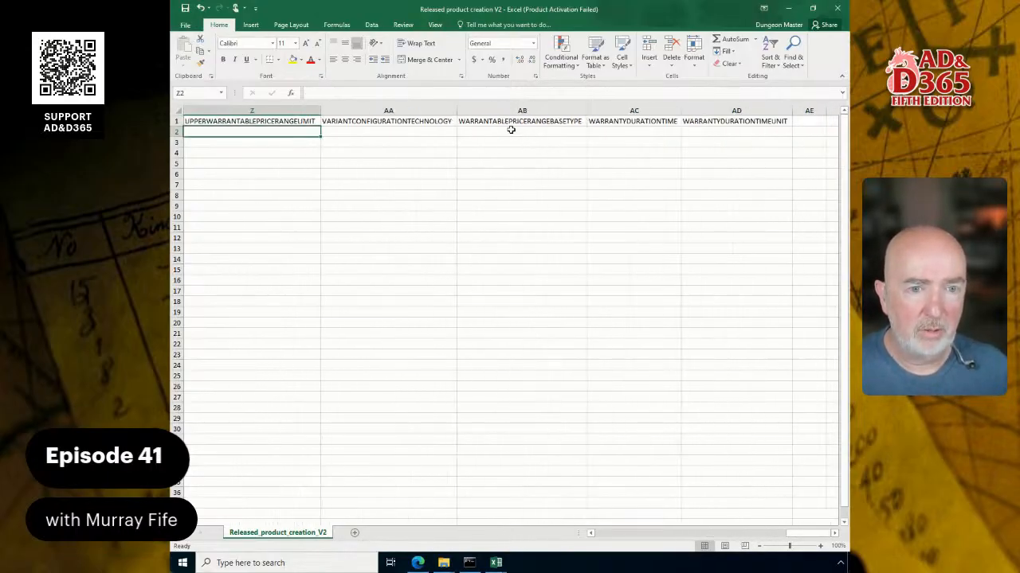
pyautogui.press('Right')
pyautogui.press('Right')
pyautogui.press('Right')
pyautogui.press('Left')
pyautogui.press('Left')
pyautogui.press('Left')
pyautogui.press('Left')
pyautogui.press('Left')
pyautogui.press('Left')
pyautogui.press('Left')
pyautogui.press('Left')
pyautogui.press('Left')
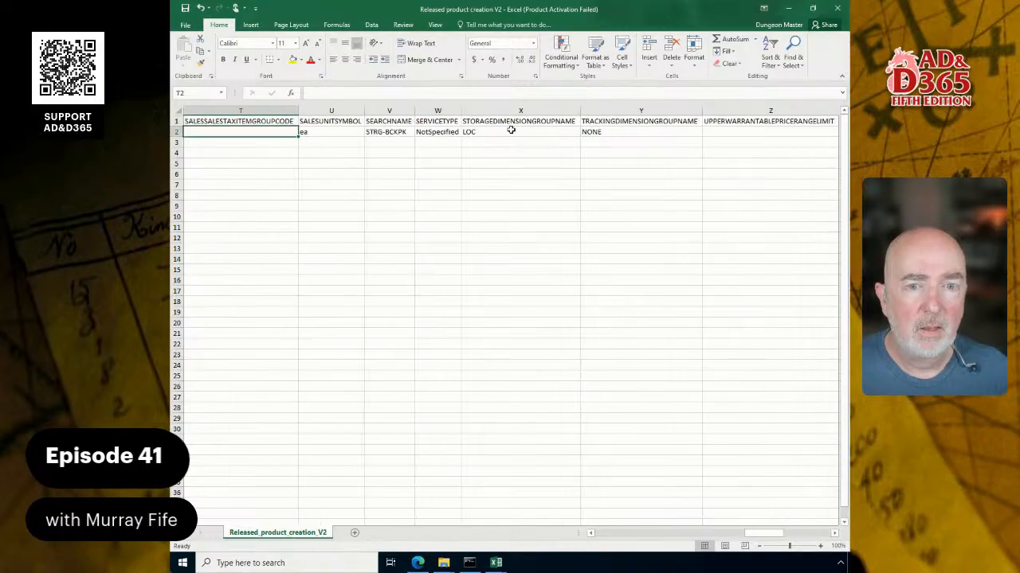
pyautogui.press('Right')
pyautogui.press('Right')
pyautogui.press('Right')
pyautogui.press('Right')
pyautogui.press('Right')
pyautogui.press('Left')
pyautogui.press('Left')
pyautogui.press('Left')
pyautogui.press('Left')
pyautogui.press('Left')
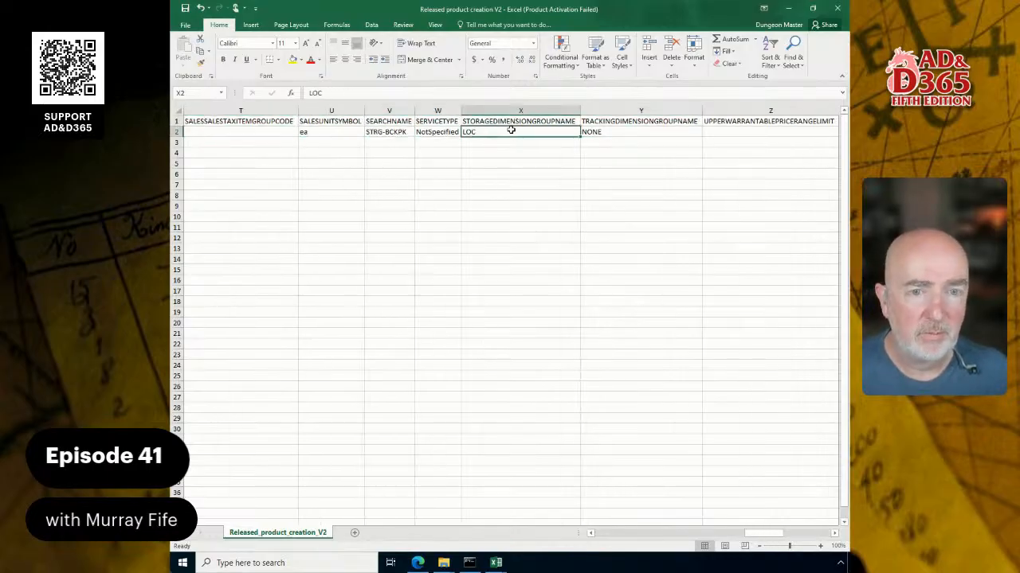
# - Start a new product row below BACKPACK by entering the item number SACK in cell A3
pyautogui.press('Left')
pyautogui.press('Left')
pyautogui.press('Left')
pyautogui.press('Left')
pyautogui.press('Left')
pyautogui.press('Left')
pyautogui.press('Left')
pyautogui.press('Left')
pyautogui.press('Left')
pyautogui.press('Left')
pyautogui.press('Left')
pyautogui.press('Left')
pyautogui.press('Left')
pyautogui.press('Left')
pyautogui.press('Left')
pyautogui.press('Left')
pyautogui.press('Left')
pyautogui.press('Left')
pyautogui.press('Left')
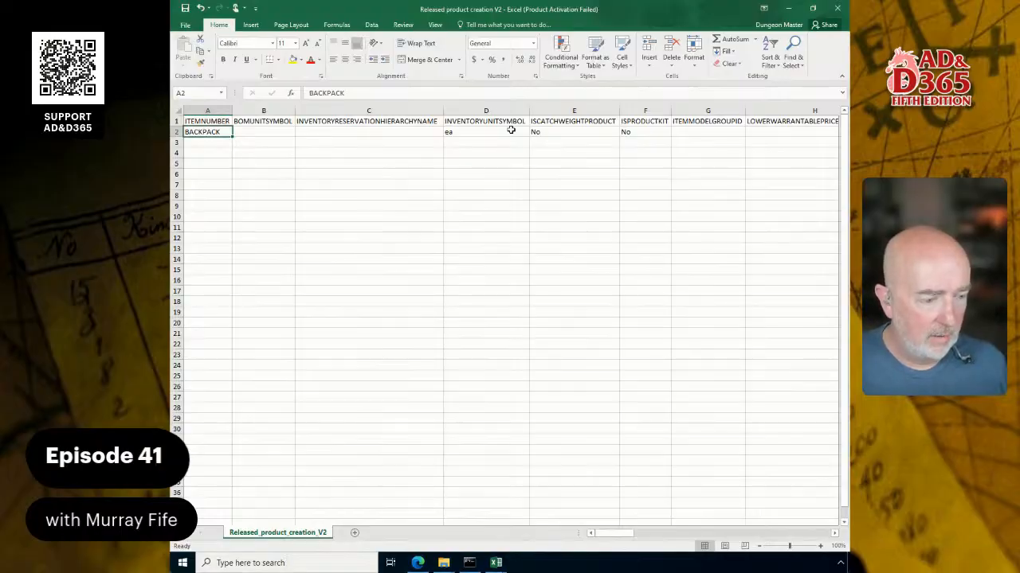
pyautogui.press('Down')
pyautogui.write('SAC')
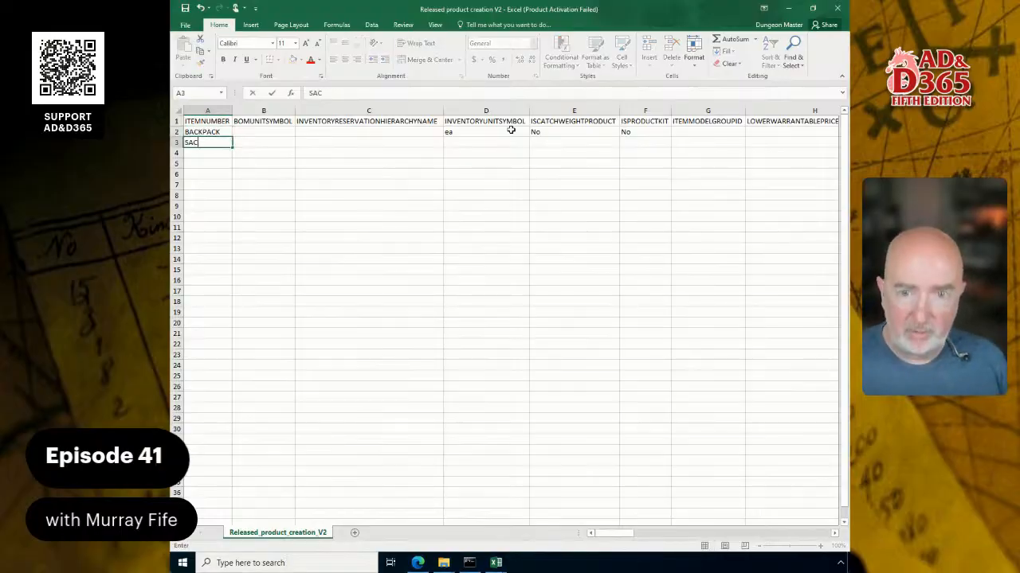
pyautogui.write('K')
pyautogui.press('Tab')
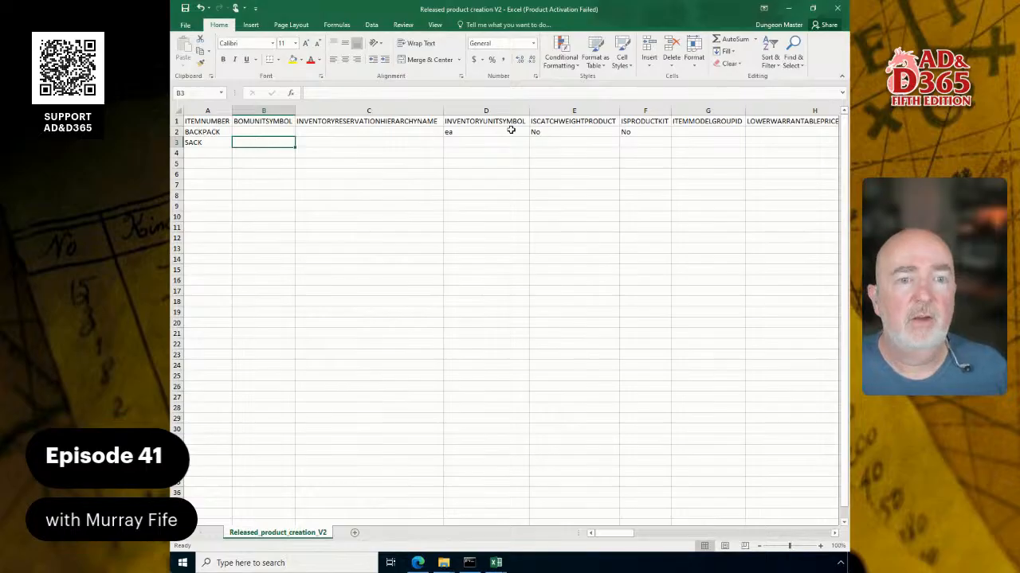
# - Fill in the SACK row's PRODUCTNAME as Sack and its PRODUCTNUMBER as SACK
pyautogui.press('Tab')
pyautogui.press('Tab')
pyautogui.press('Tab')
pyautogui.press('Tab')
pyautogui.press('Tab')
pyautogui.press('Tab')
pyautogui.press('Tab')
pyautogui.press('Tab')
pyautogui.press('Tab')
pyautogui.press('Tab')
pyautogui.press('Tab')
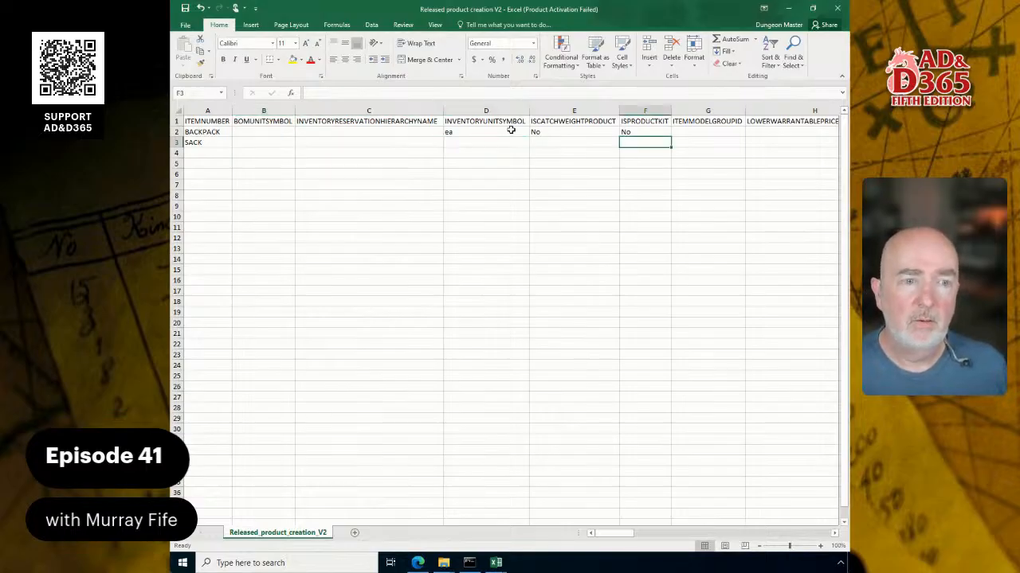
pyautogui.hotkey('shift', 'Tab')
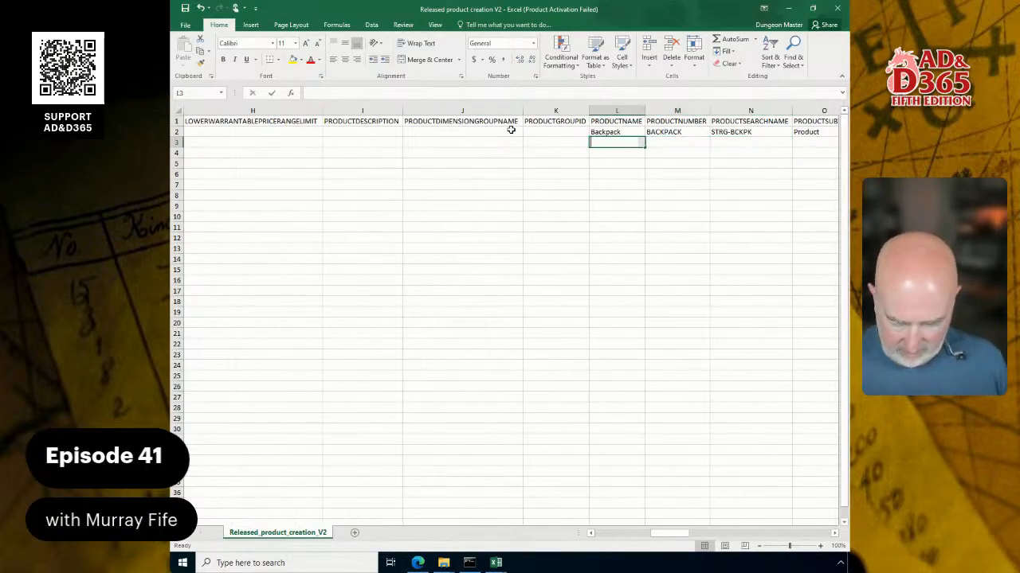
pyautogui.write('Sack')
pyautogui.press('Tab')
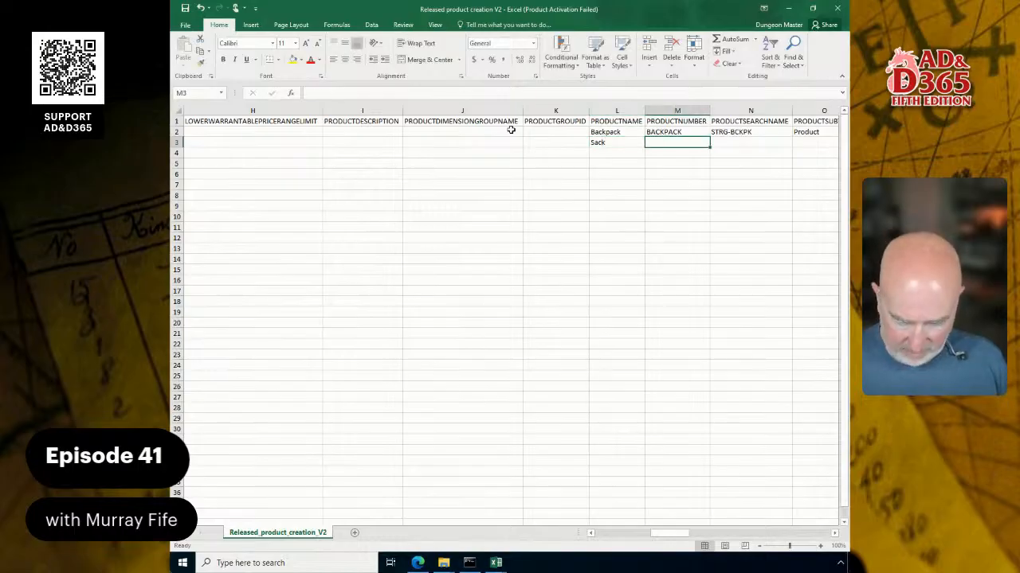
pyautogui.write('SACK')
pyautogui.press('Tab')
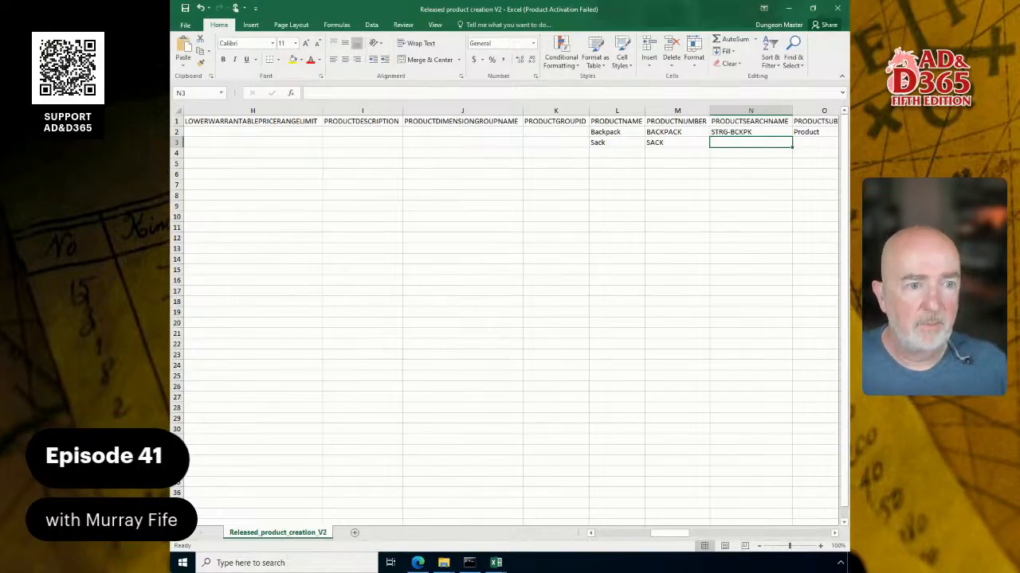
# - Set the SACK row's PRODUCTSEARCHNAME in cell N3 to STRG-SACK
pyautogui.write('STRG-BCKPK')
pyautogui.press('BackSpace')
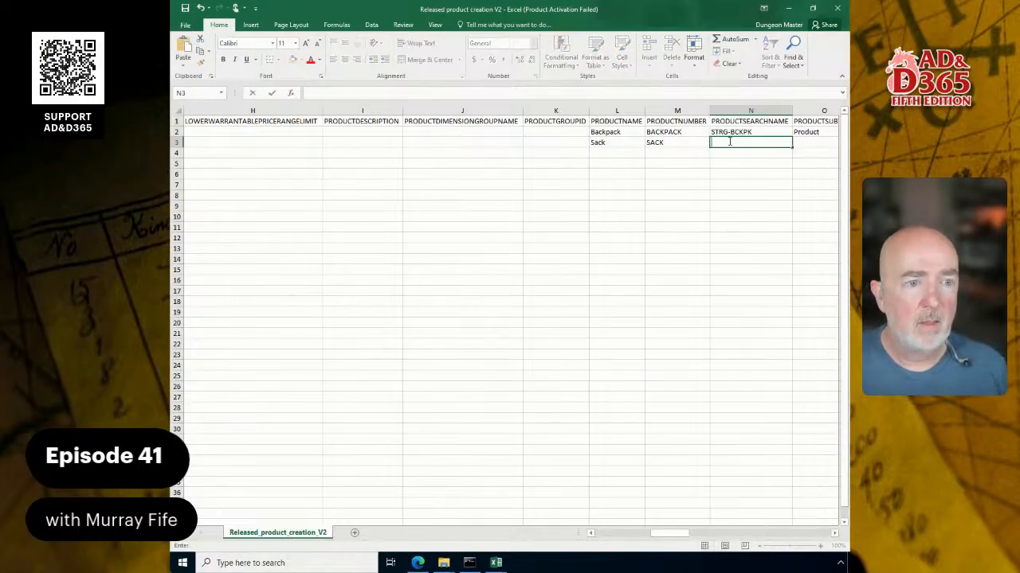
pyautogui.write('STRG-SACK-')
pyautogui.press('Tab')
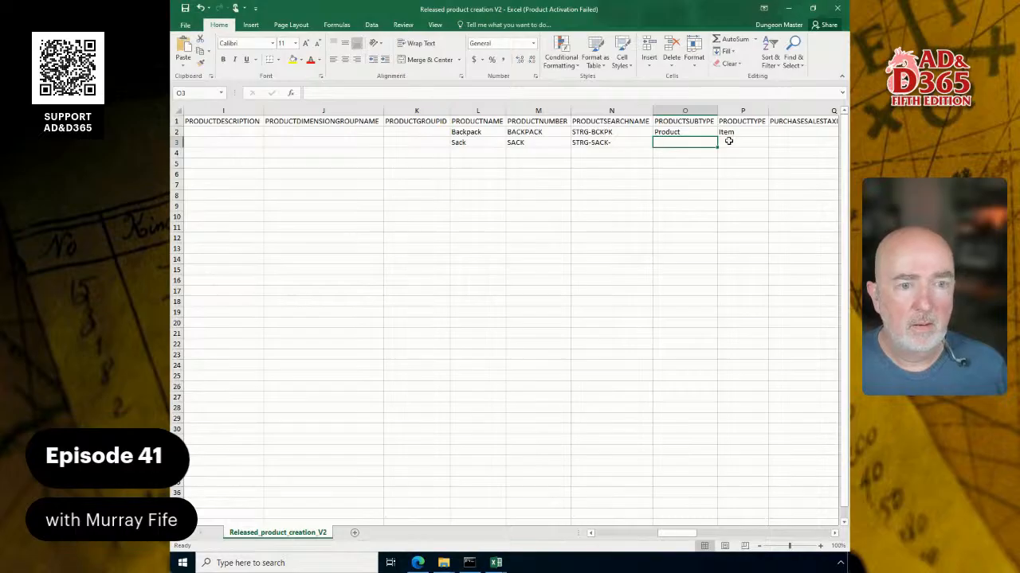
pyautogui.press('Left')
pyautogui.press('F2')
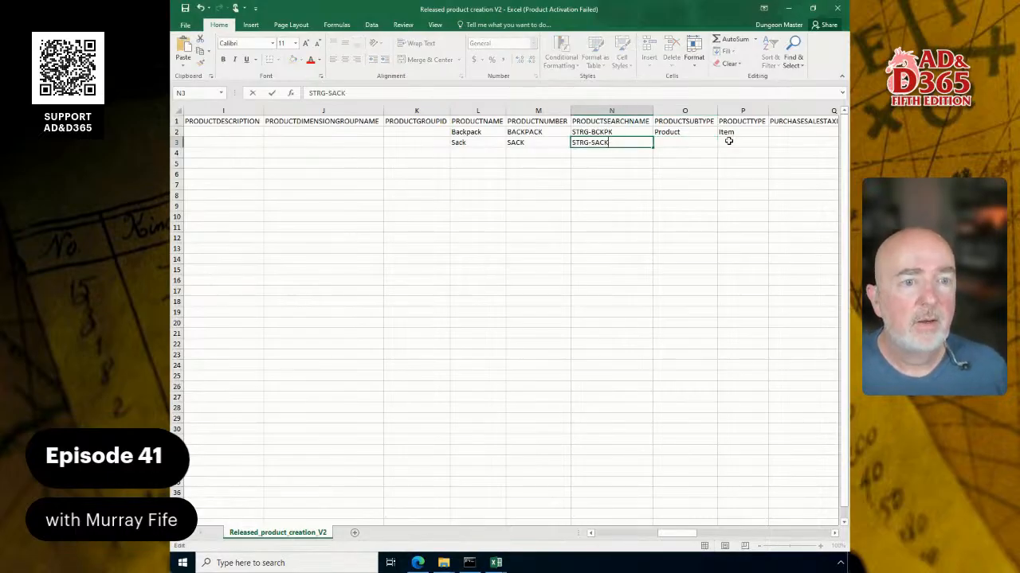
pyautogui.press('Tab')
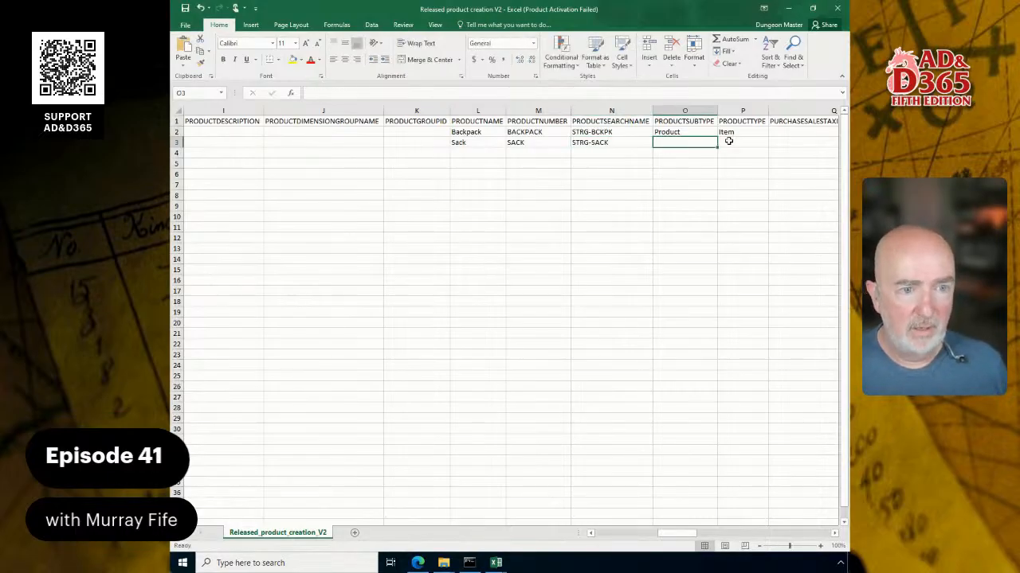
# - Copy the STRG-SACK search name from N3 into the SEARCHNAME column of the same row, cell V3
pyautogui.press('Tab')
pyautogui.press('Tab')
pyautogui.press('Tab')
pyautogui.press('Tab')
pyautogui.press('Tab')
pyautogui.press('Tab')
pyautogui.press('Tab')
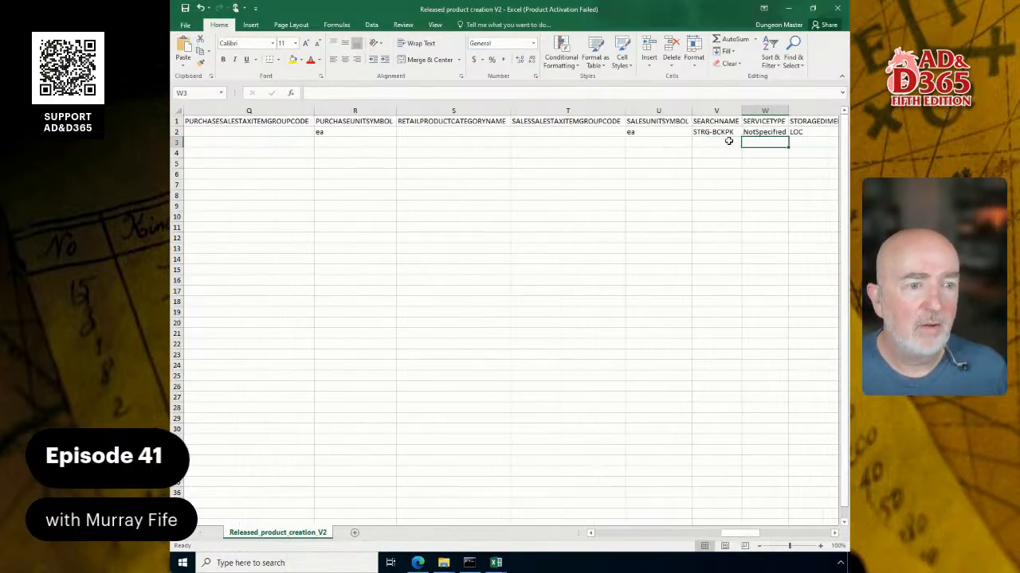
pyautogui.hotkey('shift', 'Tab')
pyautogui.hotkey('shift', 'Tab')
pyautogui.hotkey('shift', 'Tab')
pyautogui.hotkey('shift', 'Tab')
pyautogui.hotkey('shift', 'Tab')
pyautogui.hotkey('shift', 'Tab')
pyautogui.hotkey('shift', 'Tab')
pyautogui.hotkey('shift', 'Tab')
pyautogui.hotkey('shift', 'Tab')
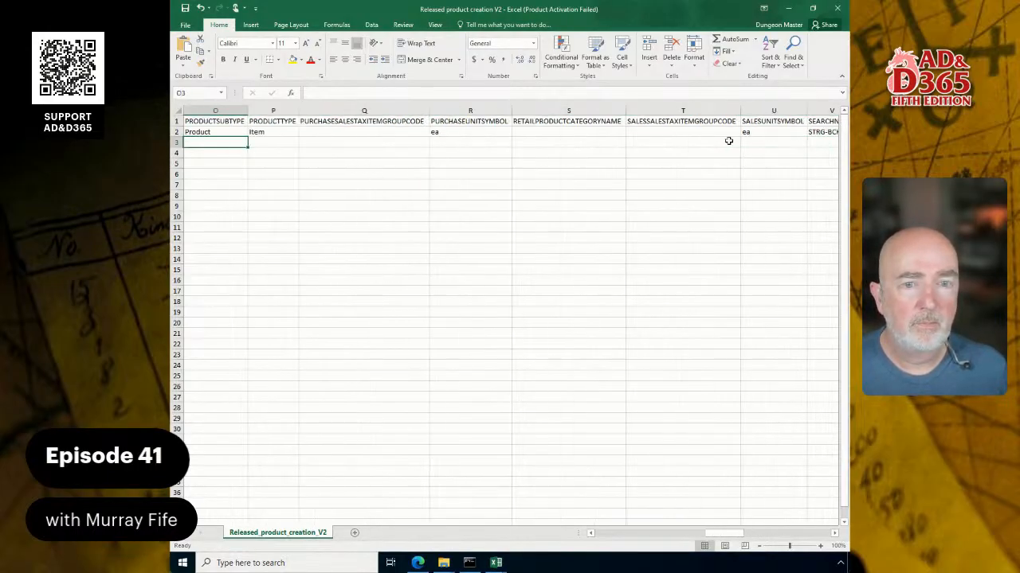
pyautogui.hotkey('shift', 'Tab')
pyautogui.press('Right')
pyautogui.press('Right')
pyautogui.press('Right')
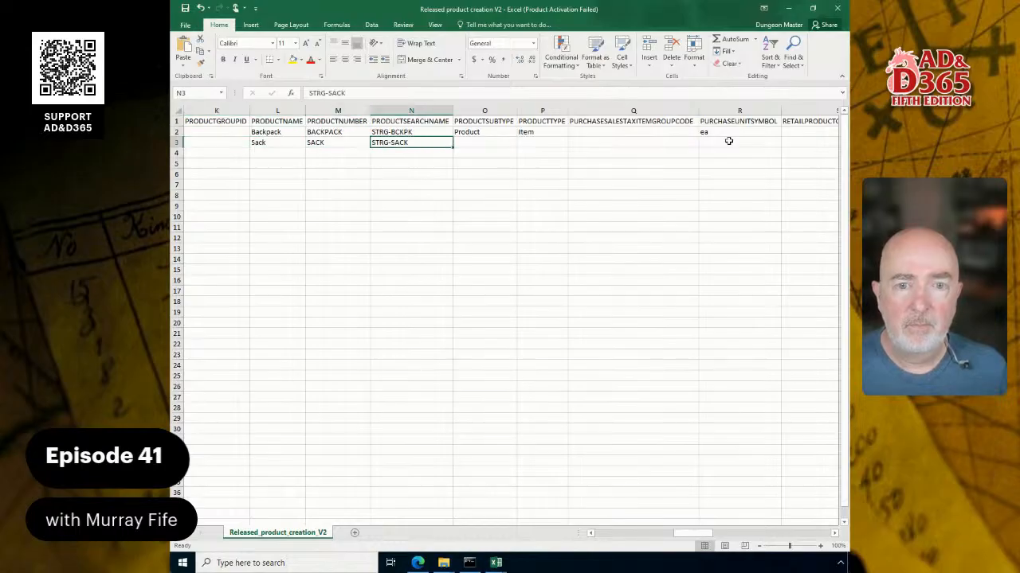
pyautogui.hotkey('ctrl', 'c')
pyautogui.press('Right')
pyautogui.press('Right')
pyautogui.press('Right')
pyautogui.press('Right')
pyautogui.press('Right')
pyautogui.press('Right')
pyautogui.press('Right')
pyautogui.press('Right')
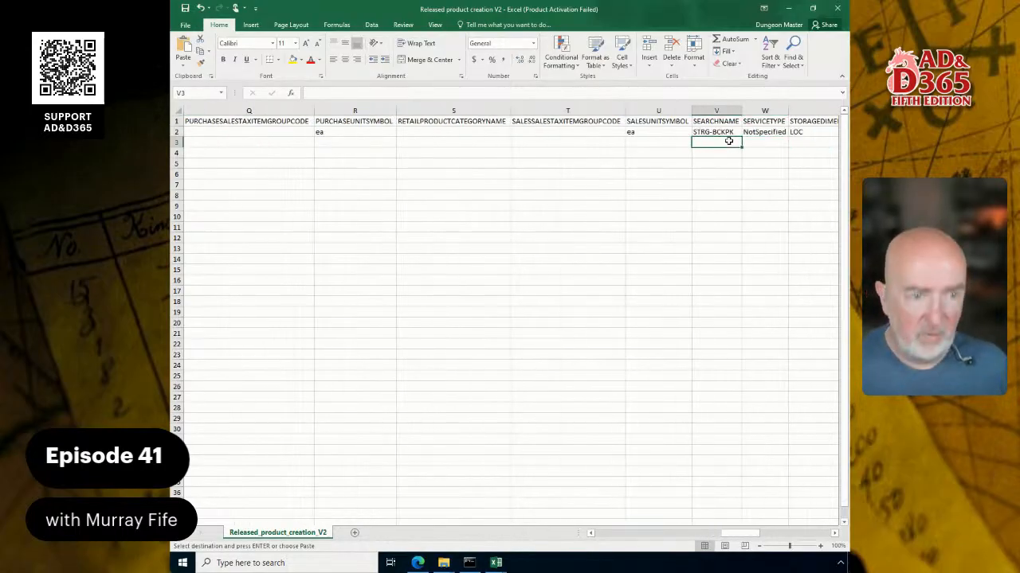
pyautogui.hotkey('ctrl', 'v')
# - Review the remaining columns of the SACK row, including the service type and the storage and tracking dimension groups
pyautogui.press('Right')
pyautogui.press('Right')
pyautogui.press('Right')
pyautogui.press('Right')
pyautogui.press('Right')
pyautogui.press('Right')
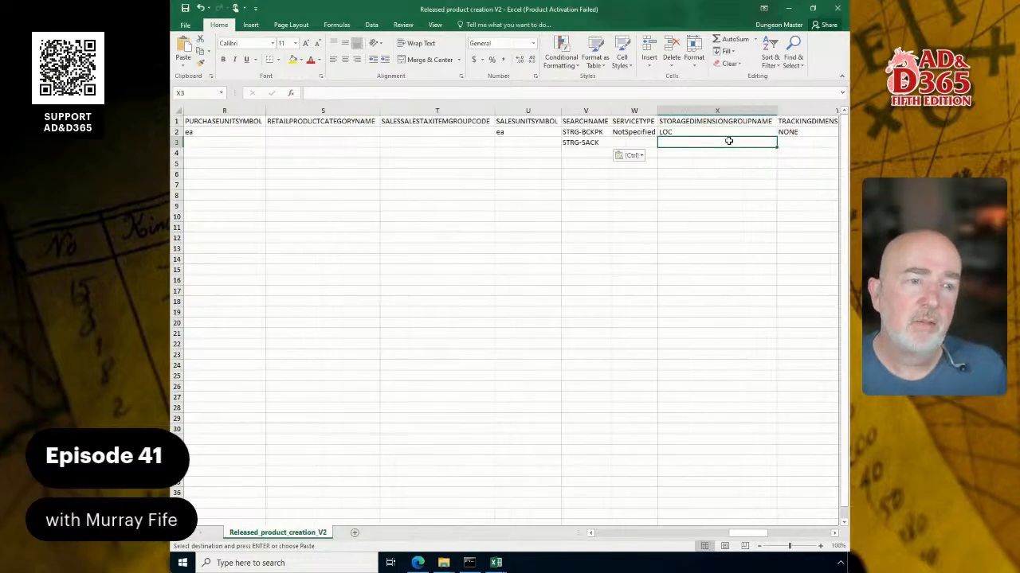
pyautogui.press('Right')
pyautogui.press('Right')
pyautogui.press('Right')
pyautogui.press('Left')
pyautogui.press('Left')
pyautogui.press('Left')
pyautogui.press('Left')
pyautogui.press('Left')
pyautogui.press('Left')
pyautogui.press('Left')
pyautogui.press('Left')
pyautogui.press('Left')
pyautogui.press('Left')
pyautogui.press('Left')
pyautogui.press('Left')
pyautogui.press('Left')
pyautogui.press('Left')
pyautogui.press('Left')
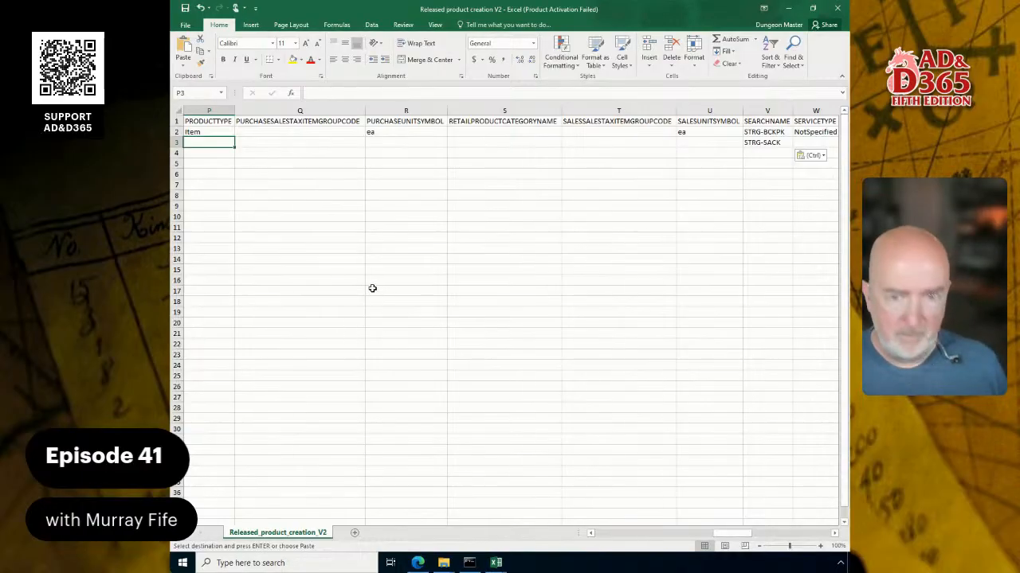
# - Start another product row below SACK by entering the item number BARREL in cell A4
pyautogui.press('Home')
pyautogui.press('Down')
pyautogui.write('BAR')
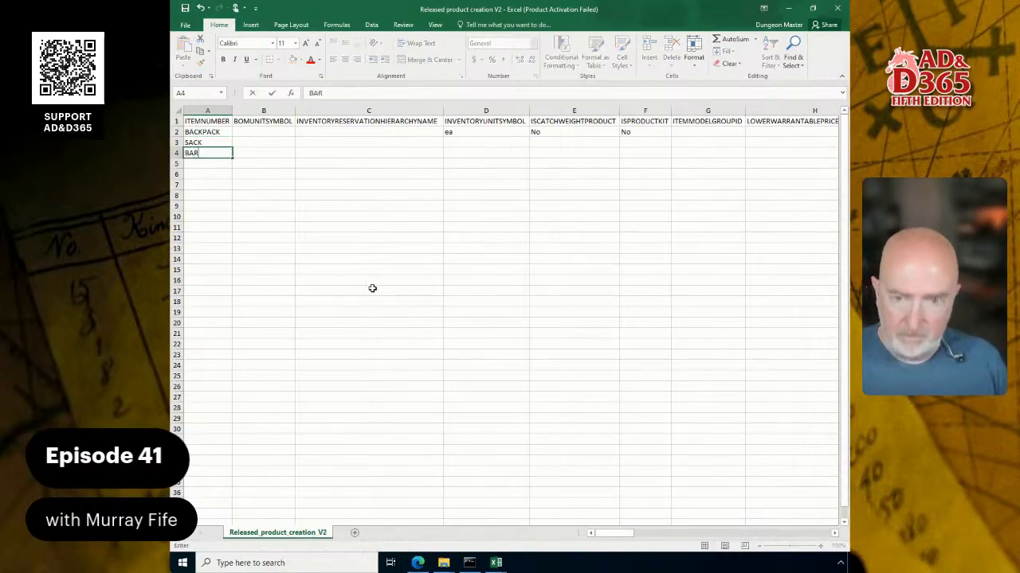
pyautogui.write('REL')
pyautogui.press('Tab')
# - Fill in the BARREL row's PRODUCTNAME as Barrel and its PRODUCTNUMBER as BARREL
pyautogui.press('Tab')
pyautogui.press('Tab')
pyautogui.press('Tab')
pyautogui.press('Tab')
pyautogui.press('Tab')
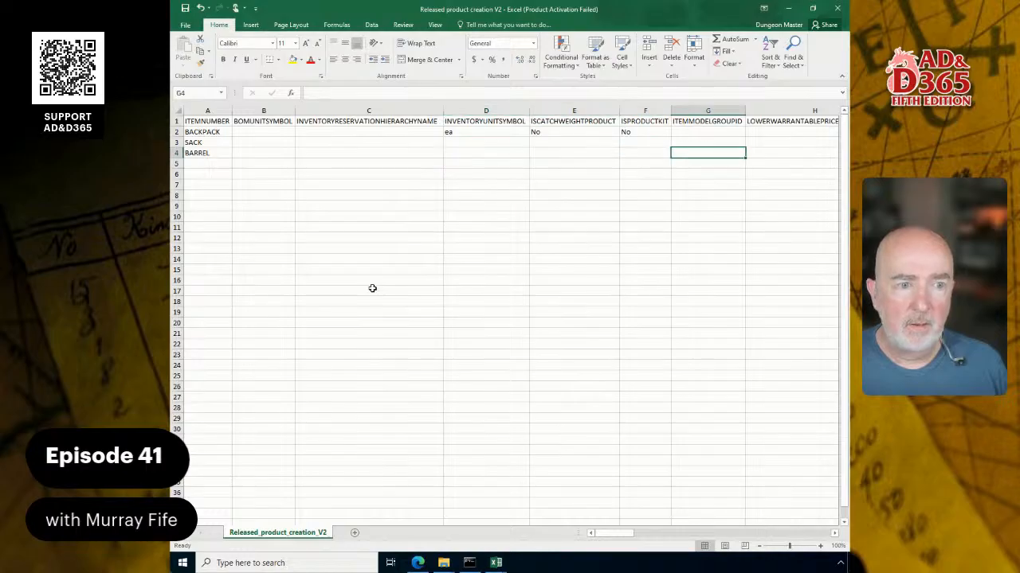
pyautogui.press('Tab')
pyautogui.press('Tab')
pyautogui.press('Tab')
pyautogui.press('Tab')
pyautogui.press('Tab')
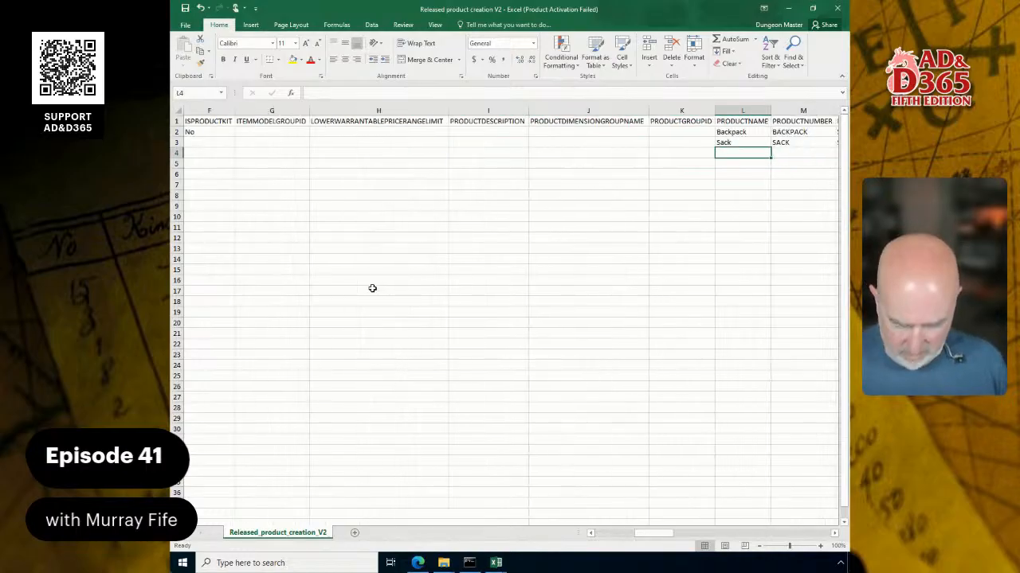
pyautogui.write('Barrel')
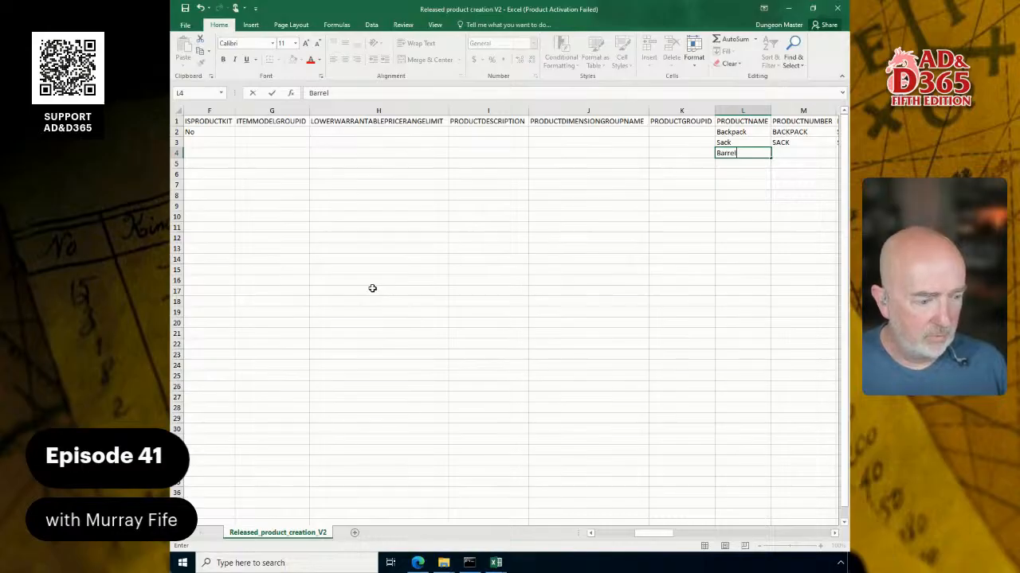
pyautogui.press('Tab')
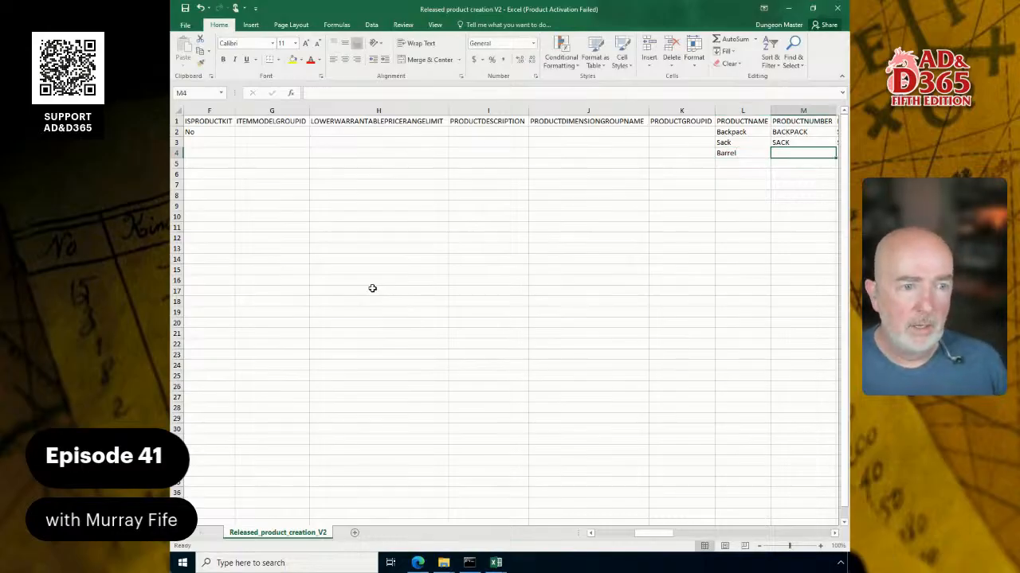
pyautogui.write('B')
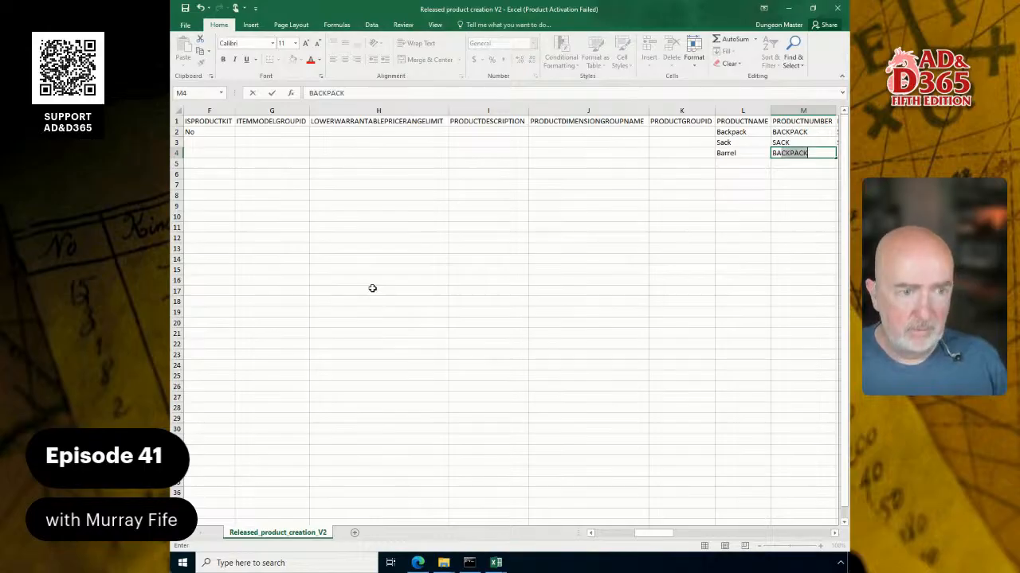
pyautogui.write('ARRE')
pyautogui.write('L')
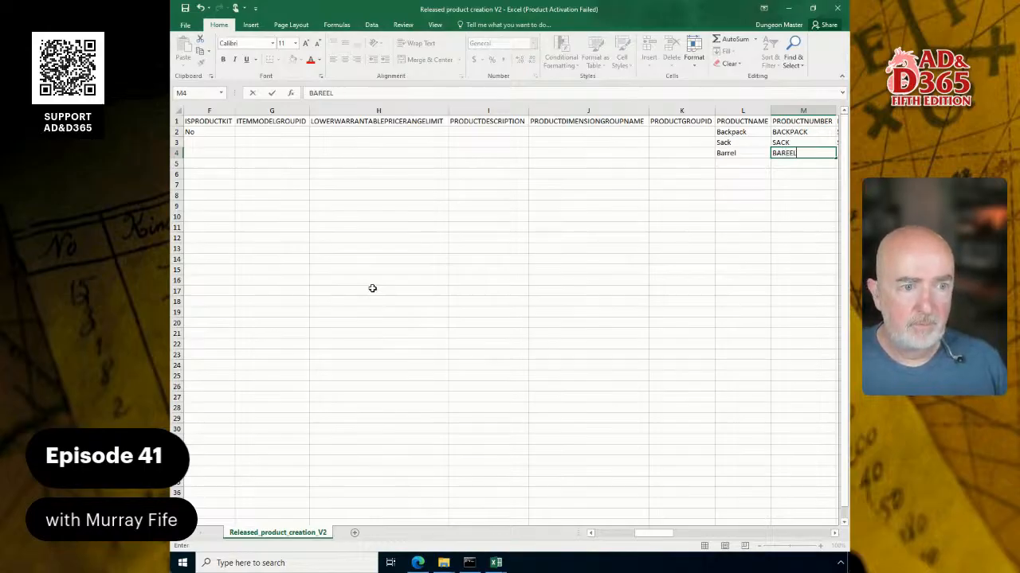
pyautogui.press('BackSpace')
pyautogui.press('BackSpace')
pyautogui.press('BackSpace')
pyautogui.write('REL')
pyautogui.press('Tab')
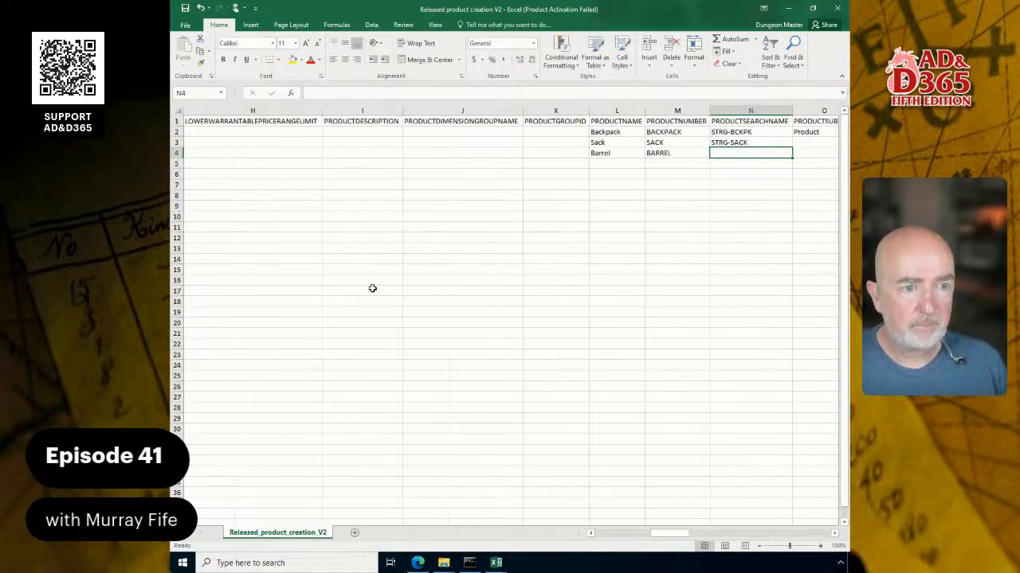
# - Set the BARREL row's PRODUCTSEARCHNAME in cell N4 to STRG-BARL
pyautogui.write('STRG-')
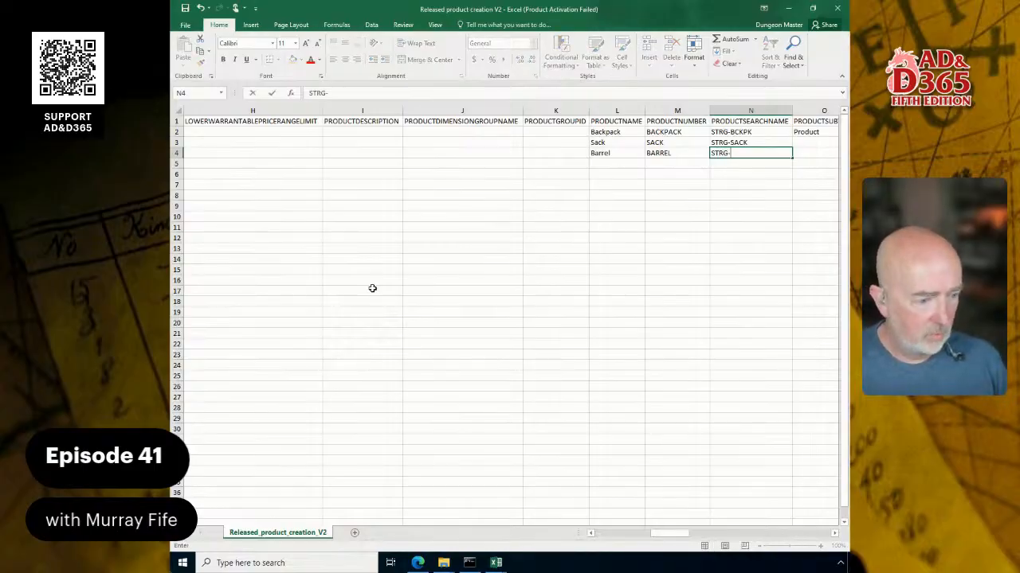
pyautogui.write('BARL')
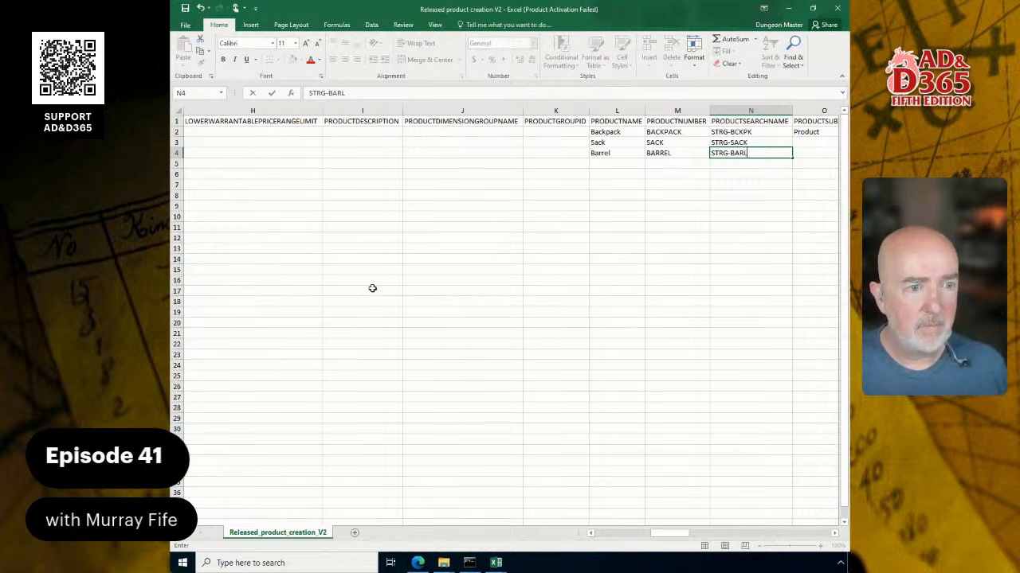
pyautogui.press('Tab')
# - Copy the STRG-BARL search name from N4 into the SEARCHNAME column of the same row, cell V4
pyautogui.press('Left')
pyautogui.hotkey('ctrl', 'c')
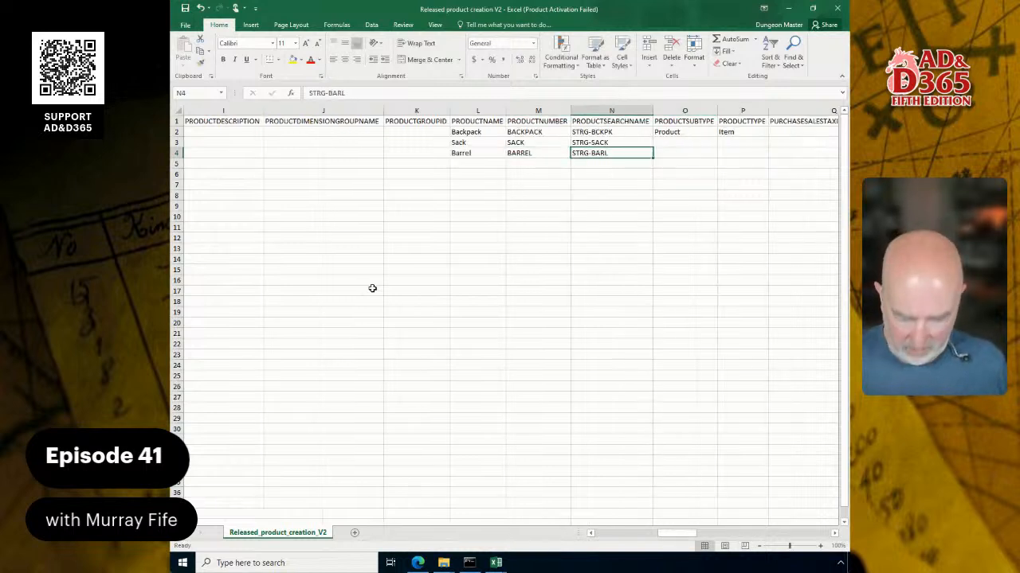
pyautogui.press('Right')
pyautogui.press('Right')
pyautogui.press('Right')
pyautogui.press('Right')
pyautogui.press('Right')
pyautogui.press('Right')
pyautogui.press('Right')
pyautogui.press('Right')
pyautogui.press('Right')
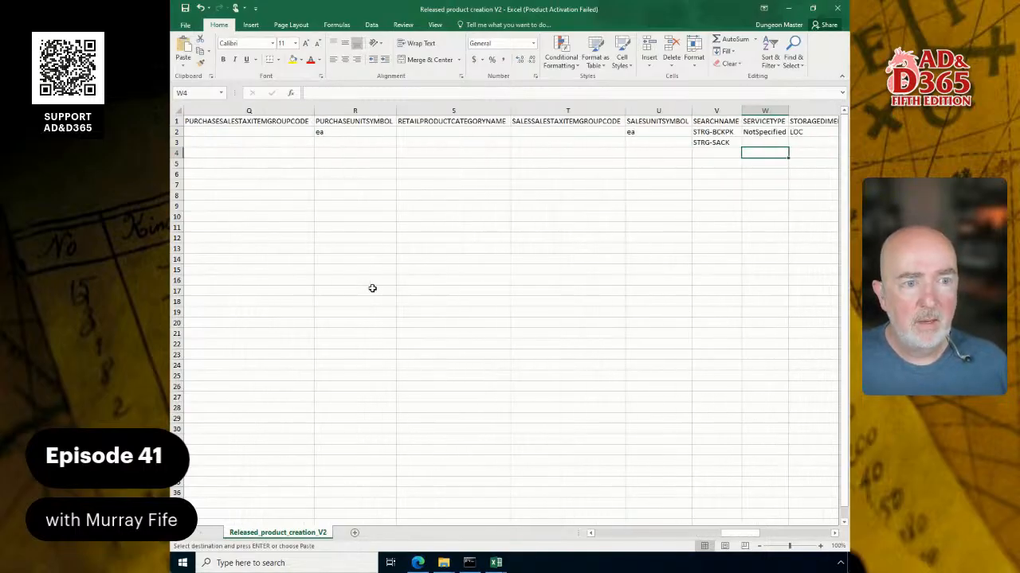
pyautogui.press('Left')
pyautogui.hotkey('ctrl', 'v')
pyautogui.press('Right')
pyautogui.press('Left')
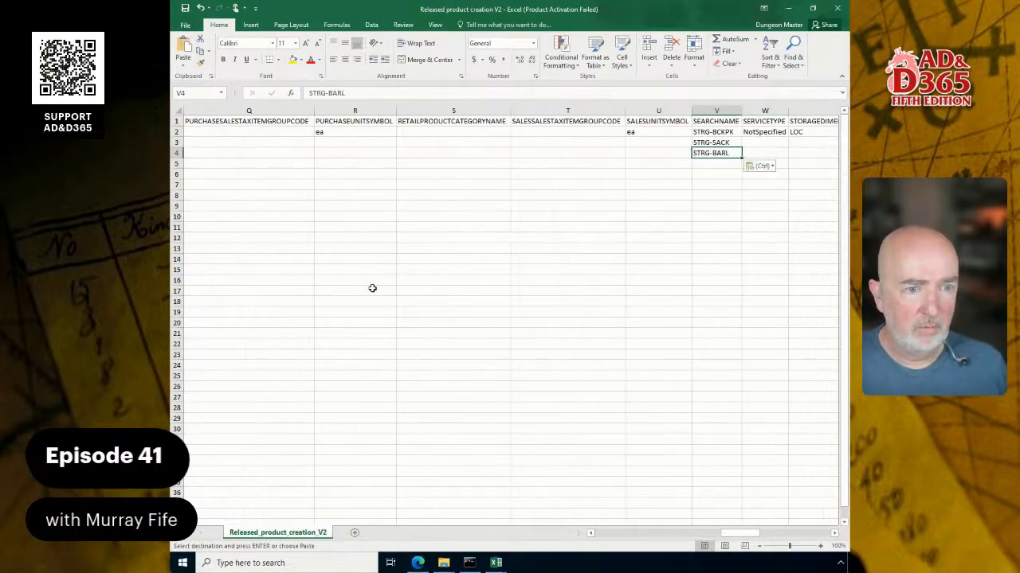
# - Check the remaining columns of the BARREL row for missing values compared with BACKPACK, ending at its item number in A4
pyautogui.press('Right')
pyautogui.press('Right')
pyautogui.press('Right')
pyautogui.press('Left')
pyautogui.press('Left')
pyautogui.press('Left')
pyautogui.press('Left')
pyautogui.press('Left')
pyautogui.press('Left')
pyautogui.press('Left')
pyautogui.press('Left')
pyautogui.press('Left')
pyautogui.press('Left')
pyautogui.press('Left')
pyautogui.press('Left')
pyautogui.press('Left')
pyautogui.press('Left')
pyautogui.press('Left')
pyautogui.press('Left')
pyautogui.press('Left')
pyautogui.press('Left')
pyautogui.press('Left')
pyautogui.press('Left')
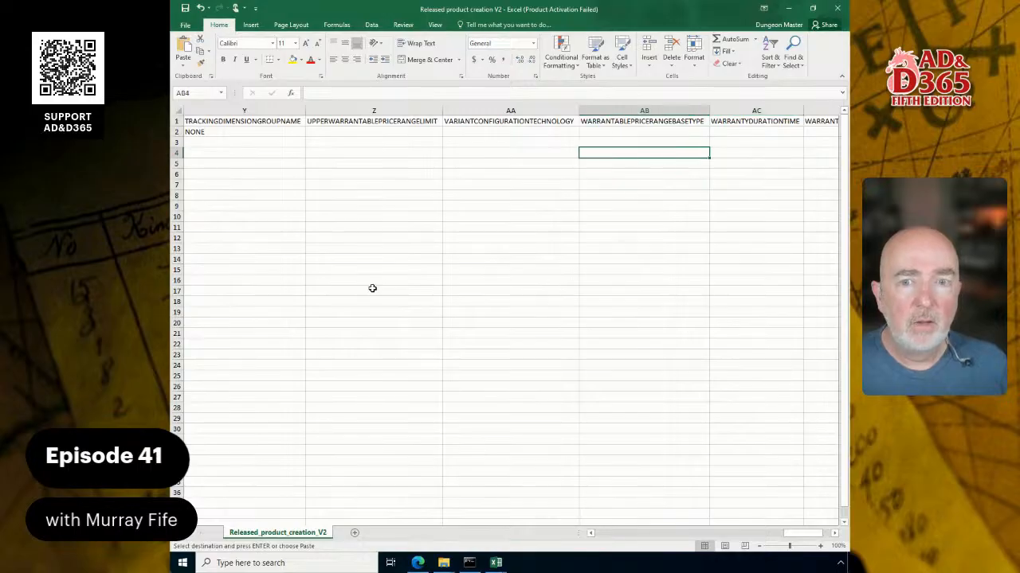
pyautogui.press('Left')
pyautogui.press('Left')
pyautogui.press('Left')
pyautogui.press('Left')
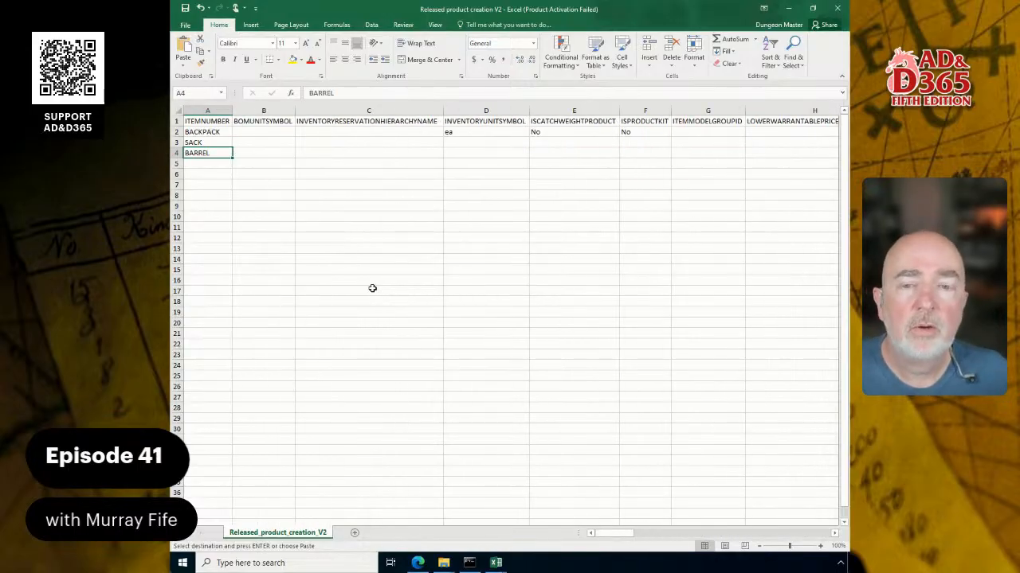
# - Fill BACKPACK's inventory unit ea, catch weight No and product kit No from D2:F2 down to the SACK and BARREL rows
pyautogui.press('Up')
pyautogui.press('Right')
pyautogui.press('Up')
pyautogui.press('Right')
pyautogui.press('Right')
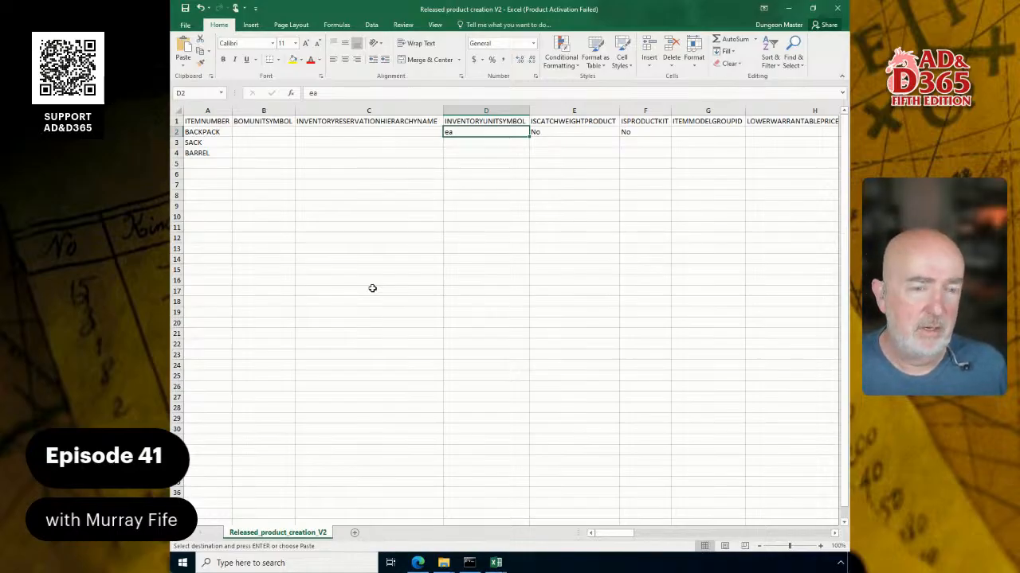
pyautogui.hotkey('shift', 'Right')
pyautogui.hotkey('shift', 'Right')
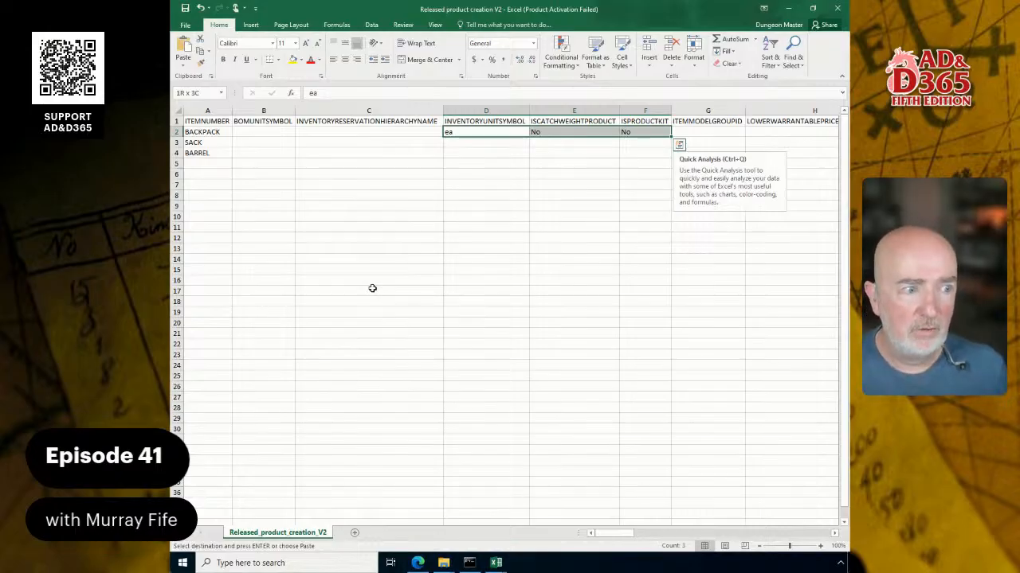
pyautogui.hotkey('shift', 'Down')
pyautogui.hotkey('shift', 'Down')
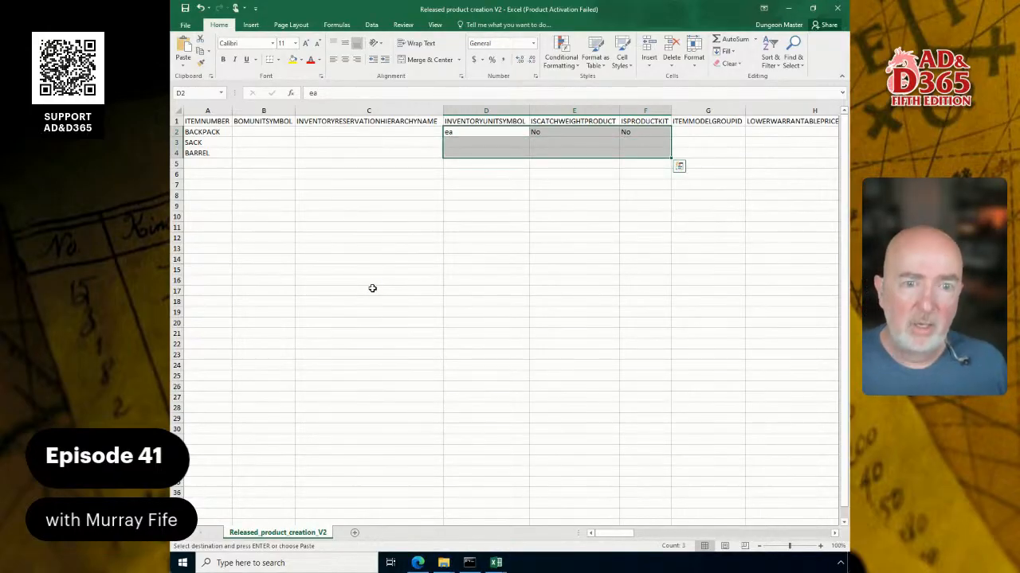
pyautogui.press('Return')
pyautogui.press('Up')
pyautogui.press('Down')
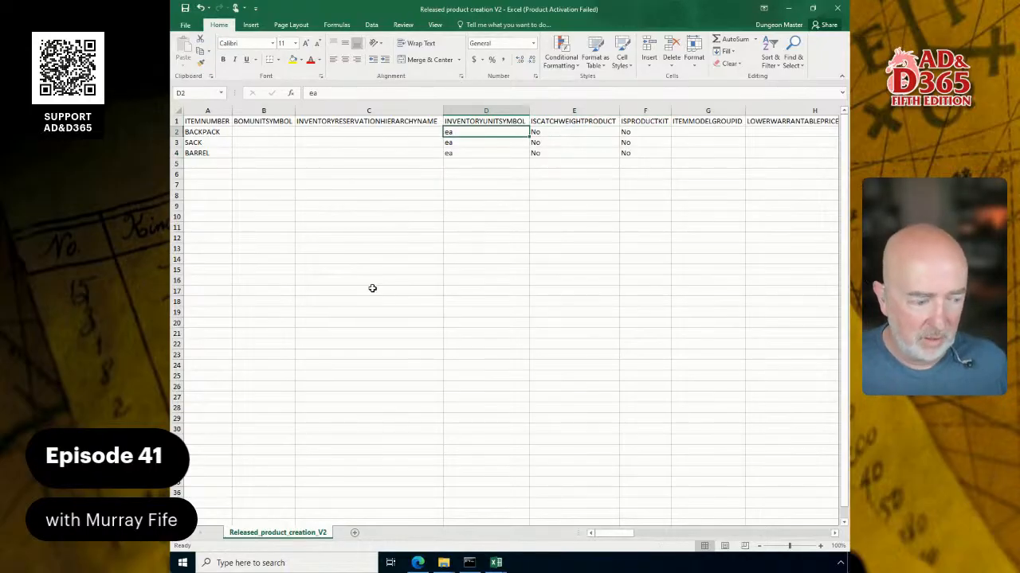
# - Fill BACKPACK's values in O2:U2, from product subtype through sales unit symbol, down to the SACK and BARREL rows
pyautogui.press('Right')
pyautogui.press('Right')
pyautogui.press('Right')
pyautogui.press('Right')
pyautogui.press('Right')
pyautogui.press('Right')
pyautogui.press('Right')
pyautogui.press('Right')
pyautogui.press('Right')
pyautogui.press('Right')
pyautogui.press('Right')
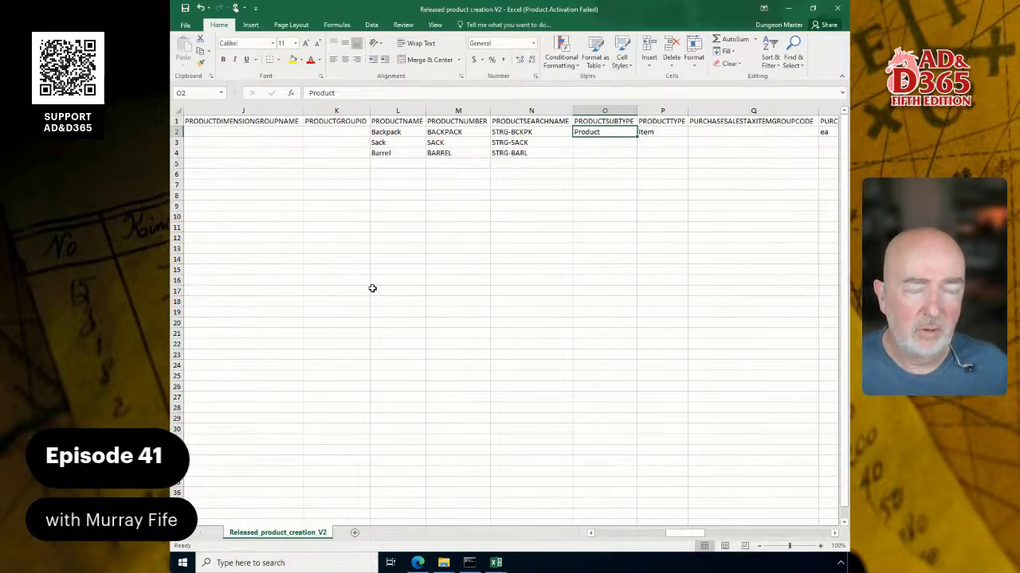
pyautogui.hotkey('shift', 'Right')
pyautogui.hotkey('shift', 'Right')
pyautogui.hotkey('shift', 'Right')
pyautogui.hotkey('shift', 'Right')
pyautogui.hotkey('shift', 'Right')
pyautogui.hotkey('shift', 'Right')
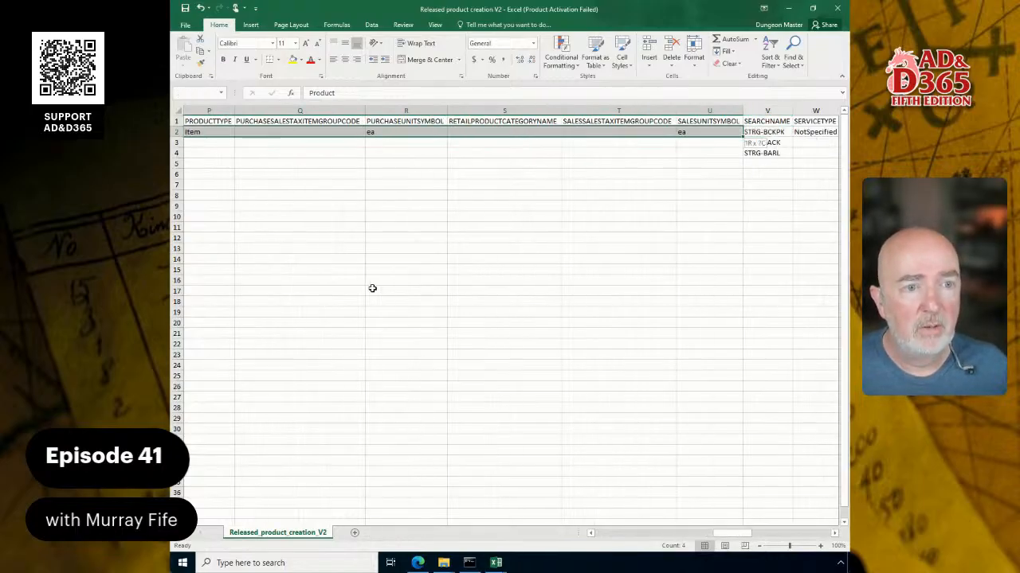
pyautogui.hotkey('shift', 'Down')
pyautogui.hotkey('shift', 'Down')
pyautogui.hotkey('ctrl', 'd')
pyautogui.press('Right')
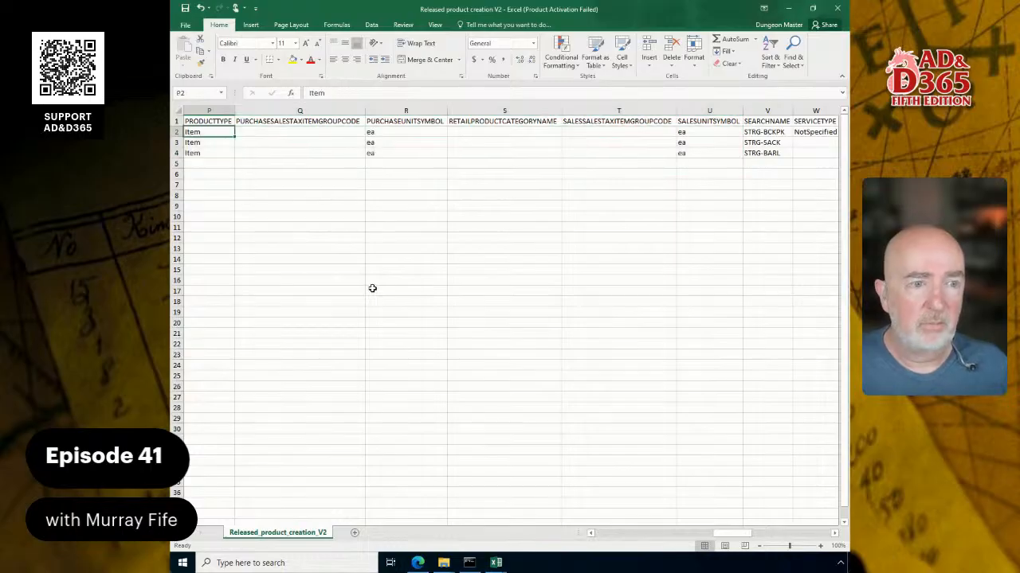
# - Fill BACKPACK's values in W2:AD2, including NotSpecified, LOC and NONE, down to the SACK and BARREL rows
pyautogui.press('Right')
pyautogui.press('Right')
pyautogui.press('Right')
pyautogui.press('Right')
pyautogui.press('Right')
pyautogui.press('Right')
pyautogui.press('Right')
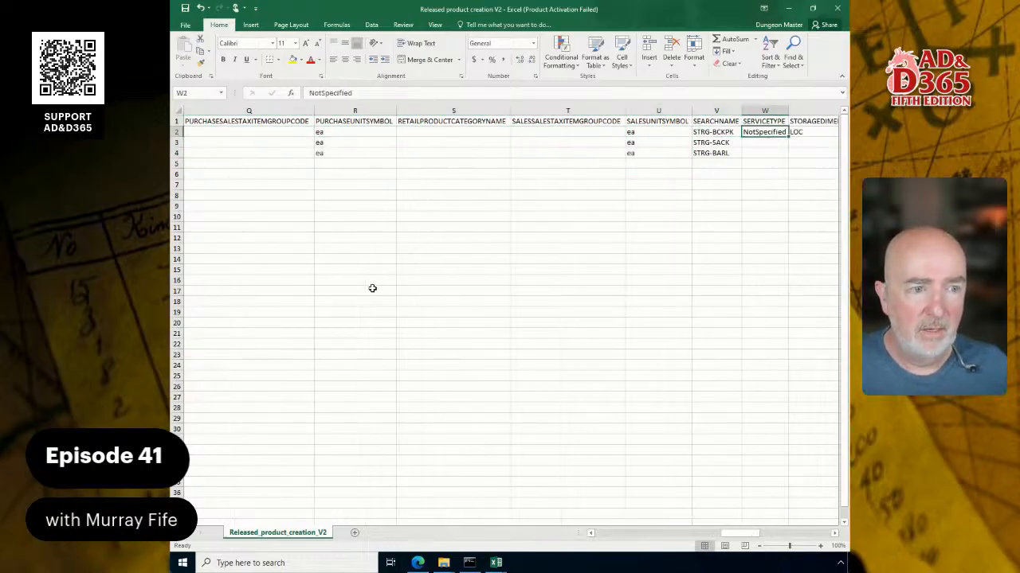
pyautogui.hotkey('shift', 'Right')
pyautogui.hotkey('shift', 'Right')
pyautogui.hotkey('shift', 'Right')
pyautogui.hotkey('shift', 'Right')
pyautogui.hotkey('shift', 'Right')
pyautogui.hotkey('shift', 'Right')
pyautogui.hotkey('shift', 'Right')
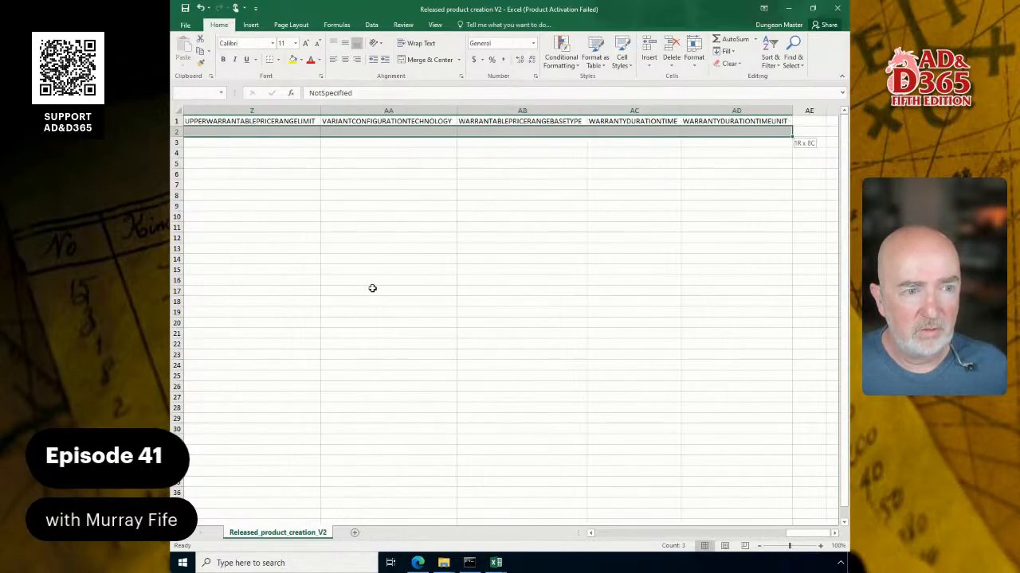
pyautogui.hotkey('shift', 'Down')
pyautogui.hotkey('shift', 'Down')
pyautogui.hotkey('ctrl', 'd')
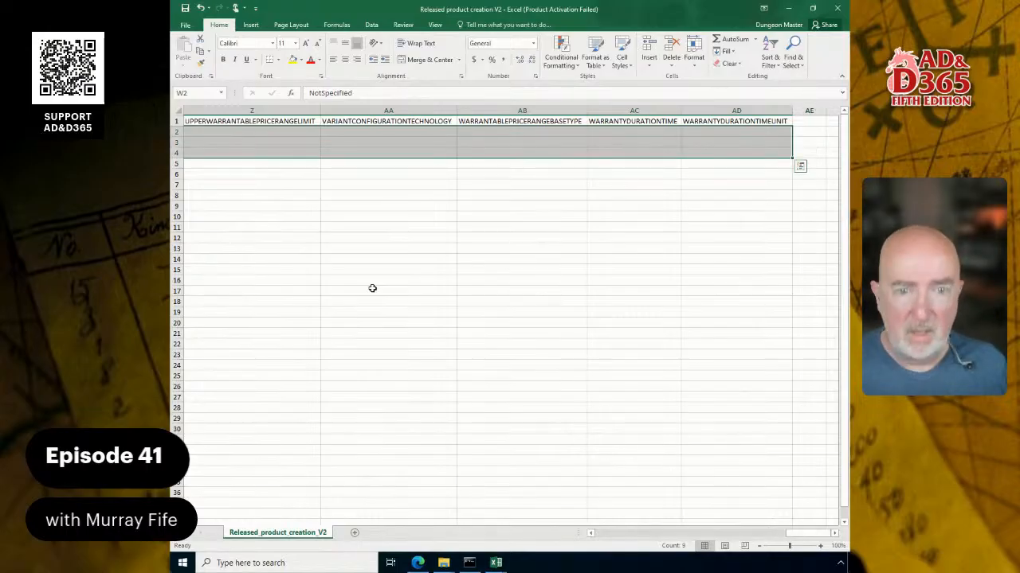
pyautogui.press('Left')
pyautogui.press('Right')
pyautogui.press('Right')
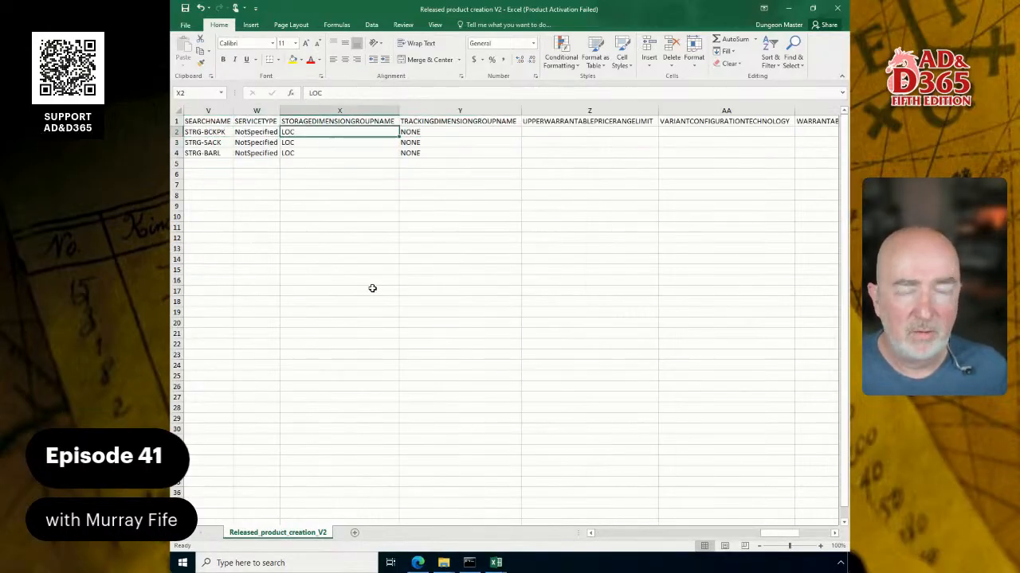
# - Review the filled values across the SACK and BARREL rows, ending at the BARREL item number in A4
pyautogui.press('Left')
pyautogui.press('Down')
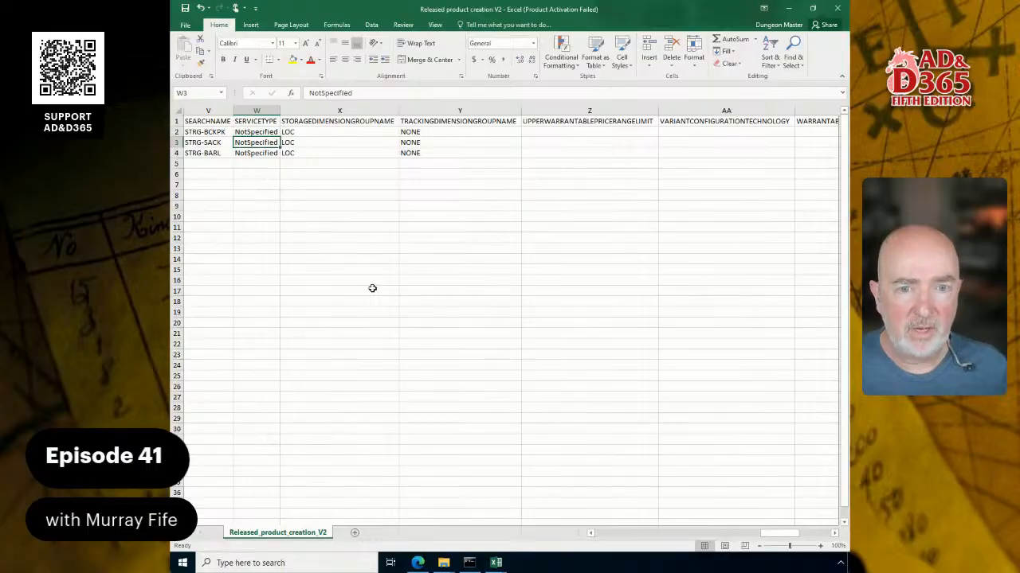
pyautogui.press('Down')
pyautogui.press('Right')
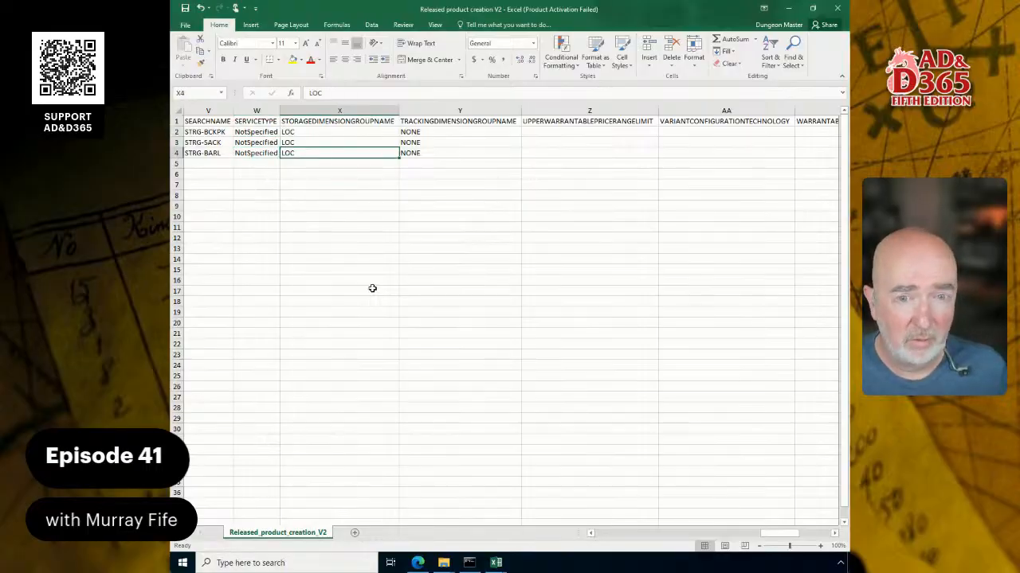
pyautogui.press('Right')
pyautogui.press('Left')
pyautogui.press('Left')
pyautogui.press('Left')
pyautogui.press('Left')
pyautogui.press('Left')
pyautogui.press('Left')
pyautogui.press('Left')
pyautogui.press('Left')
pyautogui.press('Left')
pyautogui.press('Left')
pyautogui.press('Left')
pyautogui.press('Left')
pyautogui.press('Left')
pyautogui.press('Left')
pyautogui.press('Left')
pyautogui.press('Left')
pyautogui.press('Left')
pyautogui.press('Left')
pyautogui.press('Left')
pyautogui.press('Left')
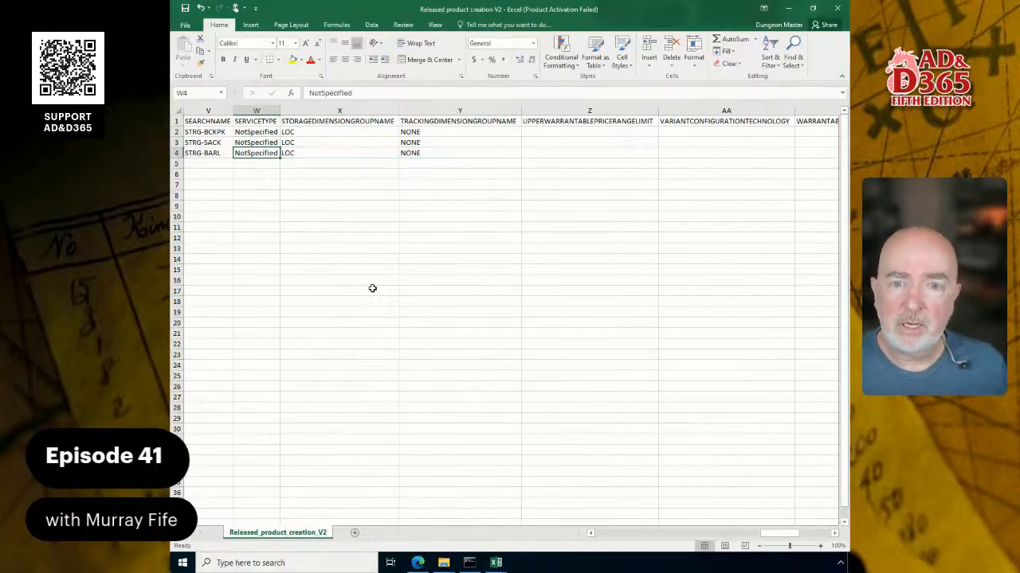
pyautogui.press('Left')
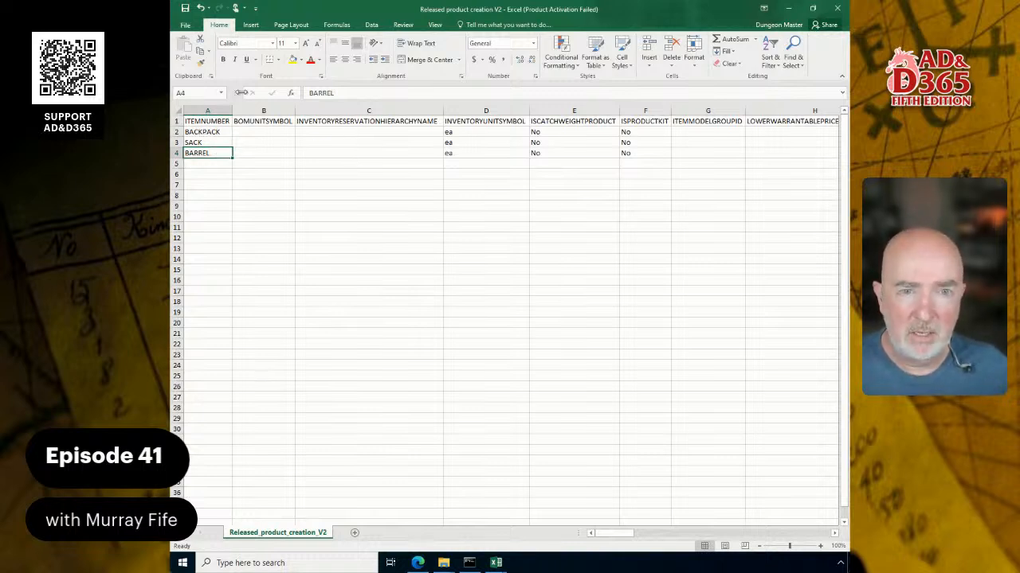
# - Close the Released product creation V2 workbook and the other open Released products V2 entity workbook
pyautogui.click(838, 10)
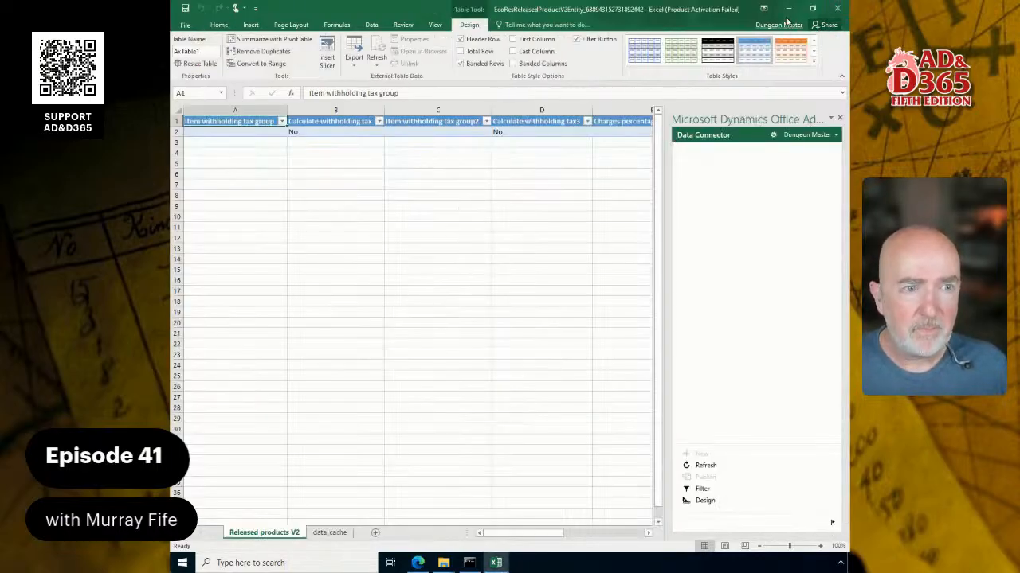
pyautogui.click(838, 10)
pyautogui.click(510, 305)
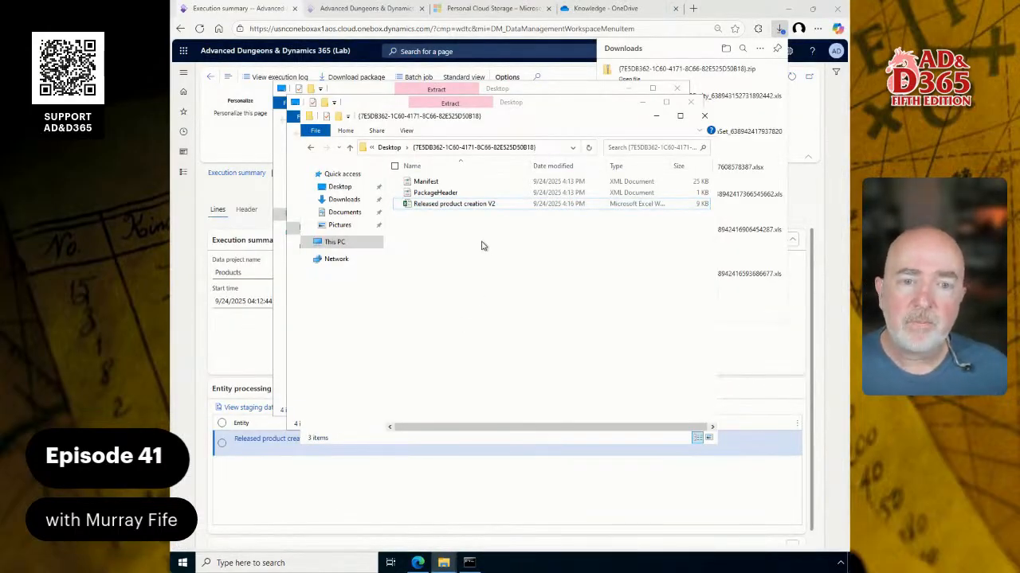
# - Compress Manifest, PackageHeader and Released product creation V2 together into a zip archive in the extracted package folder
pyautogui.moveTo(486, 248); pyautogui.dragTo(405, 183)
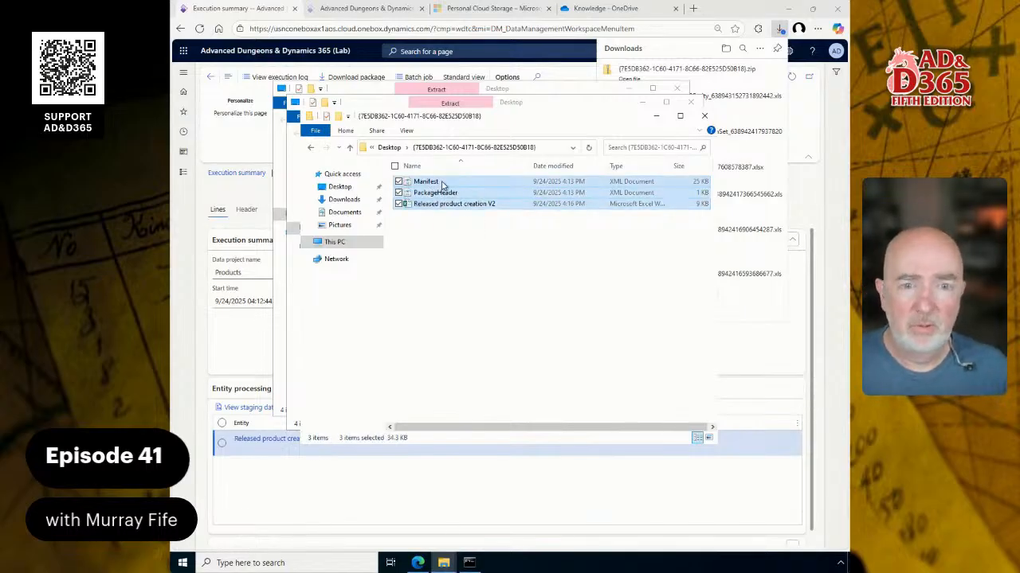
pyautogui.rightClick(439, 182)
pyautogui.moveTo(395, 222)
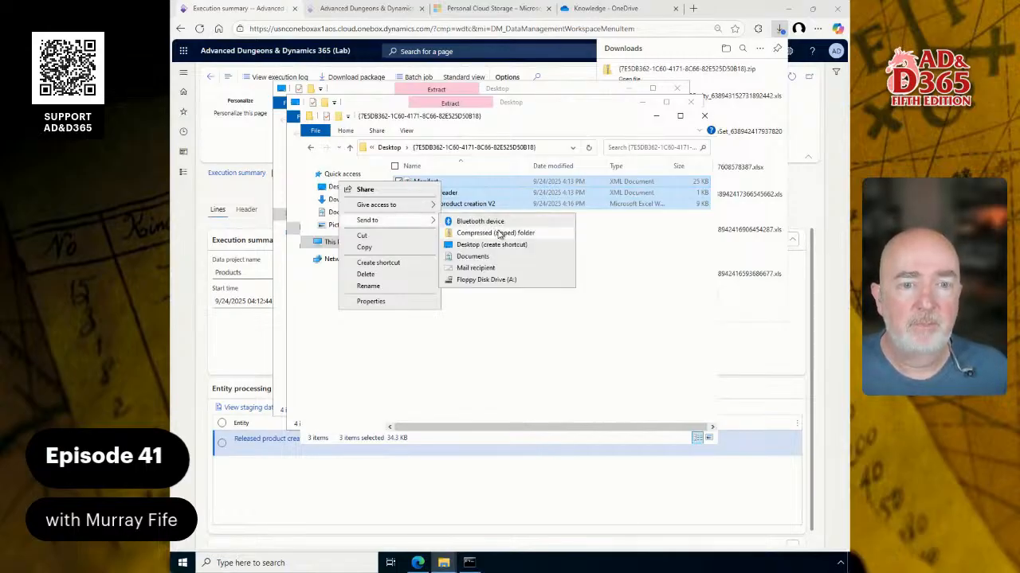
pyautogui.click(498, 233)
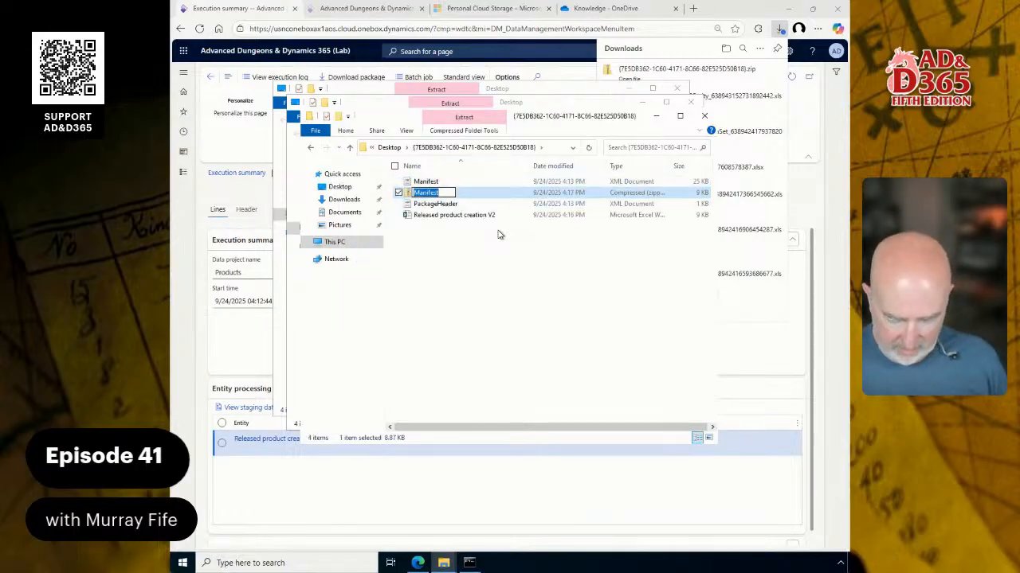
# - Name the new zip archive STRG-PRODS
pyautogui.write('C')
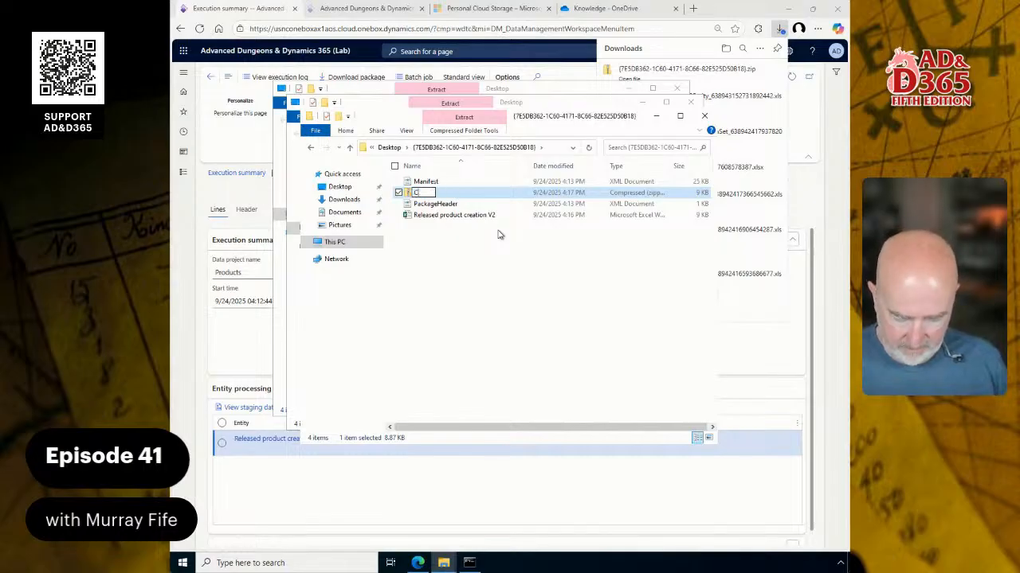
pyautogui.write('TORAGE')
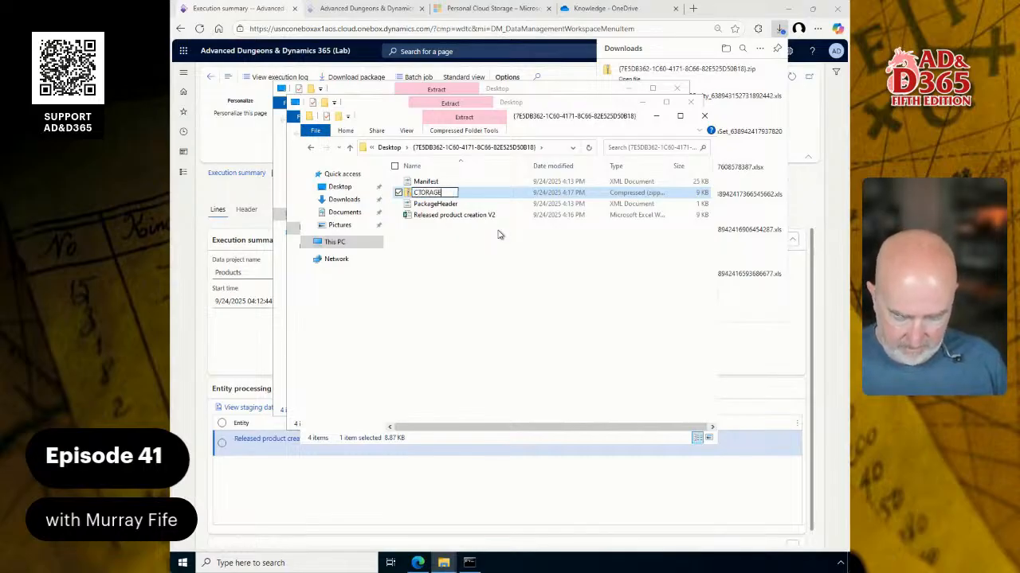
pyautogui.press('BackSpace')
pyautogui.press('BackSpace')
pyautogui.press('BackSpace')
pyautogui.press('BackSpace')
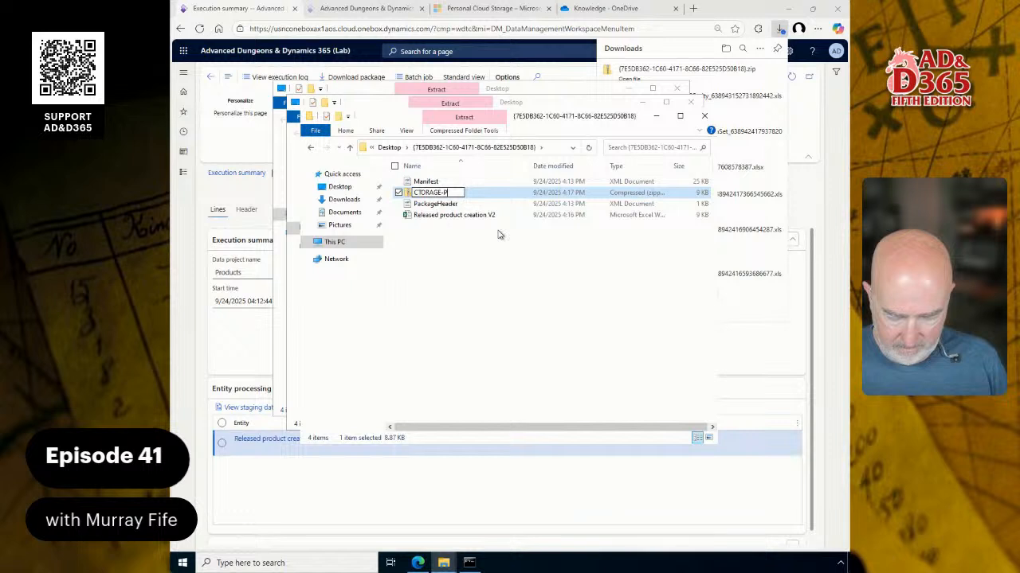
pyautogui.press('BackSpace')
pyautogui.press('BackSpace')
pyautogui.press('BackSpace')
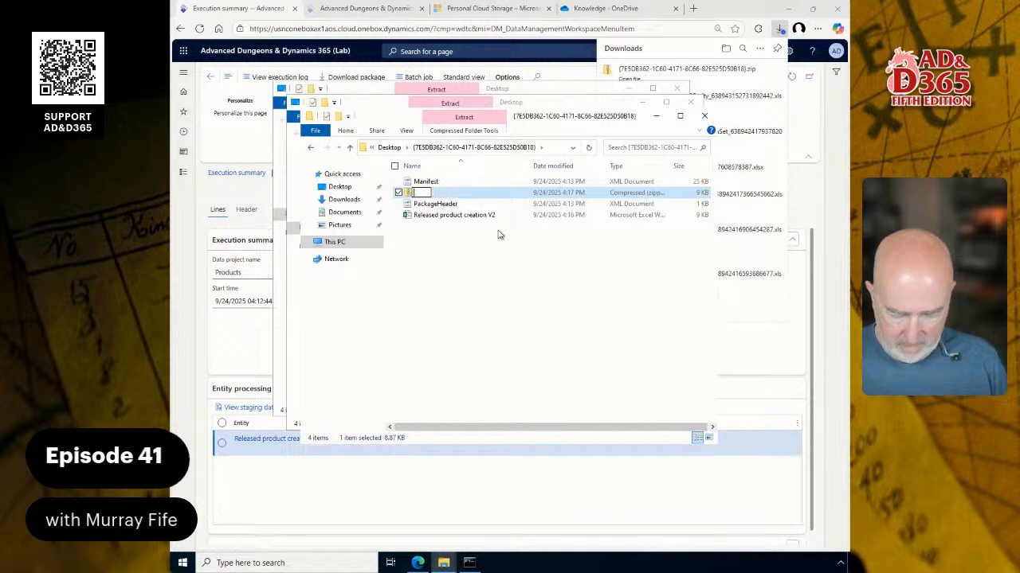
pyautogui.write('STRG-P')
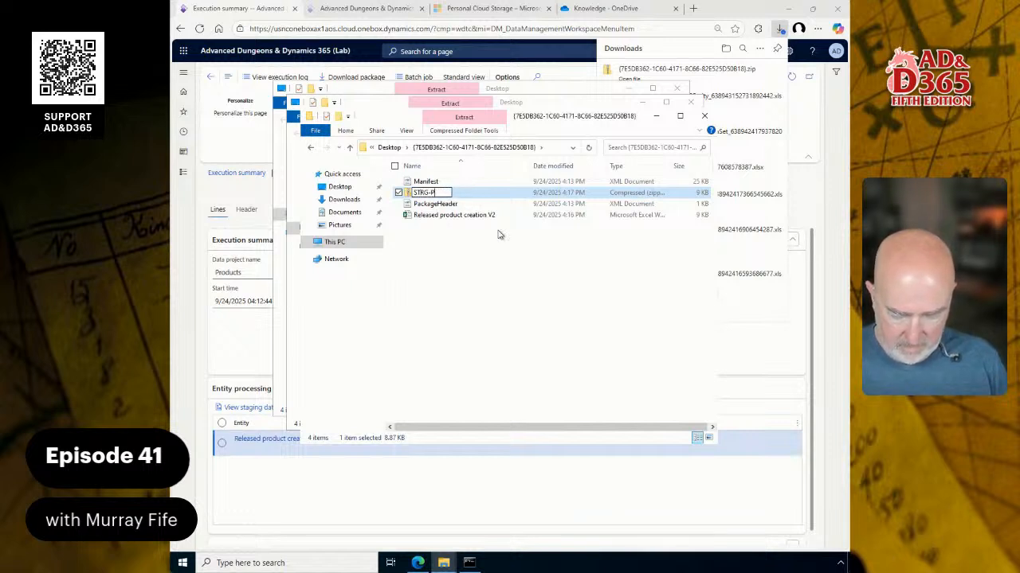
pyautogui.write('RODS')
pyautogui.press('Return')
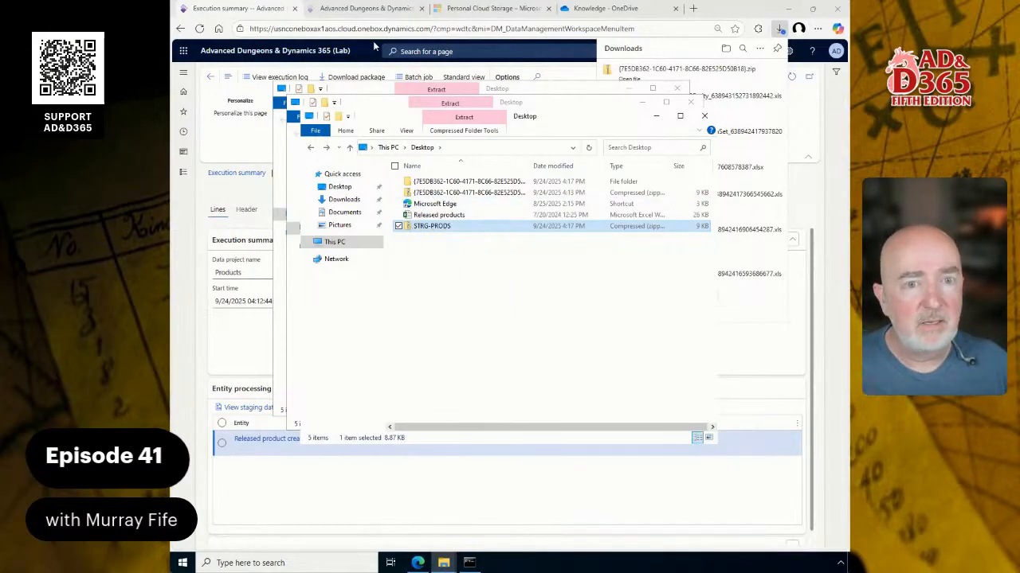
# - Return from the export execution summary to the Data management workspace and start a new import project
pyautogui.click(211, 187)
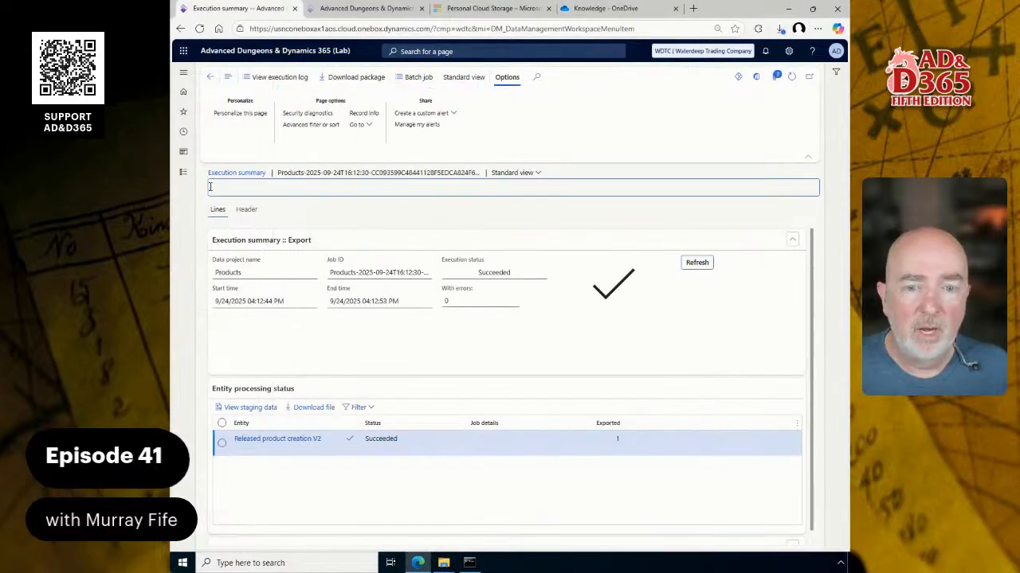
pyautogui.click(207, 77)
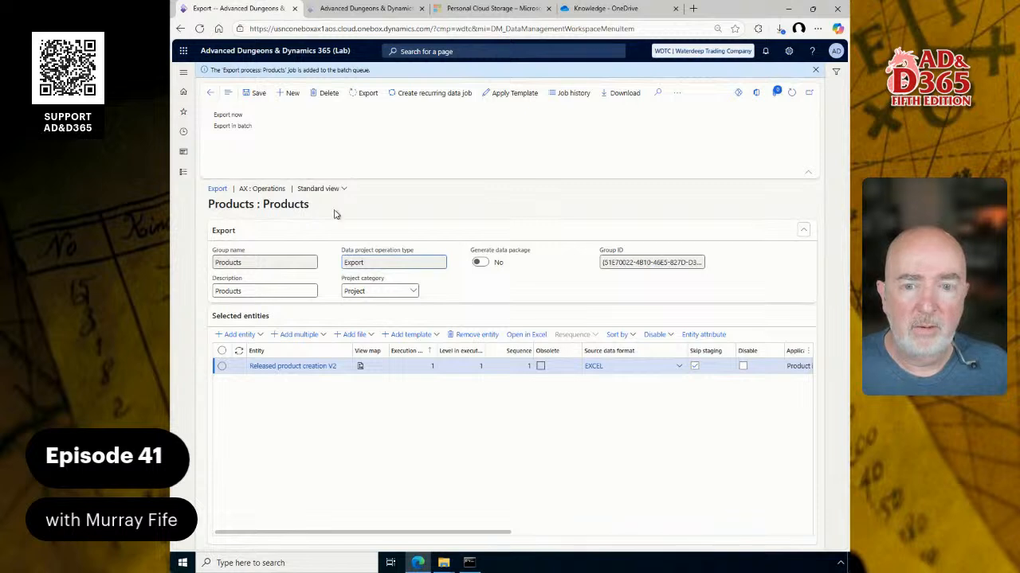
pyautogui.click(211, 92)
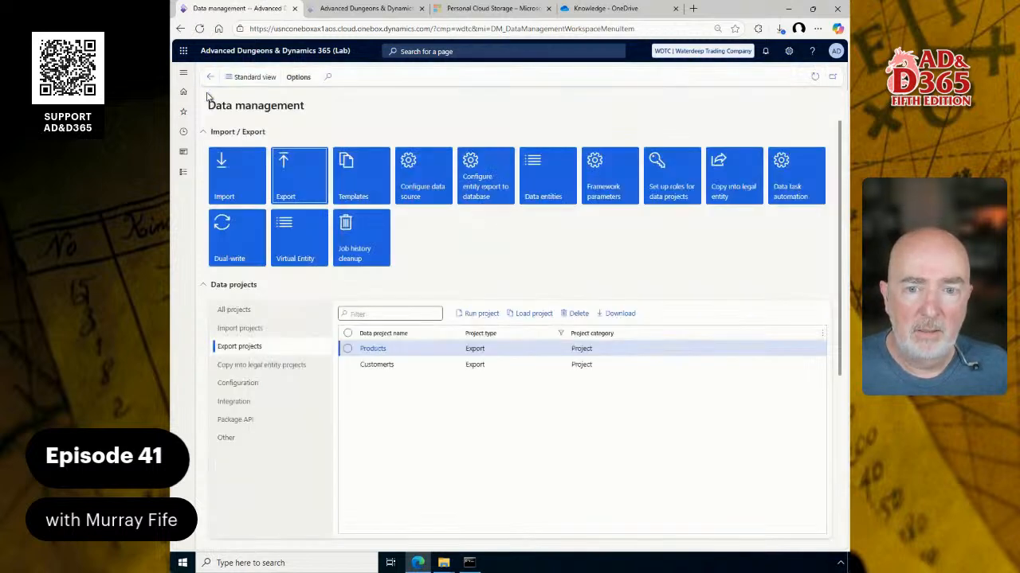
pyautogui.click(242, 329)
pyautogui.click(249, 185)
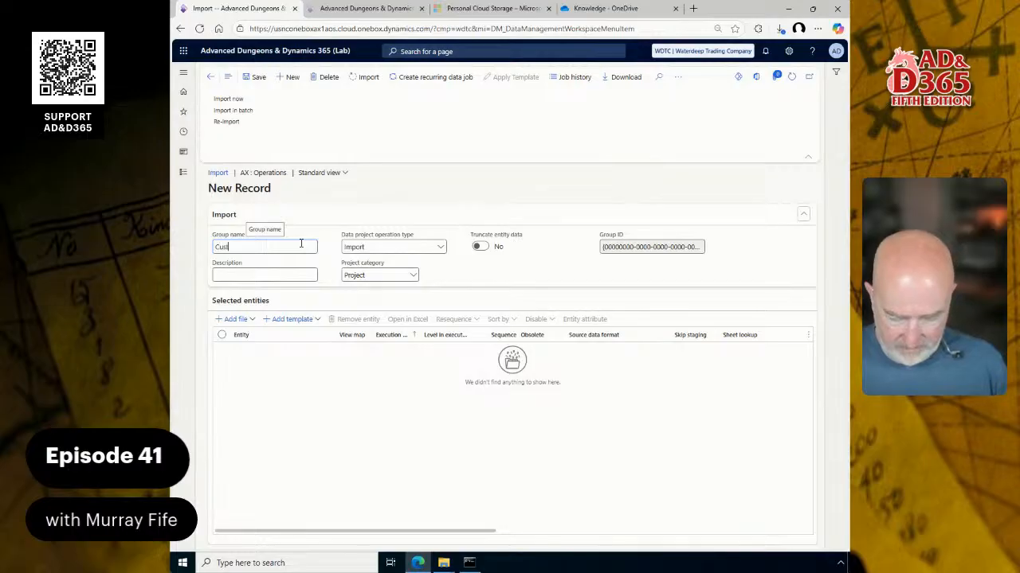
# - Set both the group name and the description of the new import project to Product Import
pyautogui.press('BackSpace')
pyautogui.press('BackSpace')
pyautogui.press('BackSpace')
pyautogui.press('BackSpace')
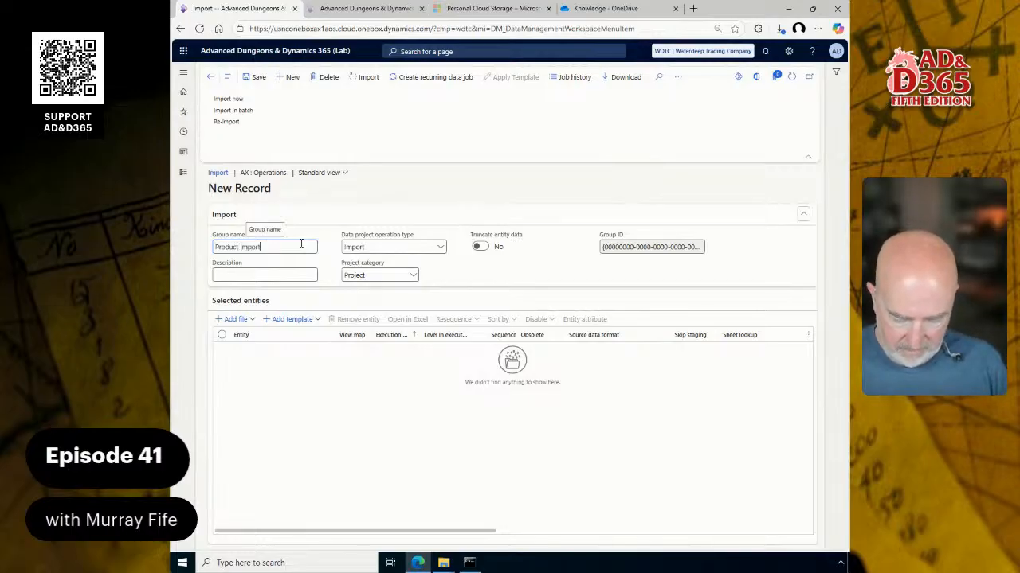
pyautogui.hotkey('ctrl', 'a')
pyautogui.hotkey('ctrl', 'c')
pyautogui.press('Tab')
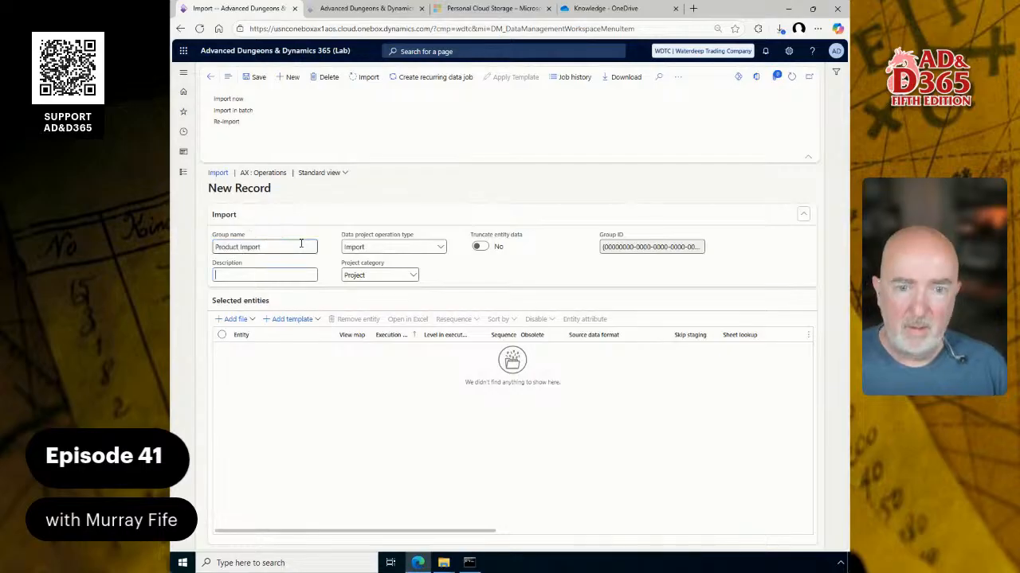
pyautogui.hotkey('ctrl', 'v')
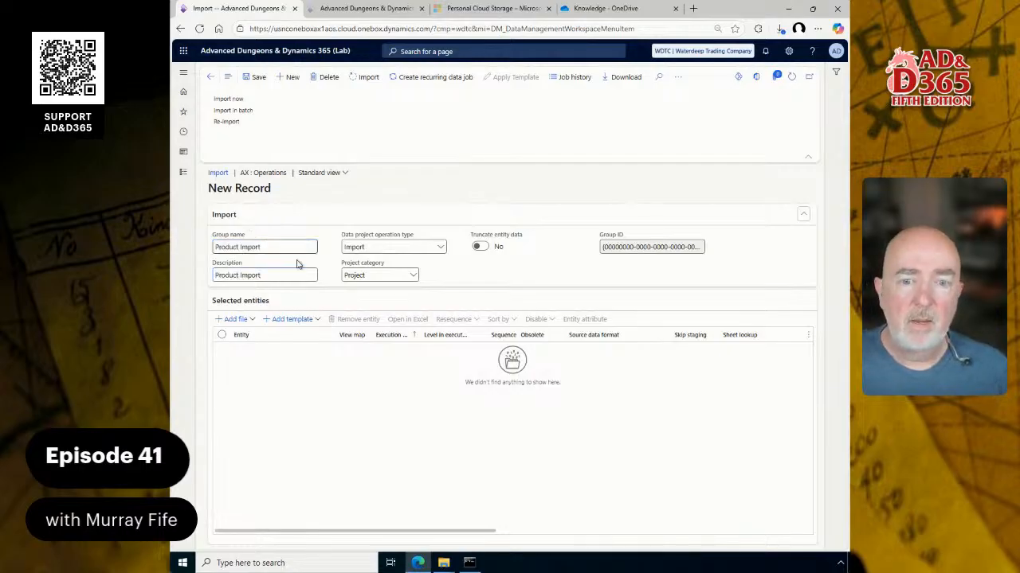
# - Upload the STRG-PRODS zip from the desktop in Package format to the Product Import project and close the file upload
pyautogui.click(256, 325)
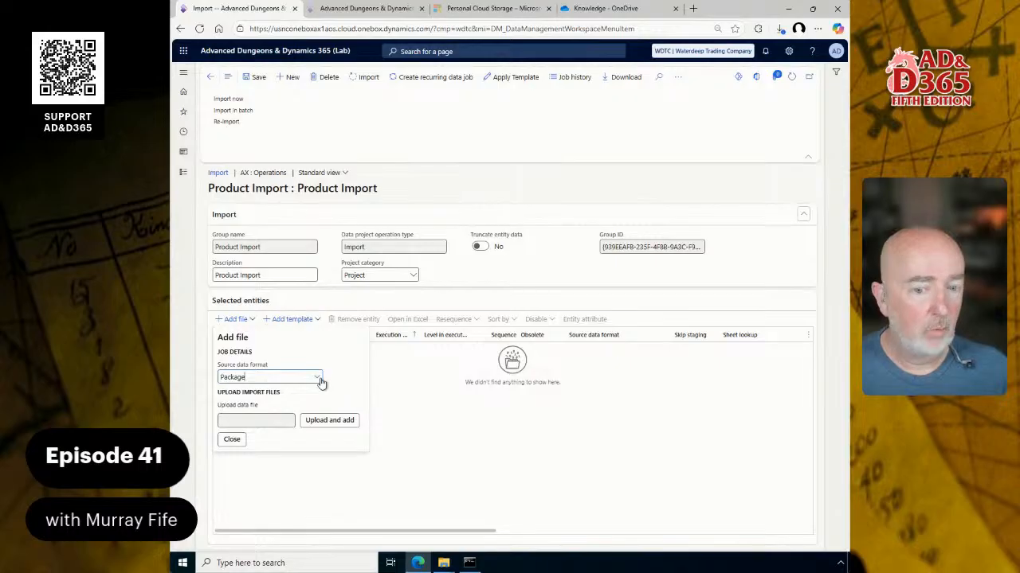
pyautogui.click(324, 431)
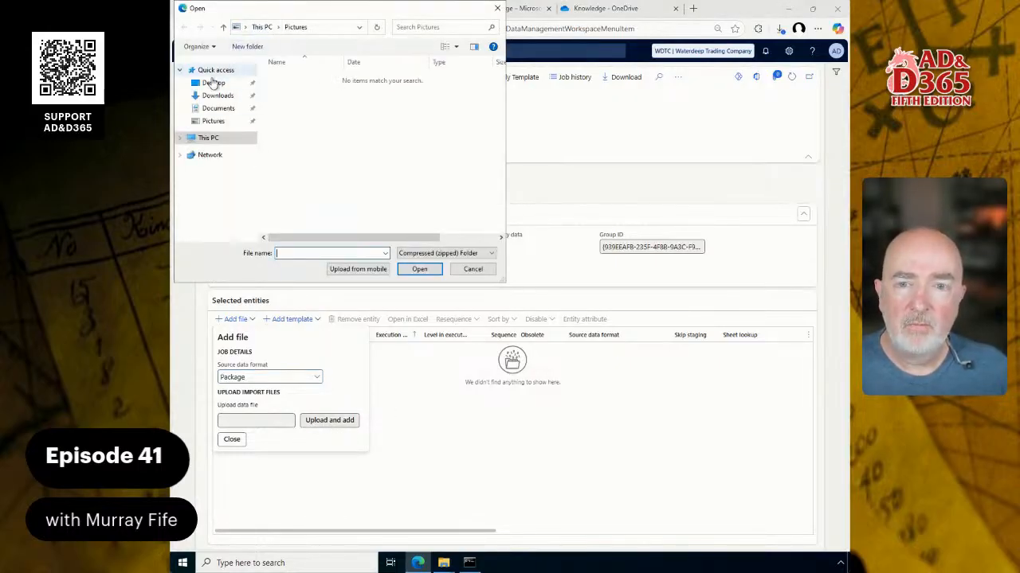
pyautogui.click(214, 83)
pyautogui.doubleClick(309, 101)
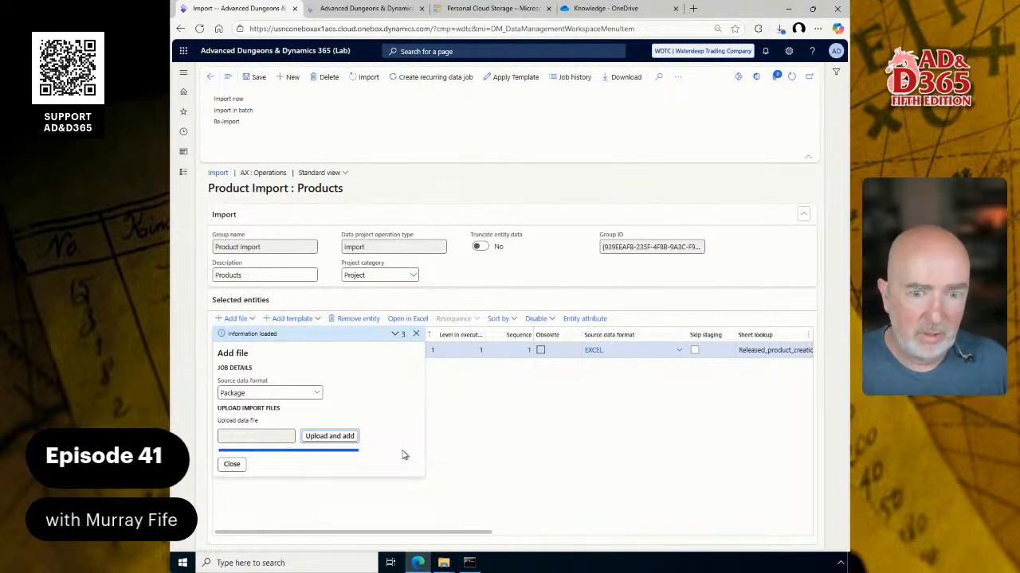
pyautogui.click(524, 432)
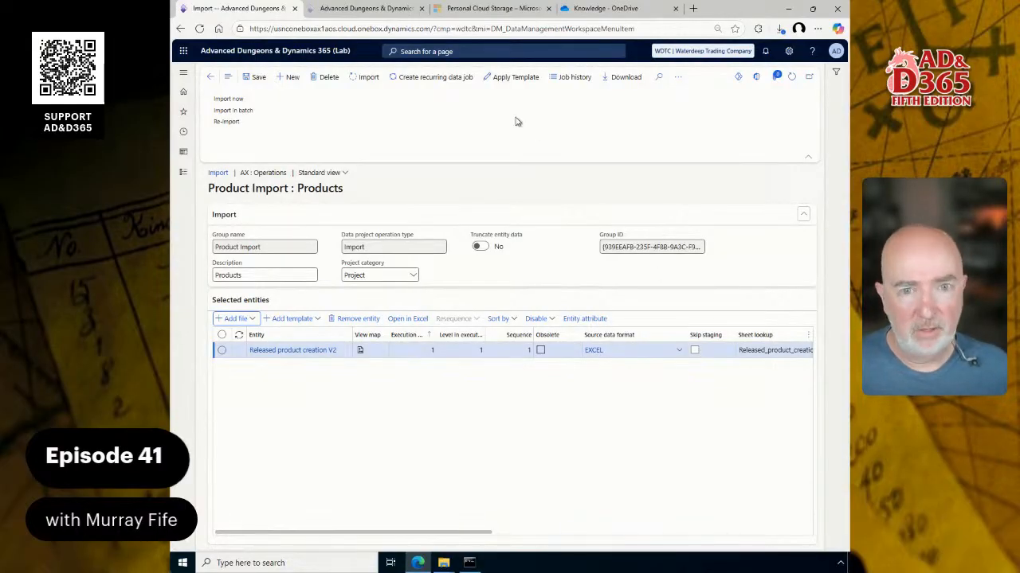
# - Run the Product Import project and refresh its execution summary until the job finishes
pyautogui.click(372, 80)
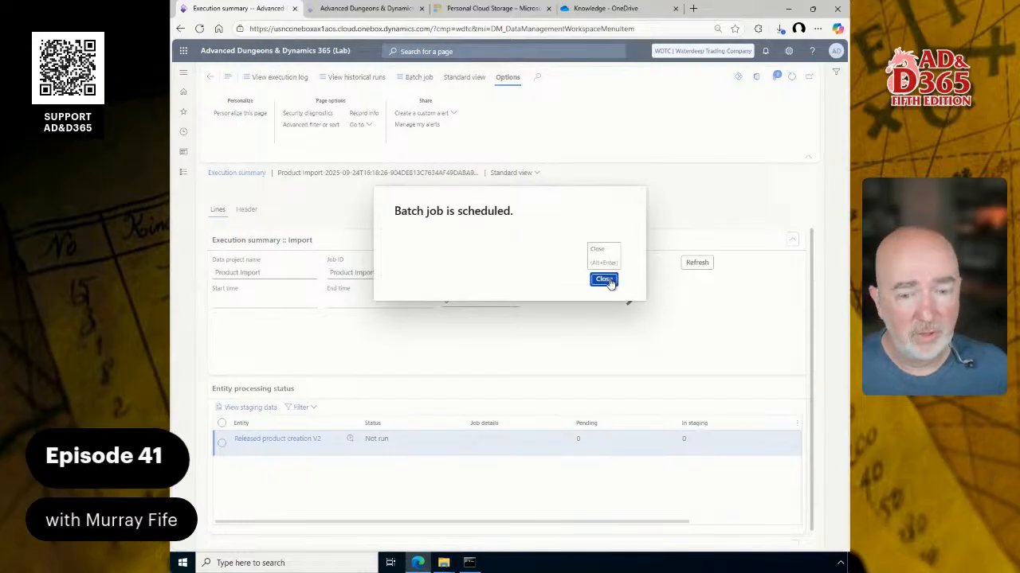
pyautogui.click(605, 280)
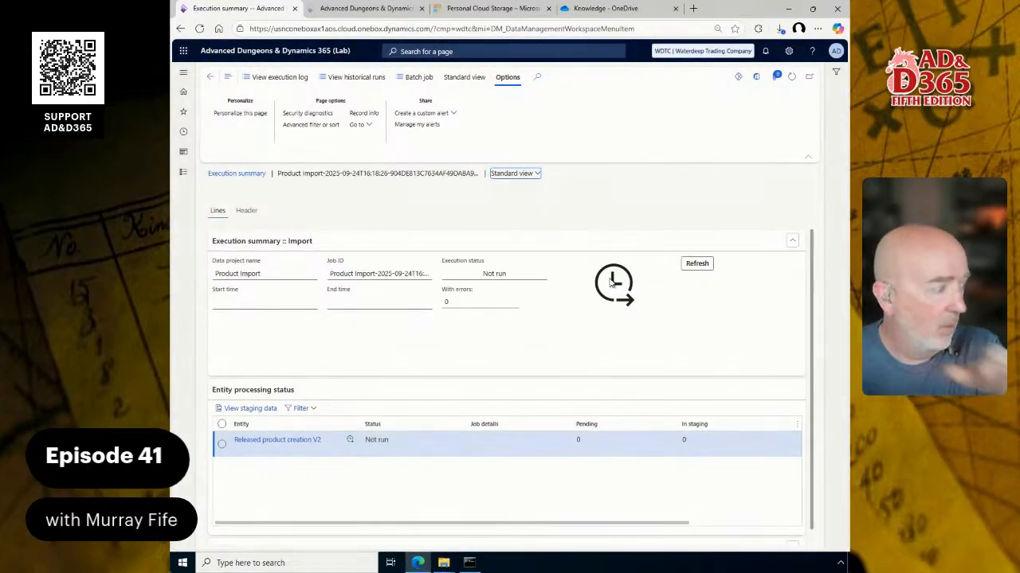
pyautogui.click(697, 263)
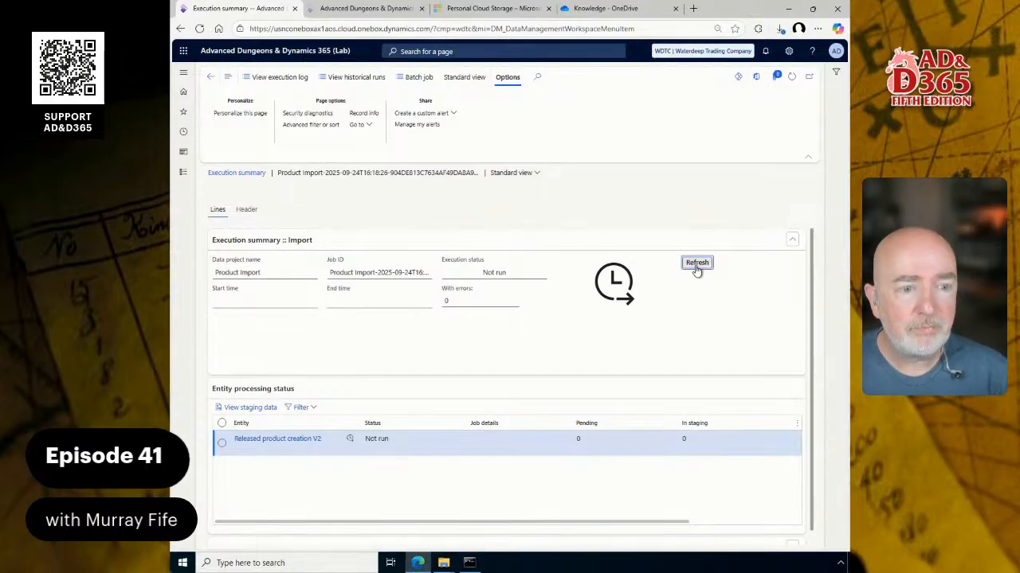
pyautogui.click(696, 267)
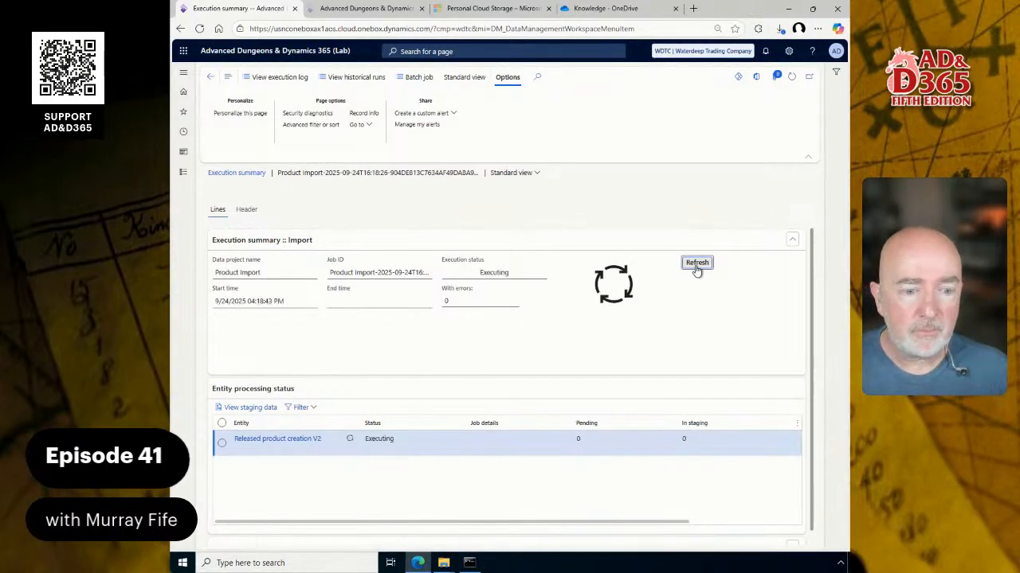
pyautogui.click(697, 268)
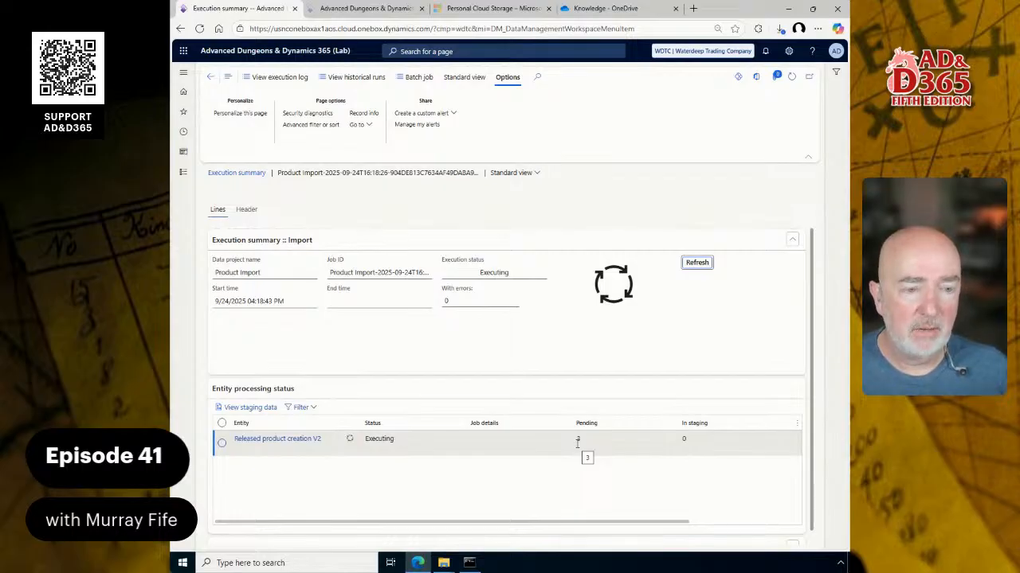
pyautogui.click(701, 269)
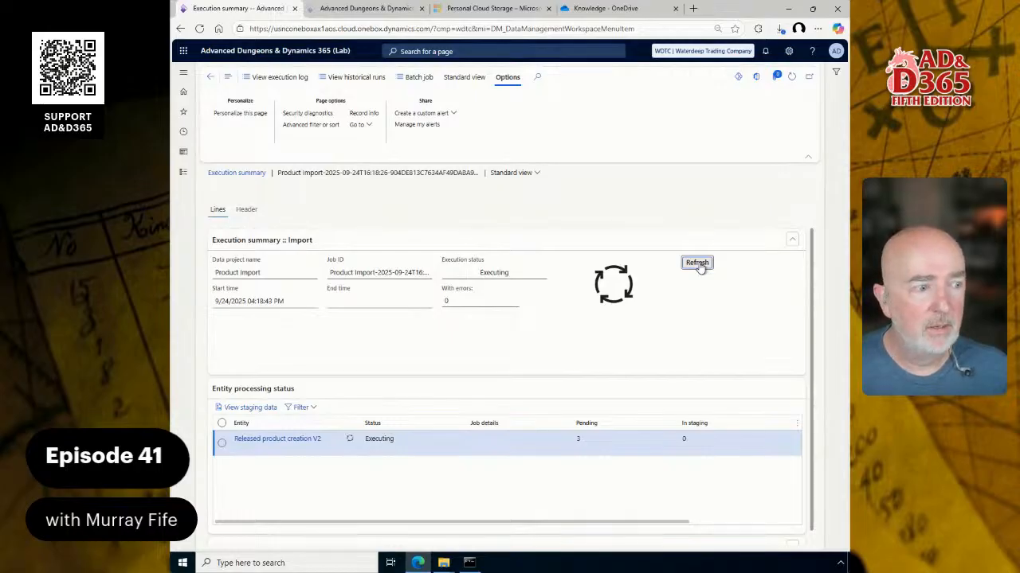
pyautogui.click(701, 268)
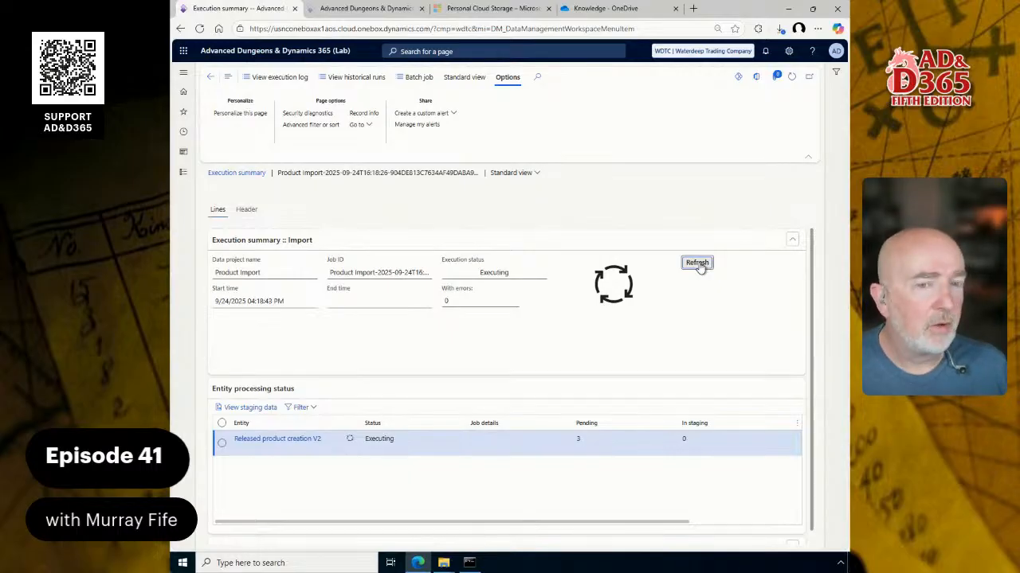
pyautogui.click(701, 269)
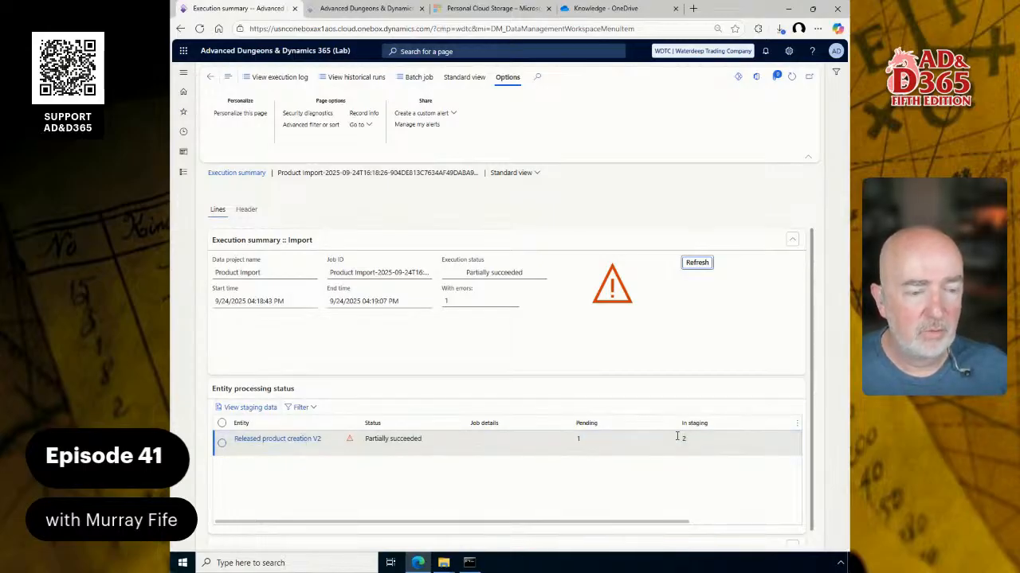
pyautogui.click(697, 263)
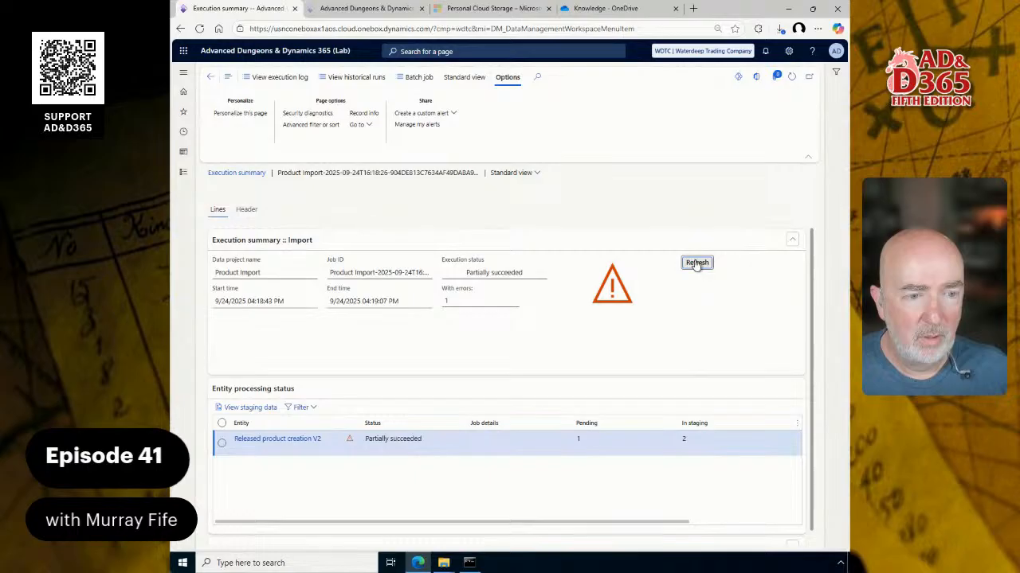
# - Check the created, updated and total record counts for the Released product creation V2 entity
pyautogui.moveTo(584, 522); pyautogui.dragTo(697, 523)
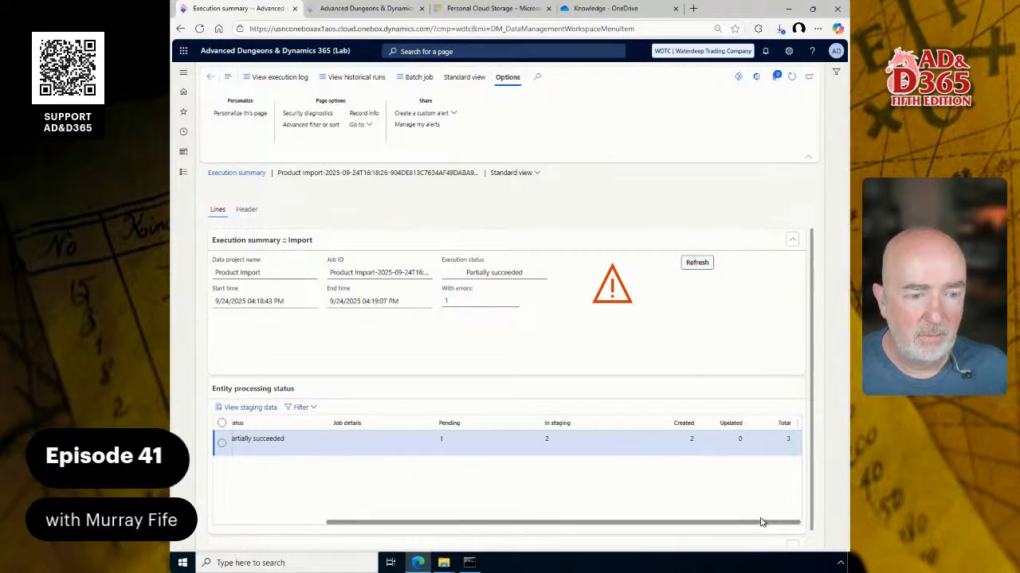
pyautogui.click(796, 447)
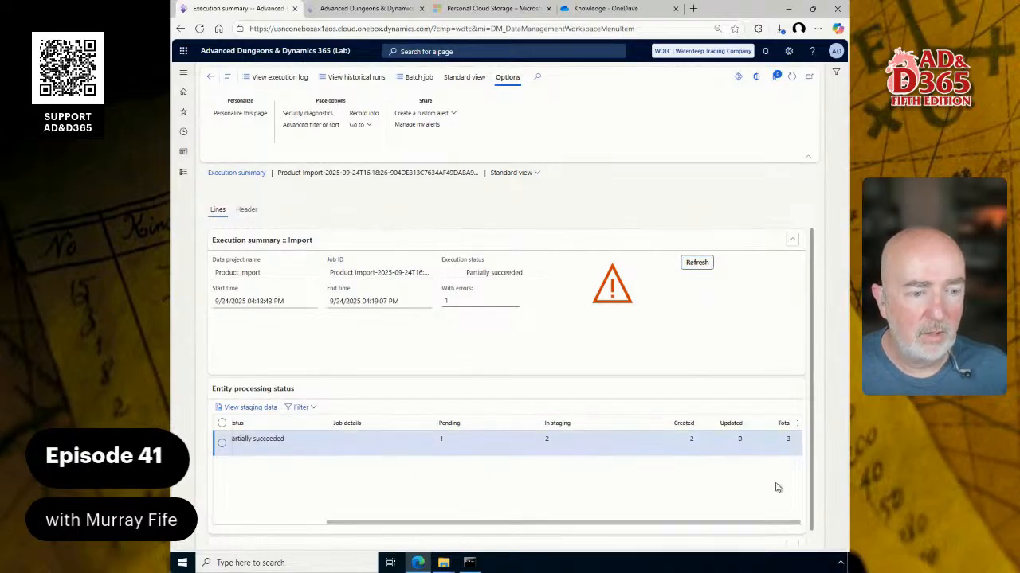
pyautogui.moveTo(767, 522); pyautogui.dragTo(314, 519)
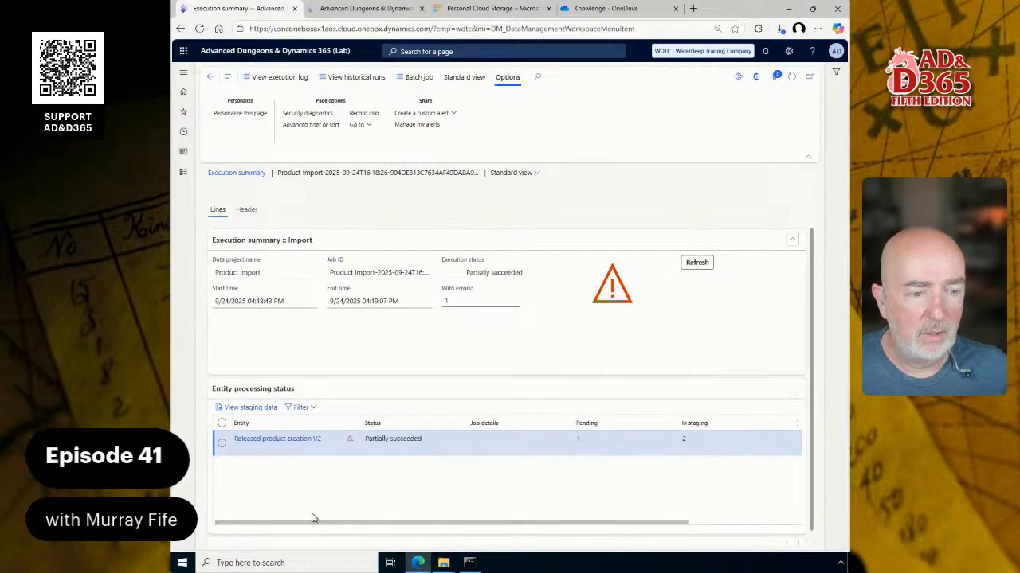
# - Open the staging data of Released product creation V2 and examine the error information for BACKPACK
pyautogui.click(238, 442)
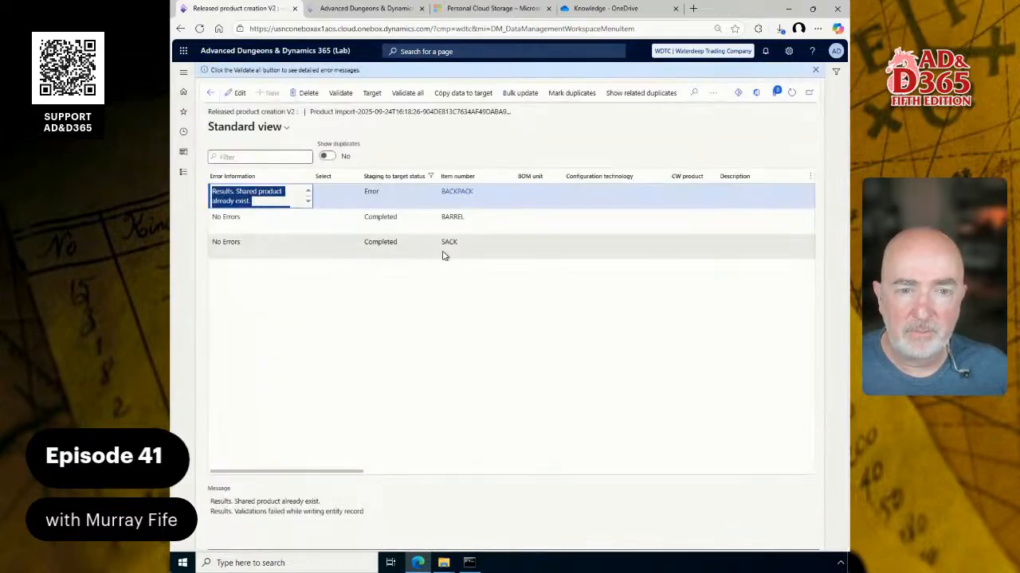
pyautogui.click(298, 201)
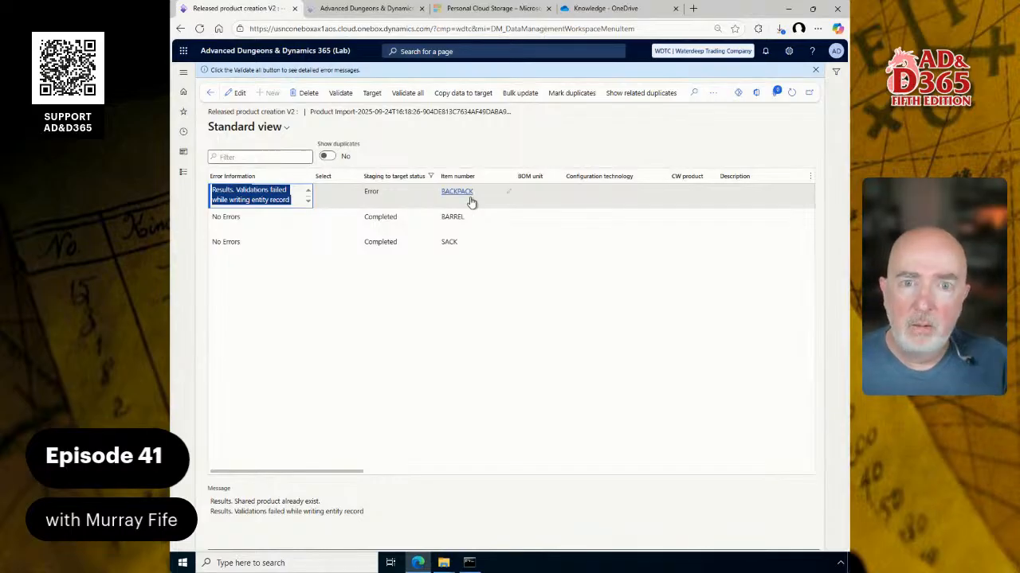
pyautogui.moveTo(471, 203)
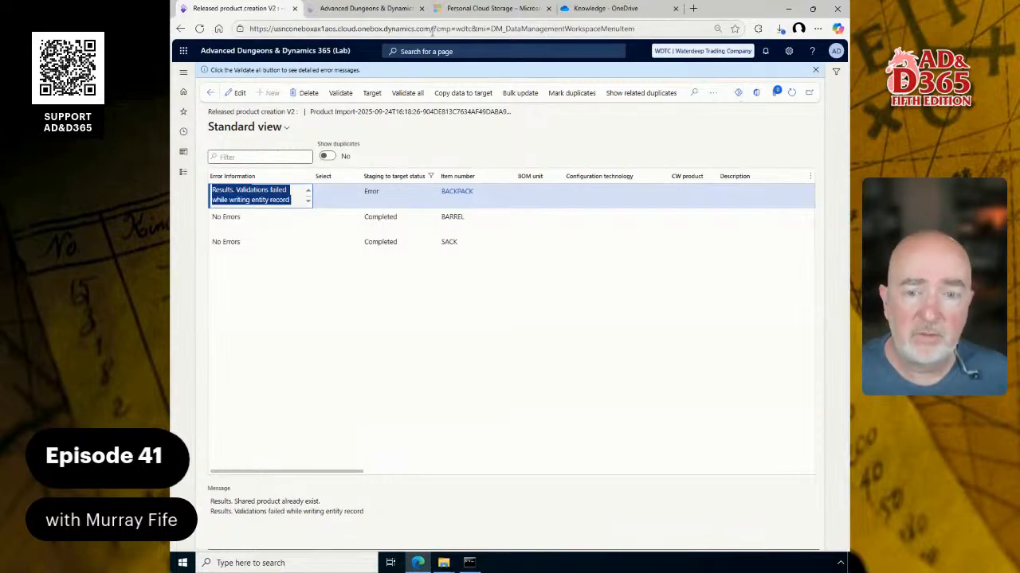
pyautogui.click(256, 337)
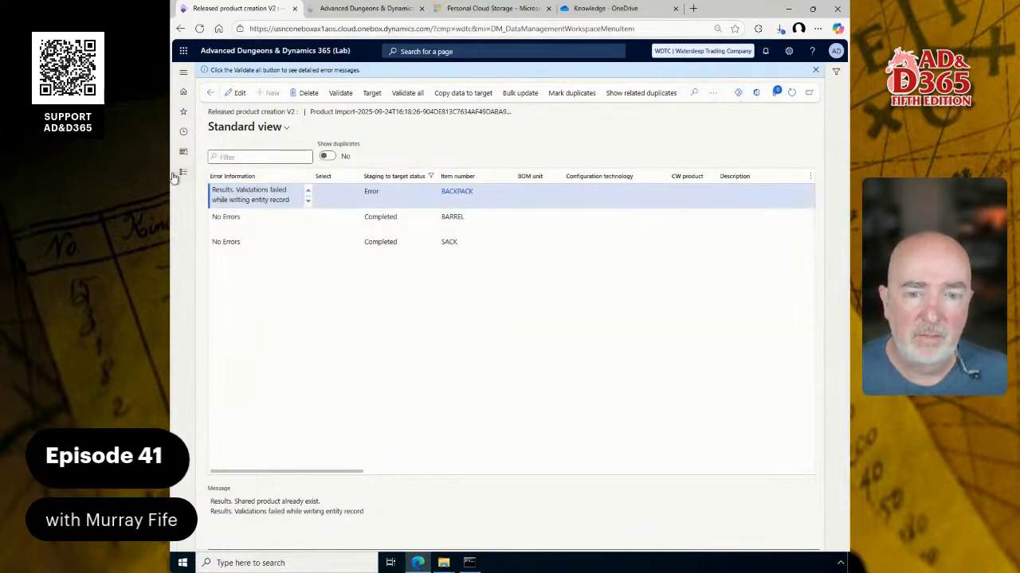
# - Open the Released product maintenance workspace and show its recently released products
pyautogui.click(182, 172)
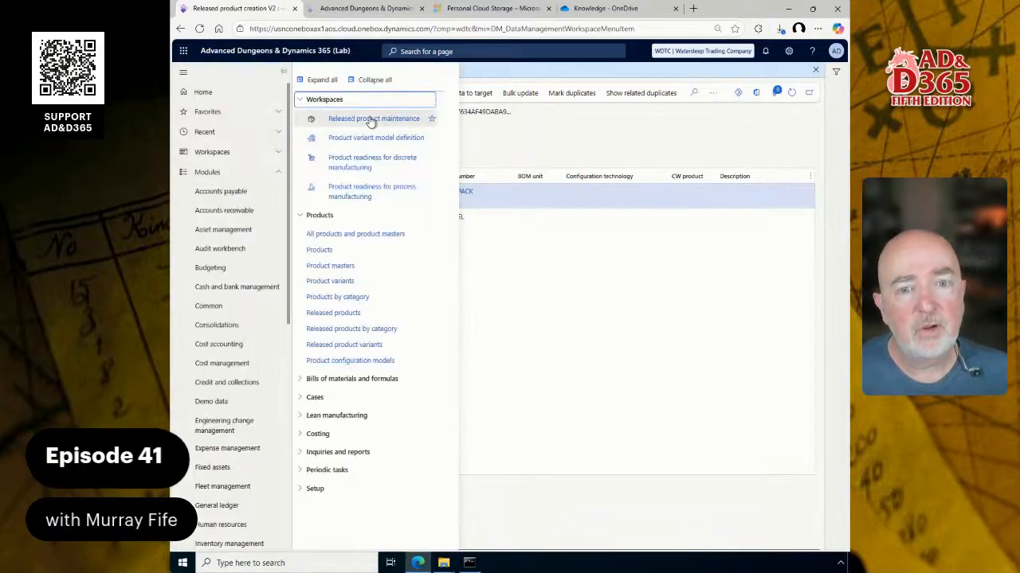
pyautogui.click(371, 120)
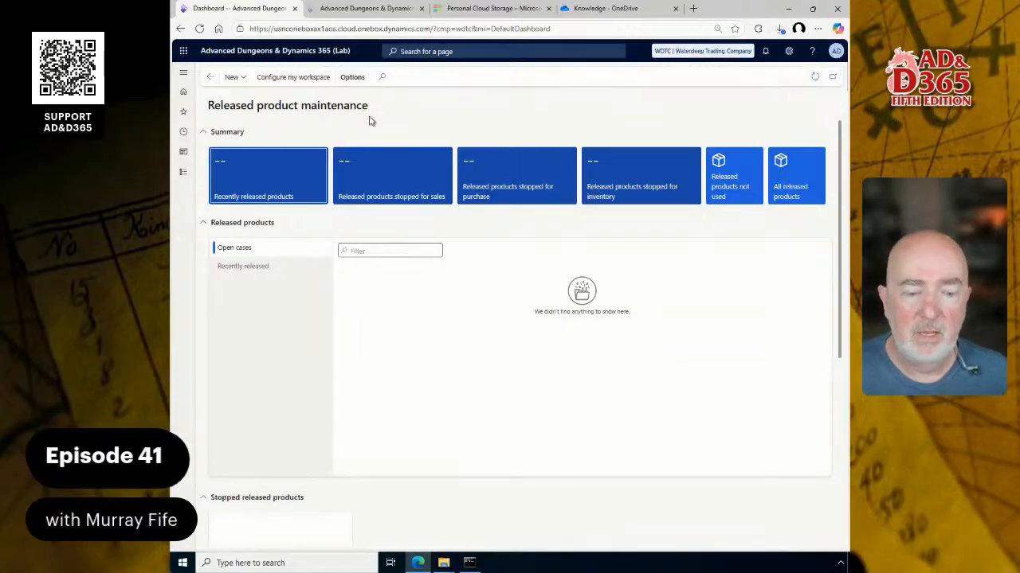
pyautogui.scroll(-3, 414, 390)
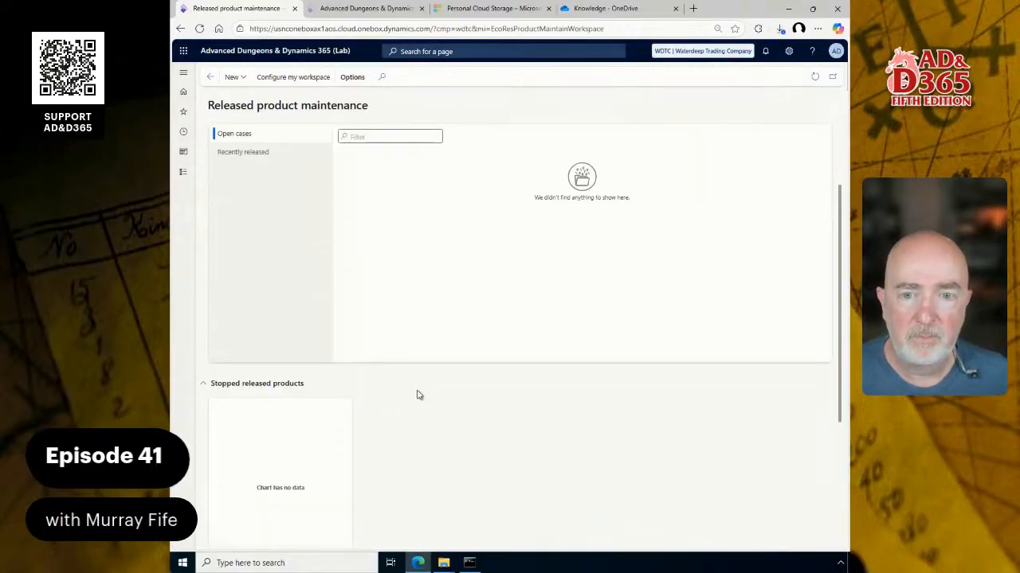
pyautogui.scroll(3, 417, 394)
pyautogui.click(244, 271)
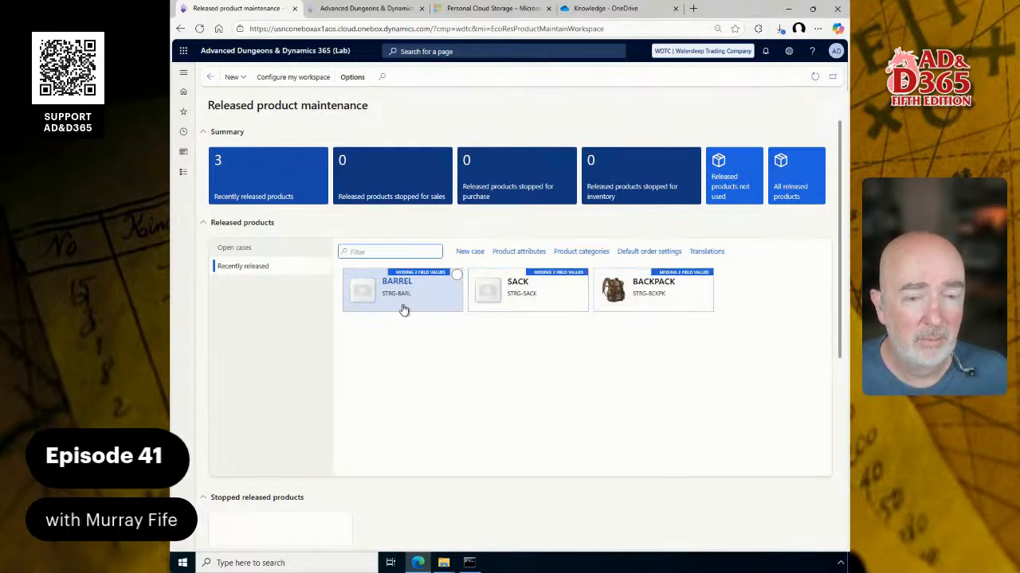
pyautogui.click(647, 294)
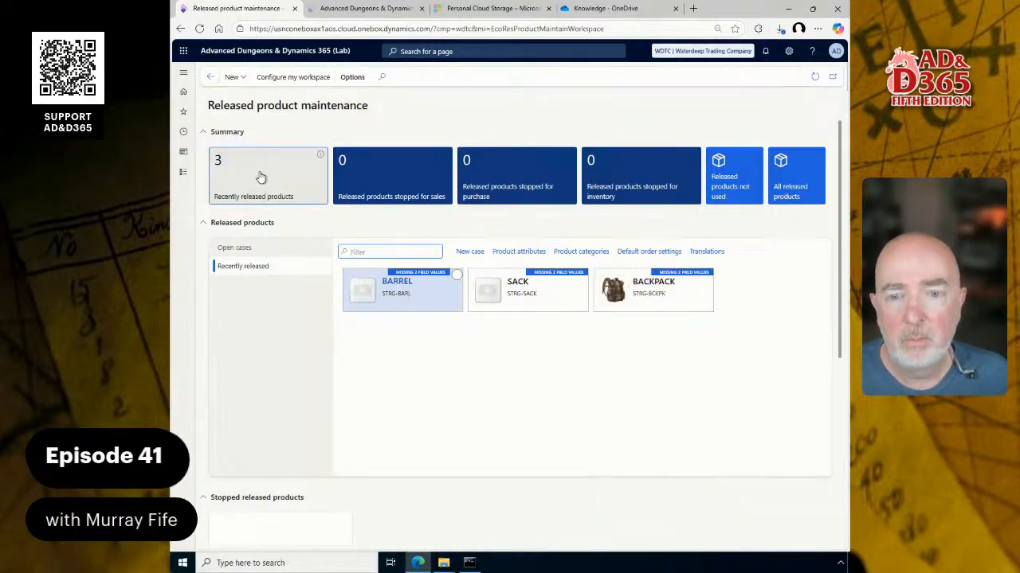
# - Open BARREL from the full list of recently released products and set its purchase price to 8.4 in edit mode
pyautogui.click(271, 191)
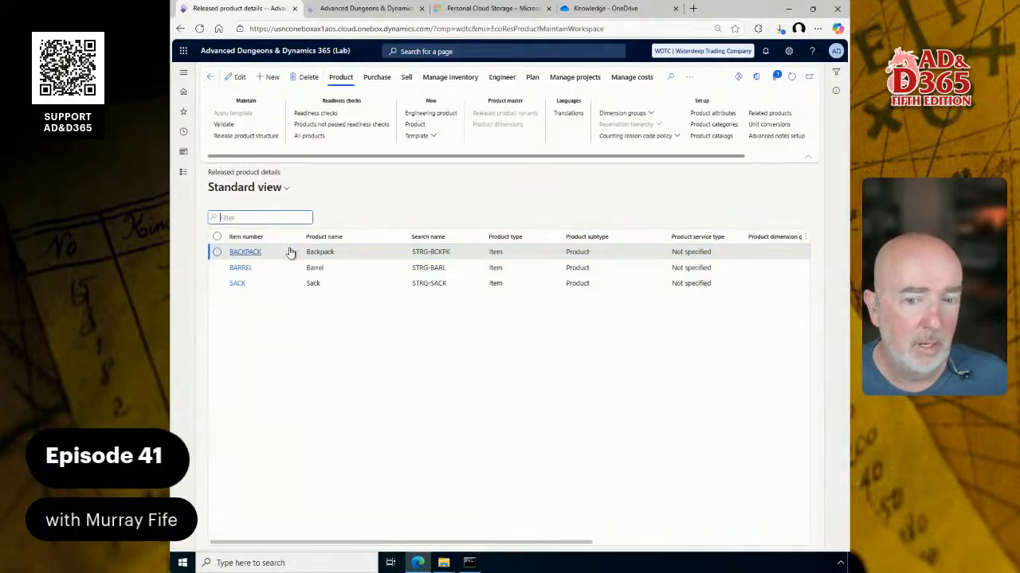
pyautogui.click(246, 273)
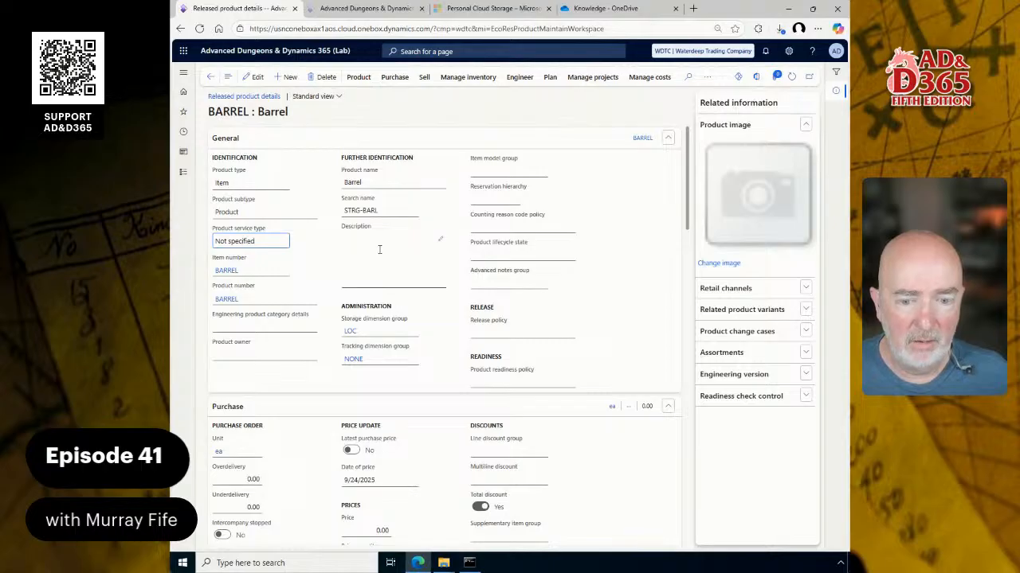
pyautogui.scroll(-5, 379, 250)
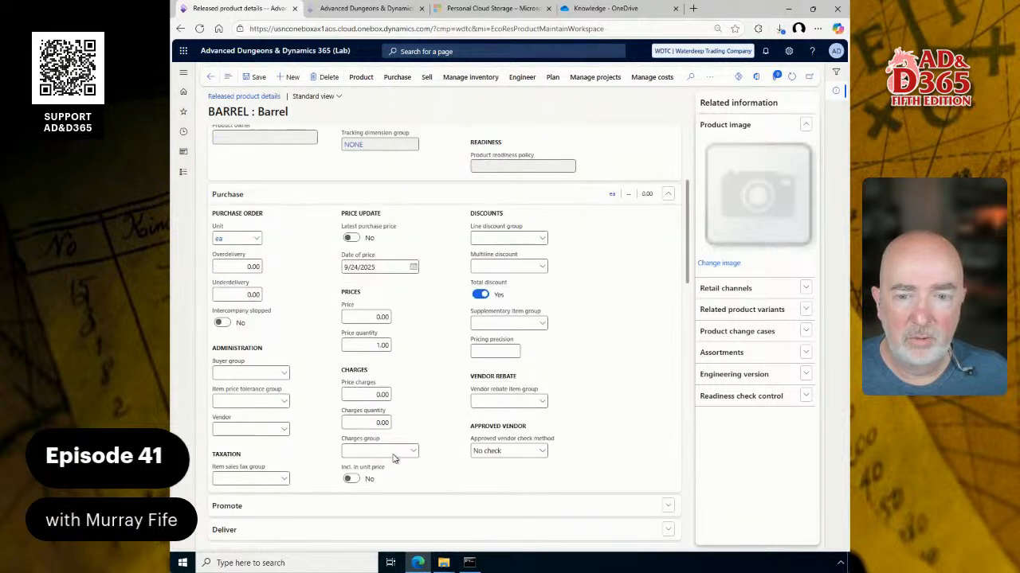
pyautogui.scroll(3, 394, 454)
pyautogui.scroll(-1, 397, 427)
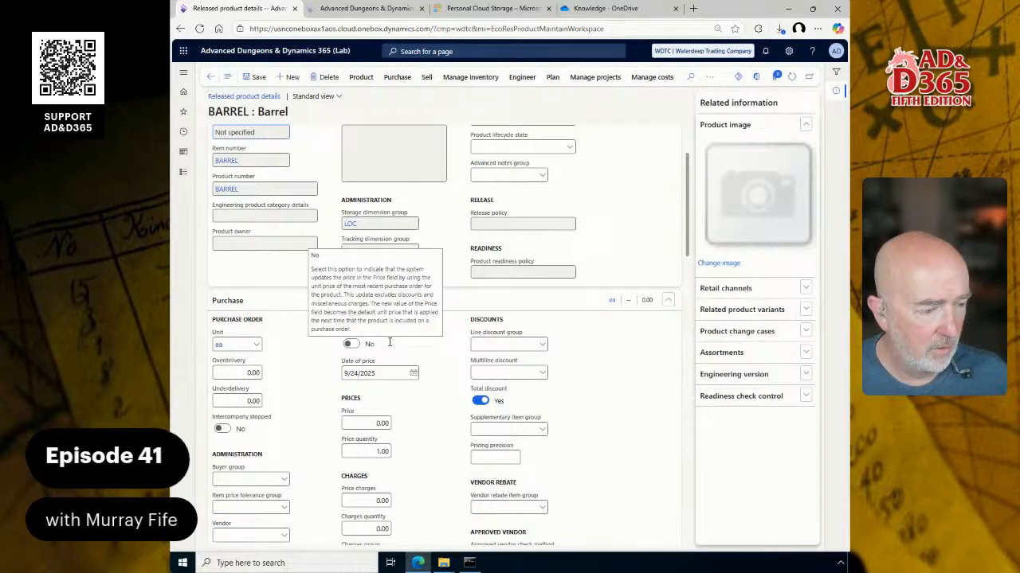
pyautogui.click(394, 427)
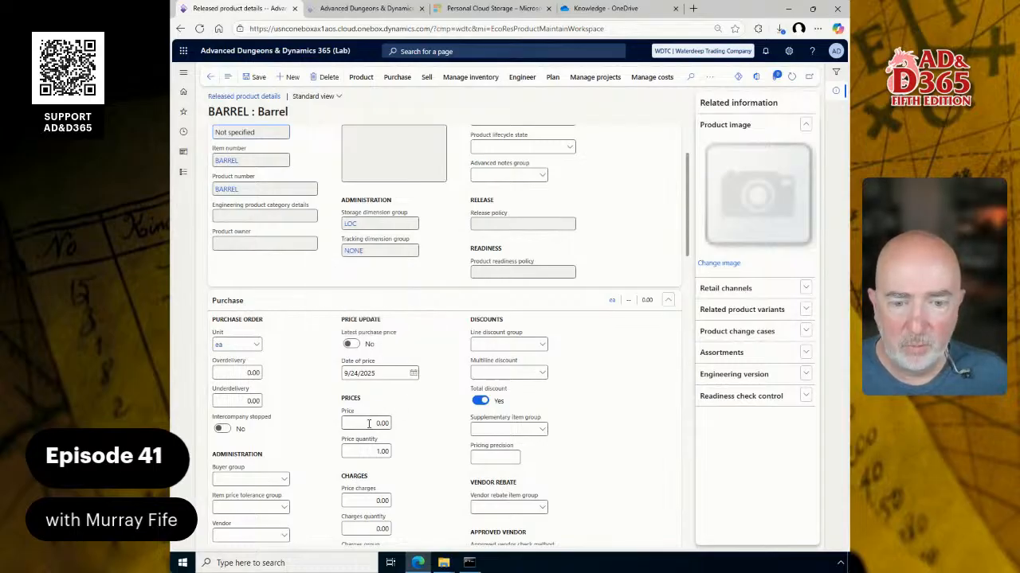
pyautogui.write('8.4')
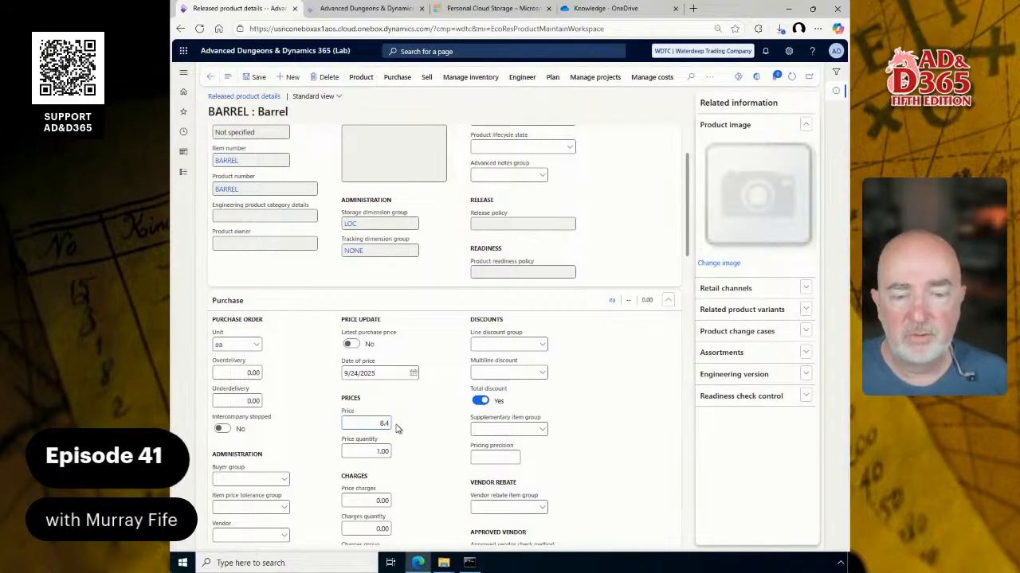
# - Set BARREL's base sales price to 12.6 in the Sell details
pyautogui.scroll(-1, 396, 429)
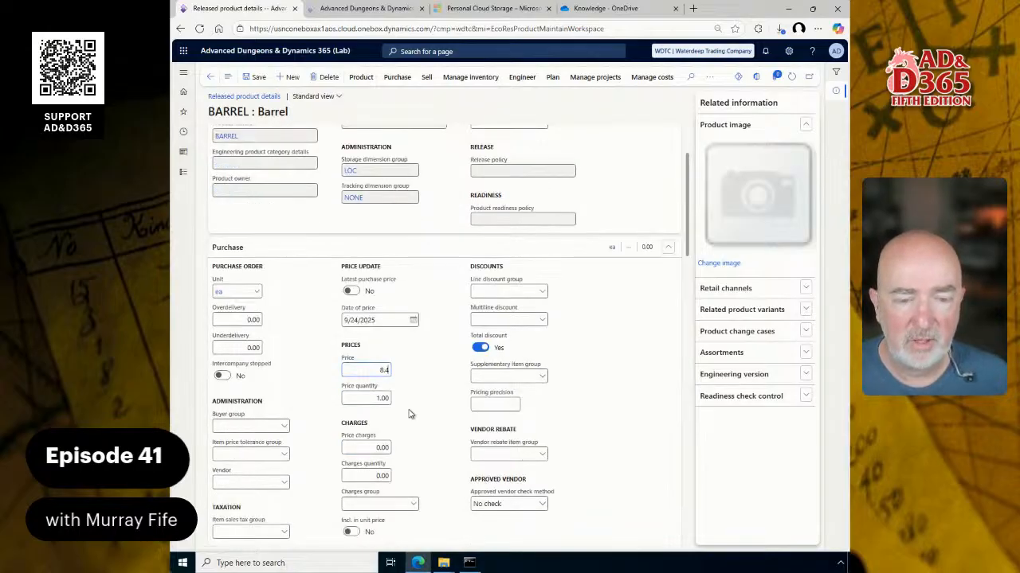
pyautogui.scroll(-2, 403, 386)
pyautogui.scroll(-5, 403, 386)
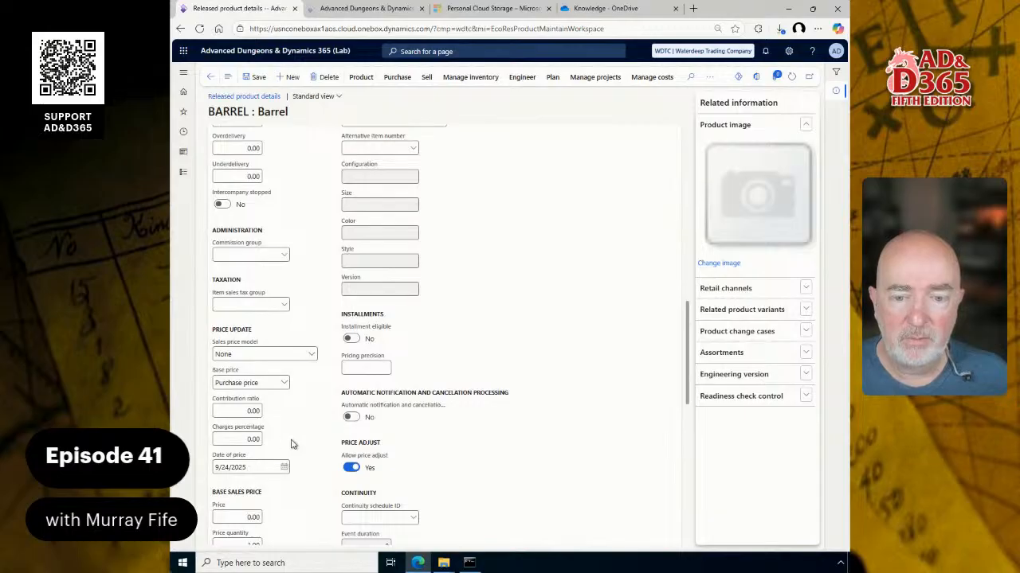
pyautogui.scroll(-1, 269, 425)
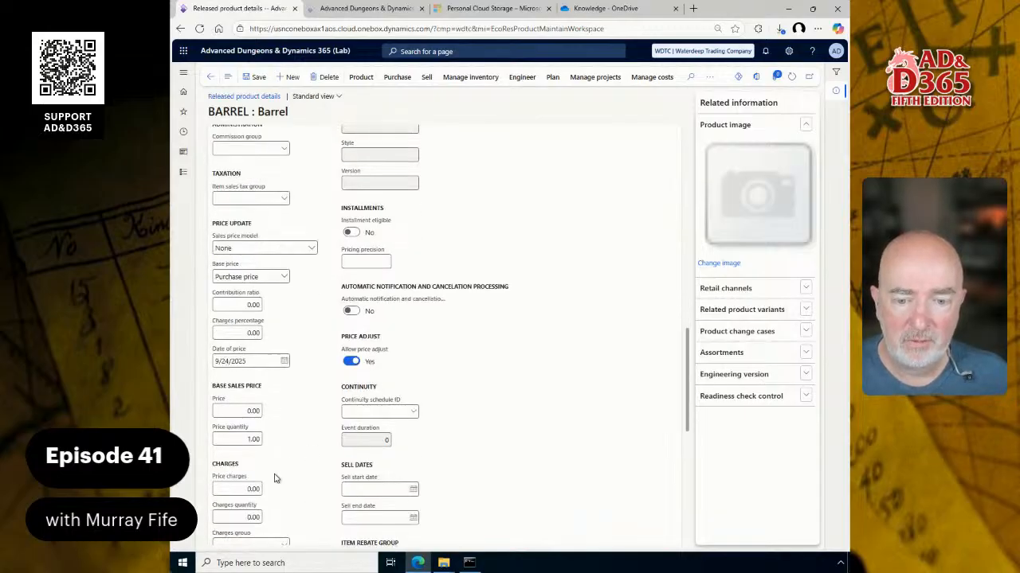
pyautogui.click(248, 411)
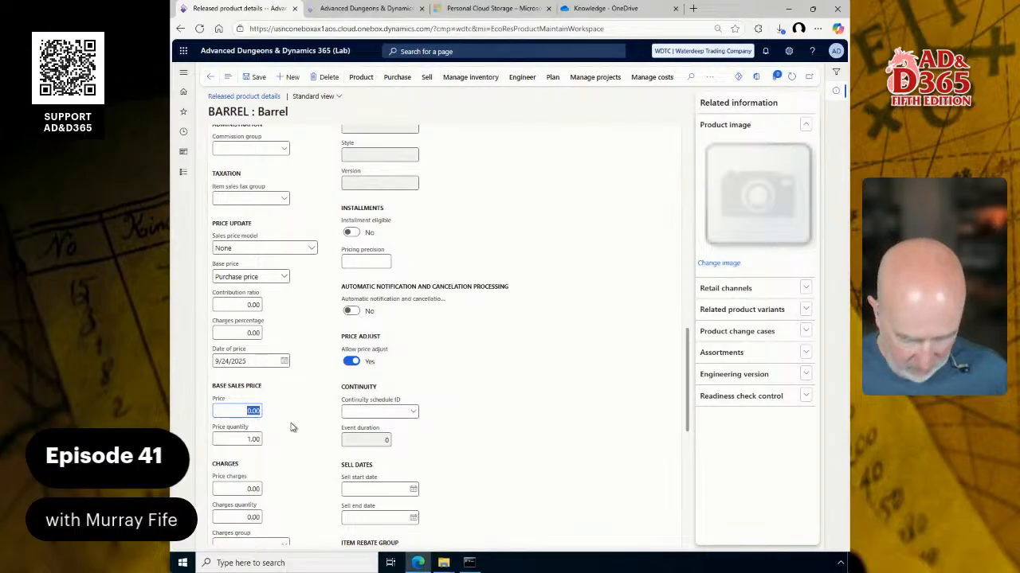
pyautogui.write('12.6')
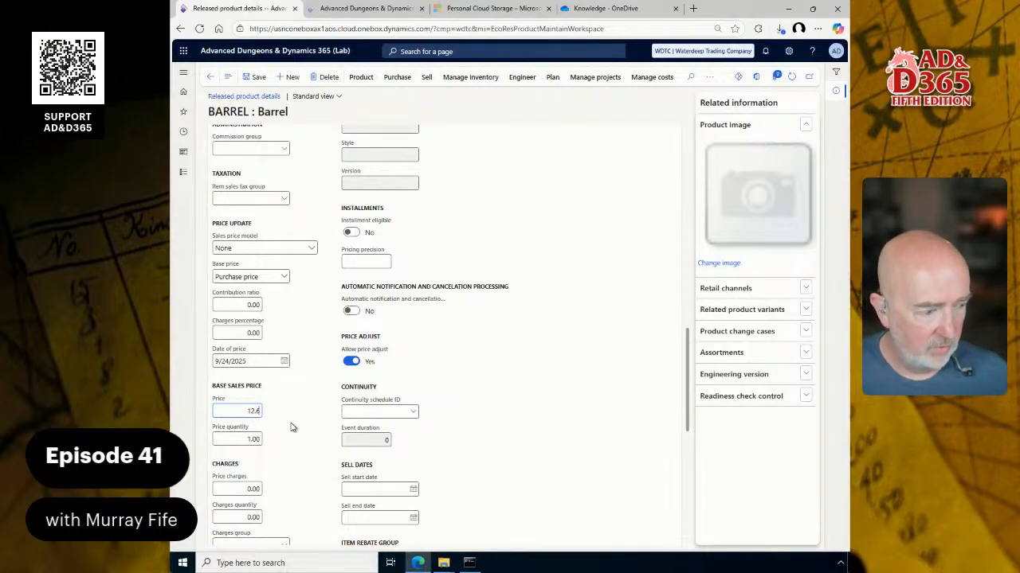
pyautogui.press('Tab')
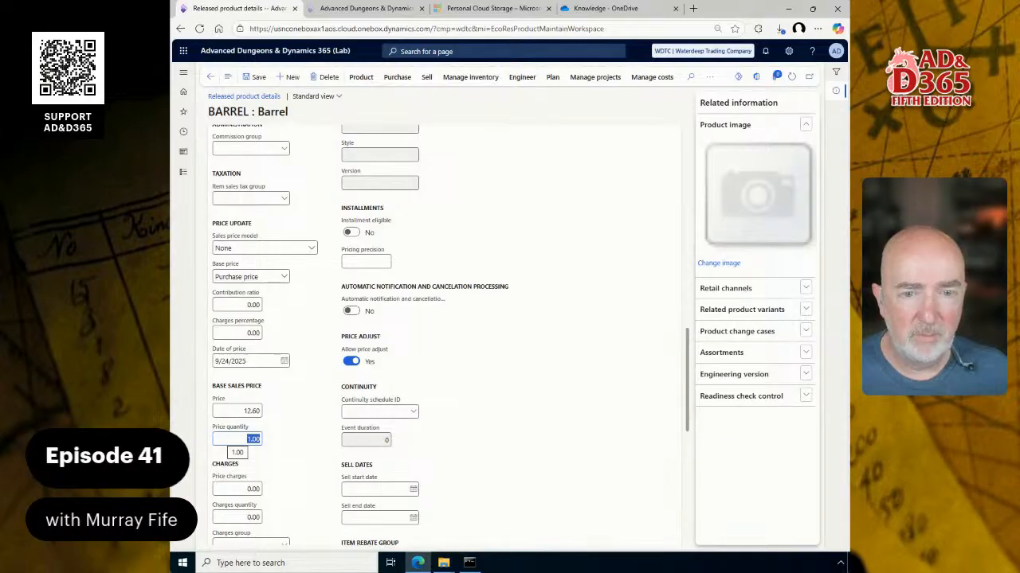
# - Upload the wooden barrel illustration from the Pictures folder as BARREL's product image
pyautogui.click(719, 263)
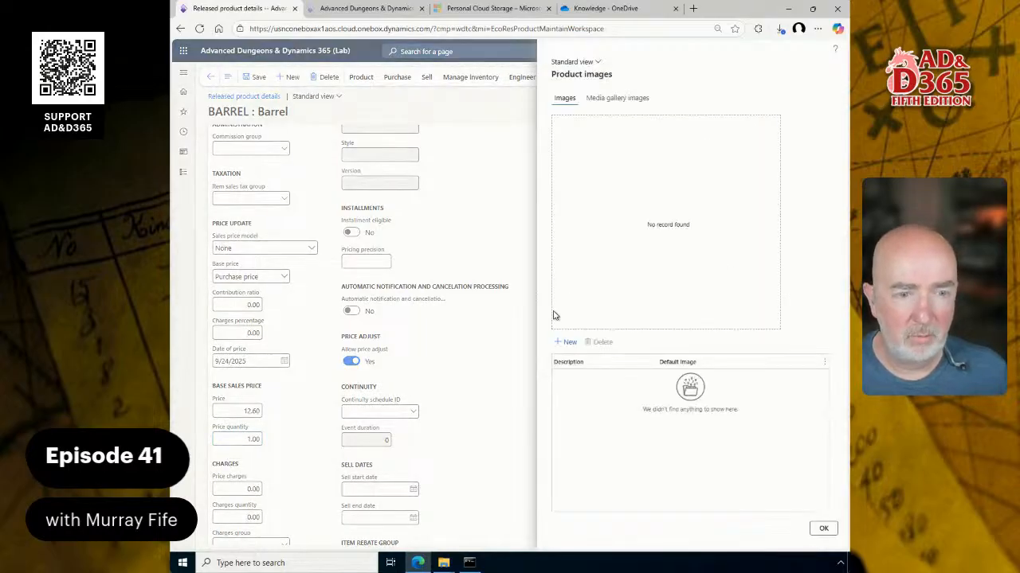
pyautogui.click(568, 343)
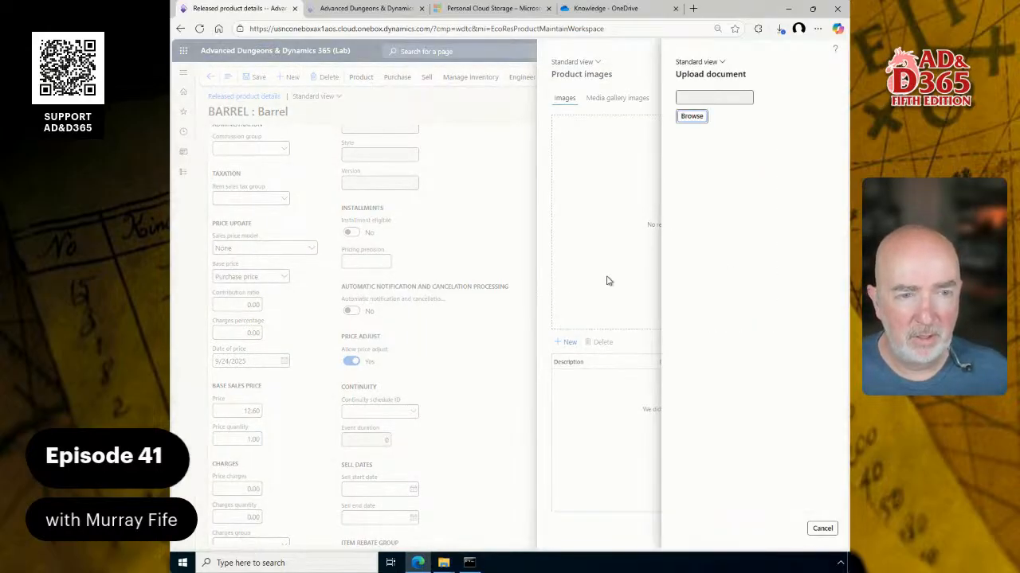
pyautogui.click(691, 115)
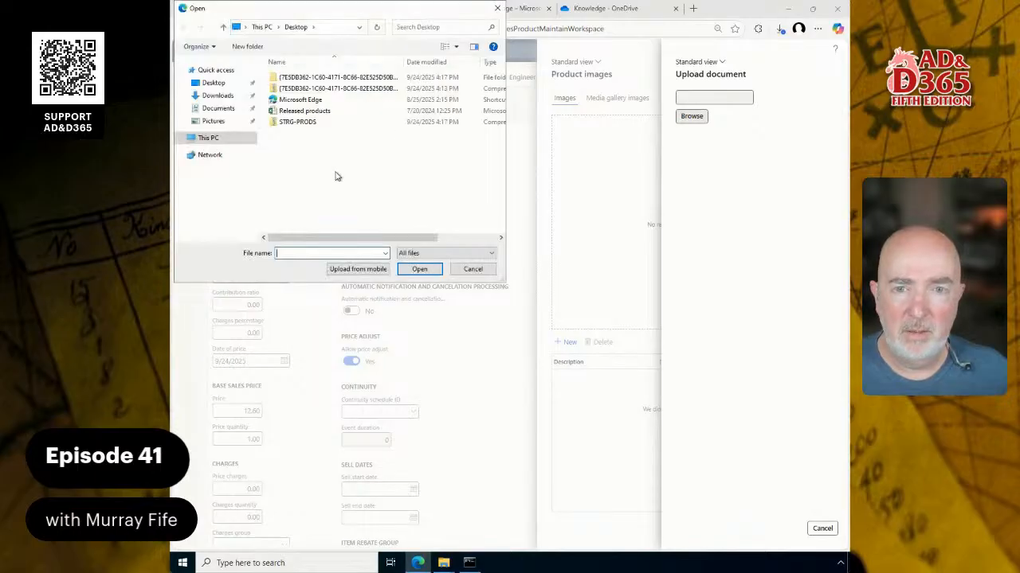
pyautogui.click(213, 121)
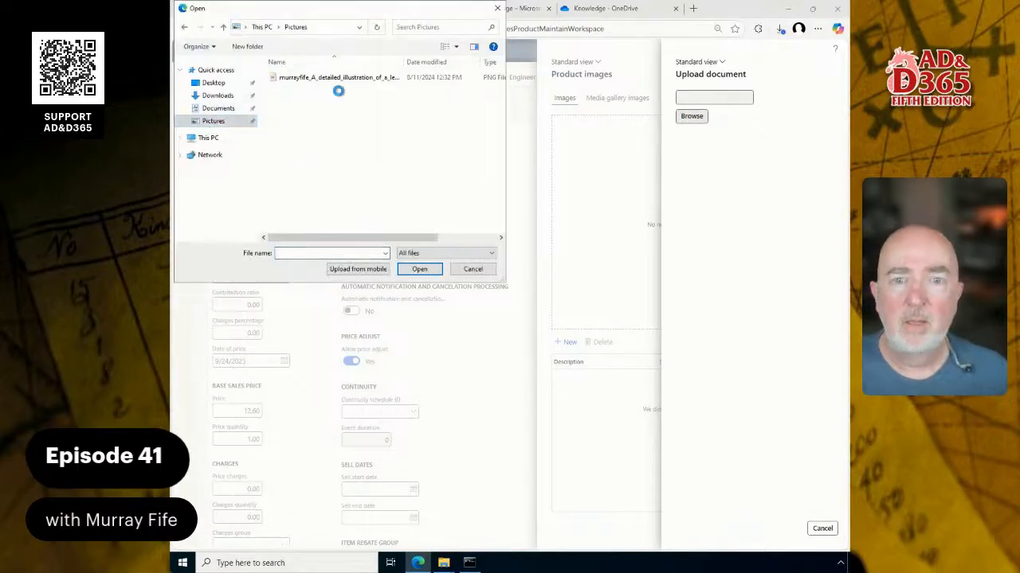
pyautogui.hotkey('ctrl', 'v')
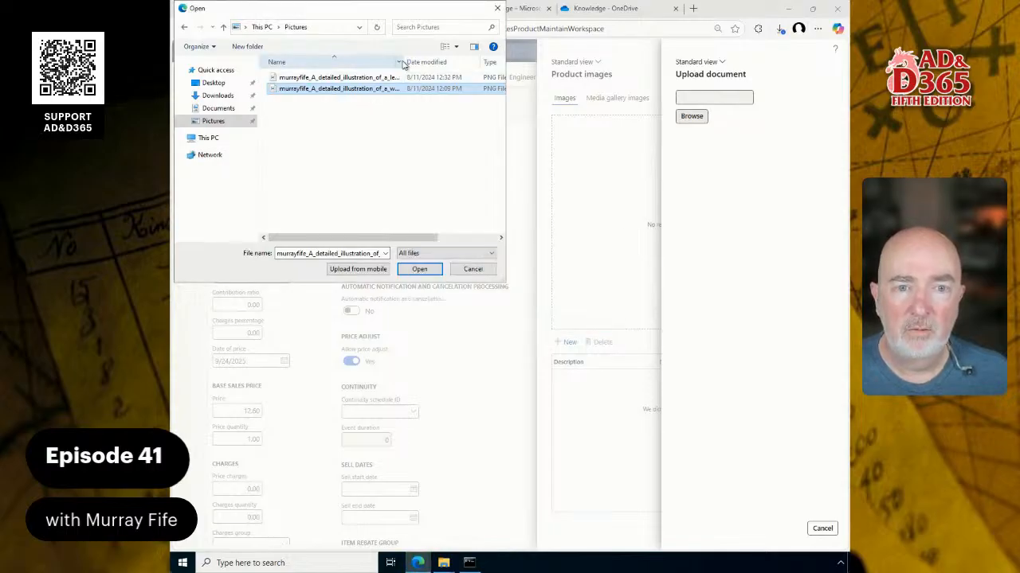
pyautogui.click(419, 269)
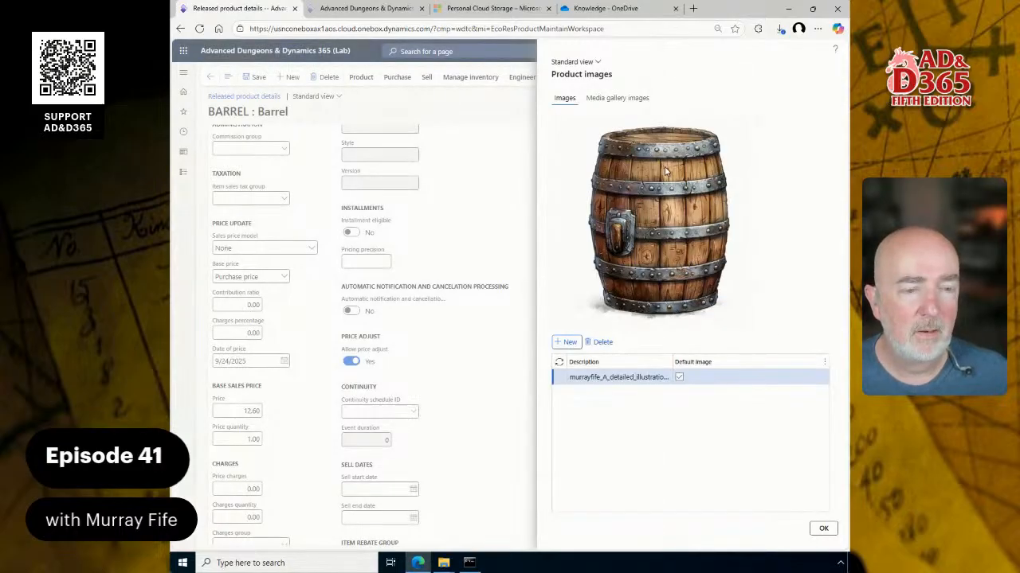
pyautogui.click(824, 530)
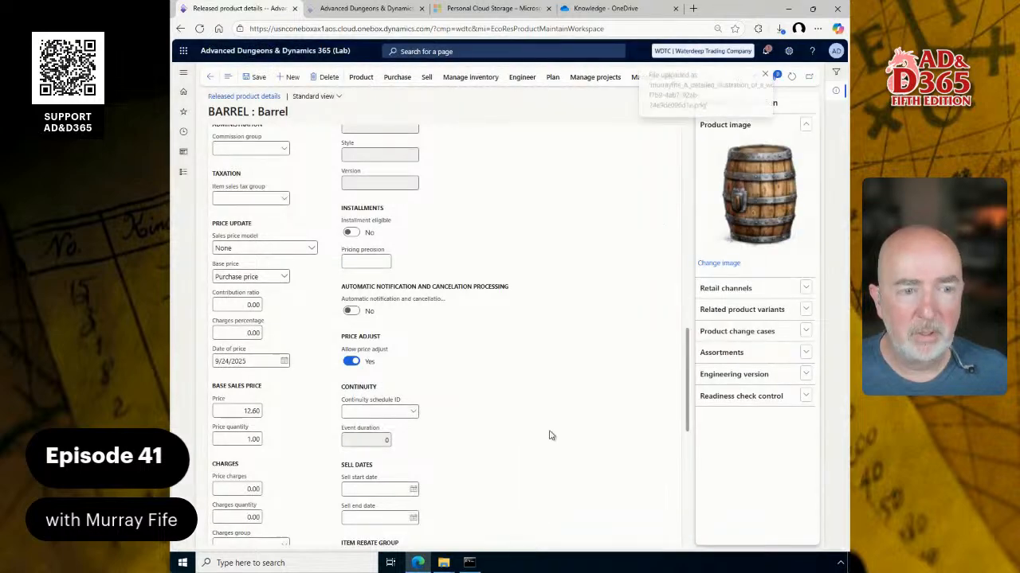
# - Return from the BARREL details to the list of released products
pyautogui.scroll(10, 478, 317)
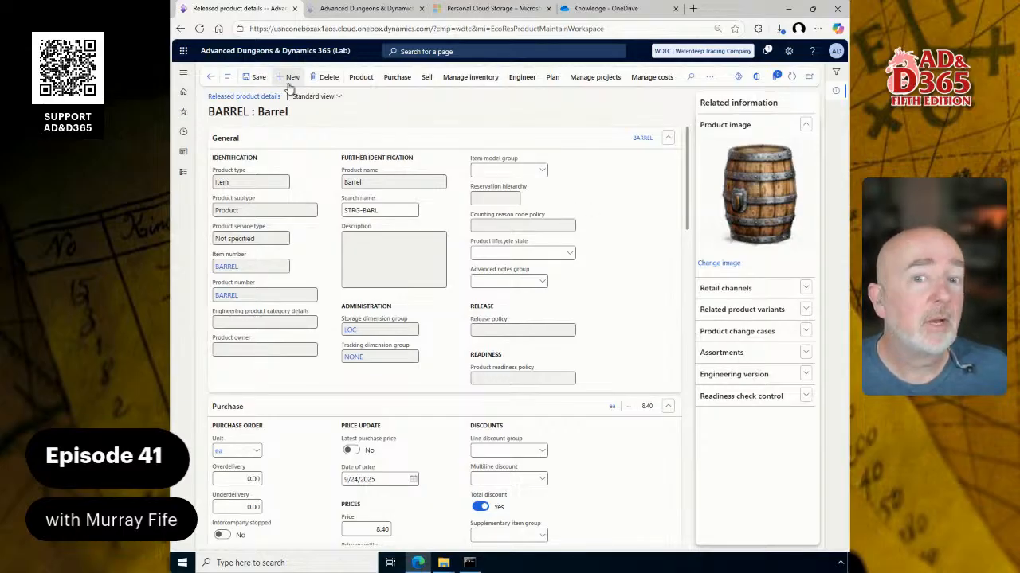
pyautogui.click(209, 80)
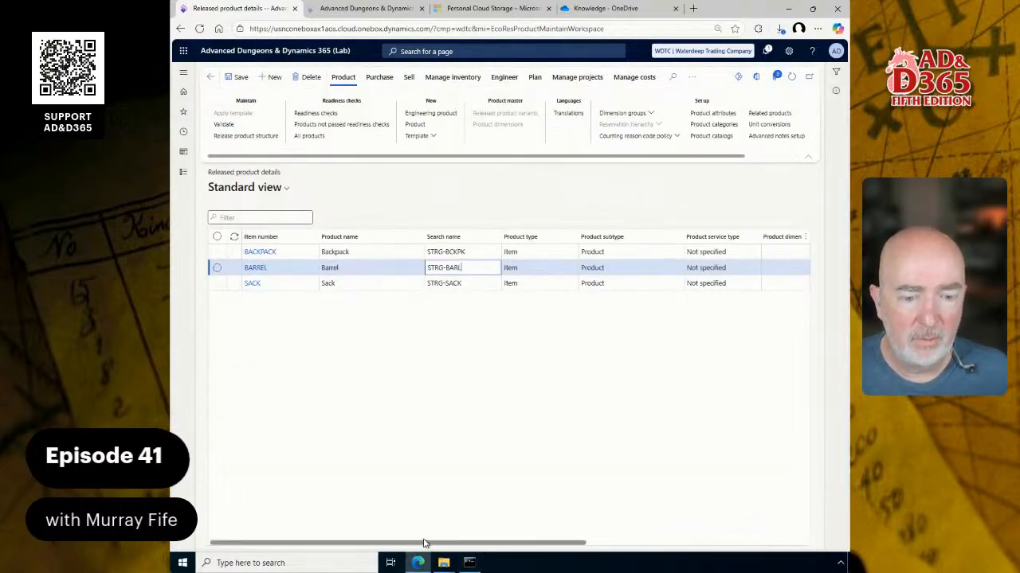
pyautogui.moveTo(414, 542); pyautogui.dragTo(435, 542)
pyautogui.moveTo(249, 542); pyautogui.dragTo(227, 542)
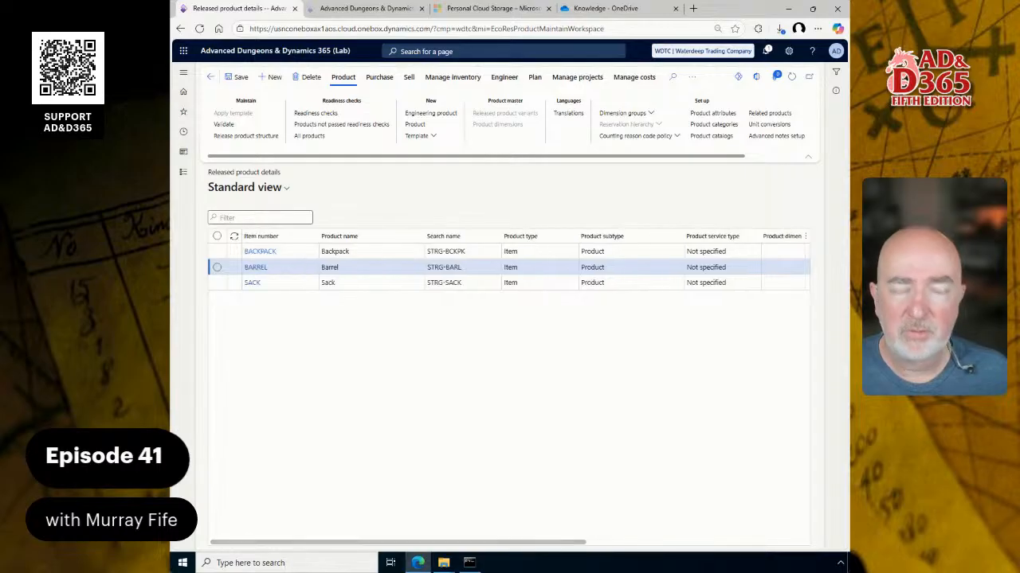
# - Insert the three Price number fields from the inventory module parameters as grid columns, filtering fields by *price, and review their values
pyautogui.rightClick(380, 241)
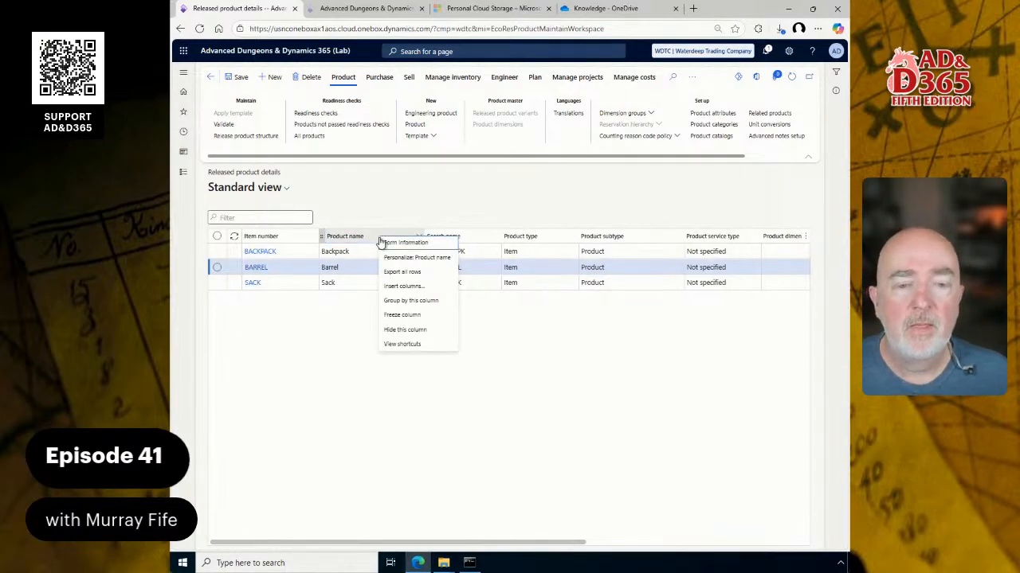
pyautogui.click(405, 287)
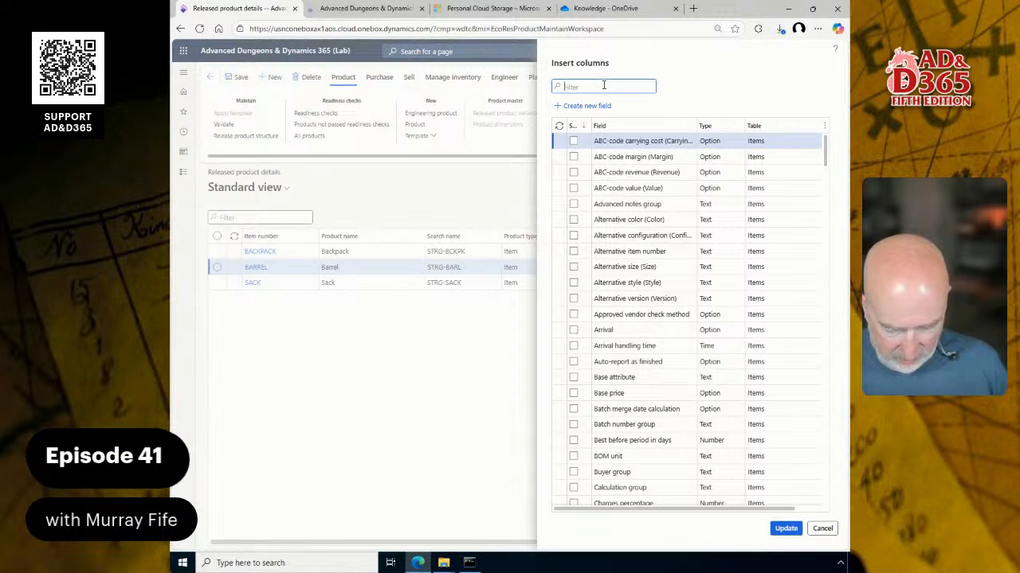
pyautogui.write('*price')
pyautogui.press('Return')
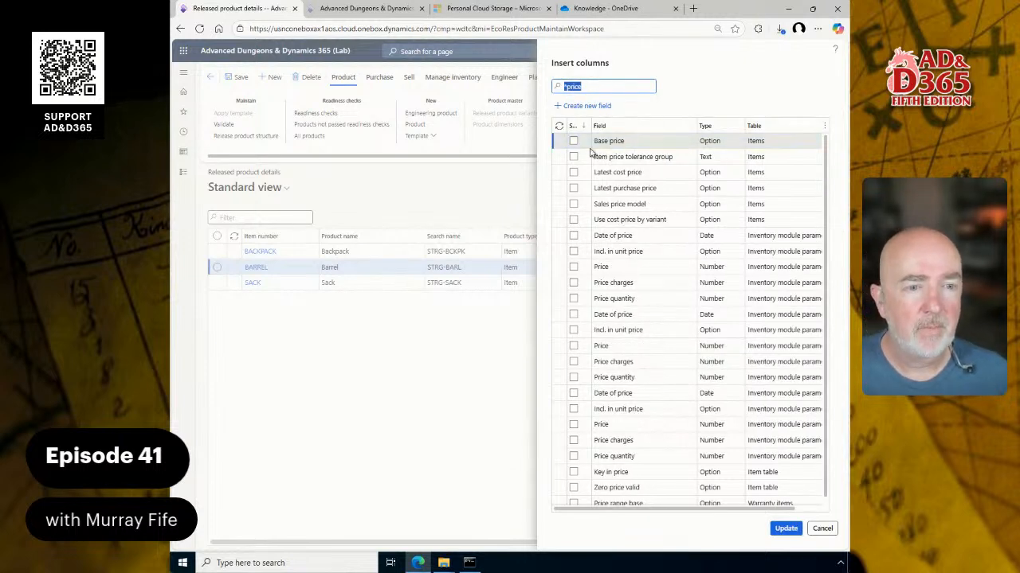
pyautogui.click(573, 268)
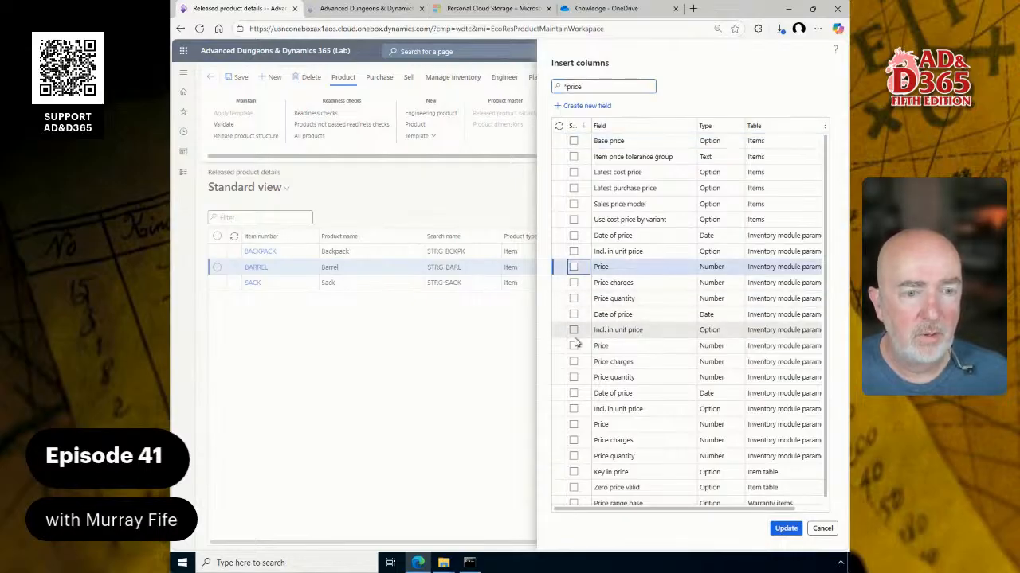
pyautogui.click(574, 346)
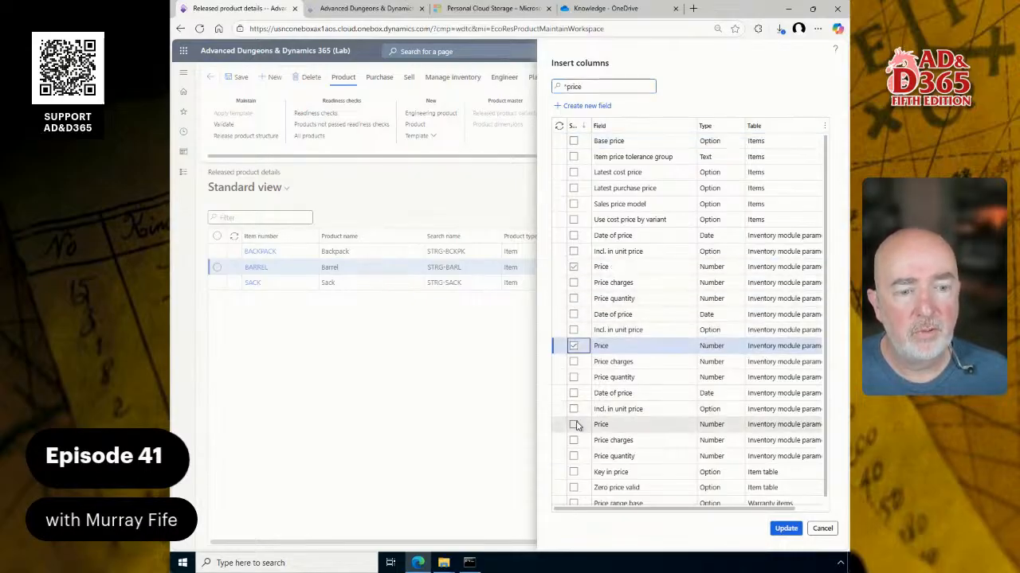
pyautogui.click(573, 425)
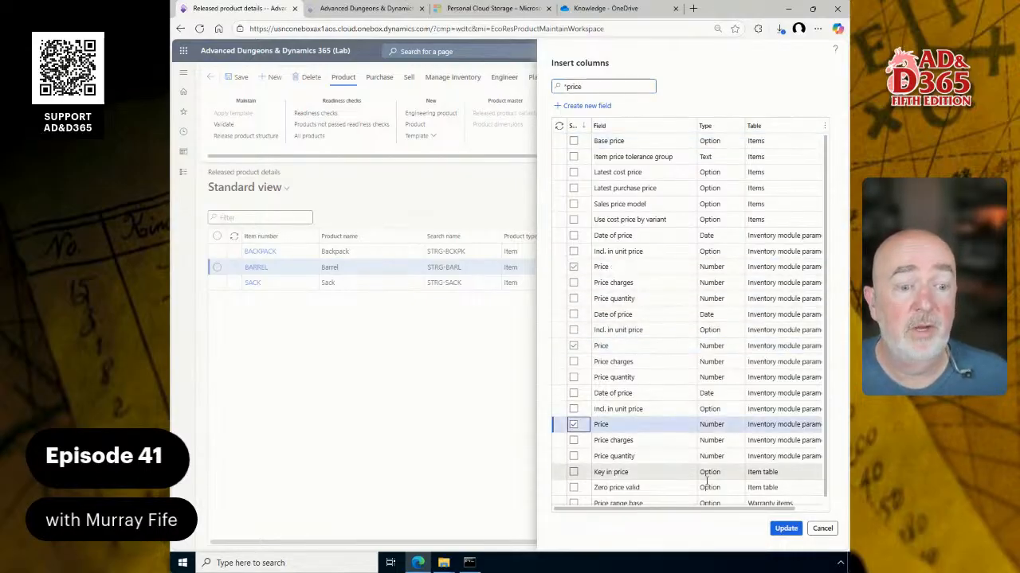
pyautogui.click(785, 528)
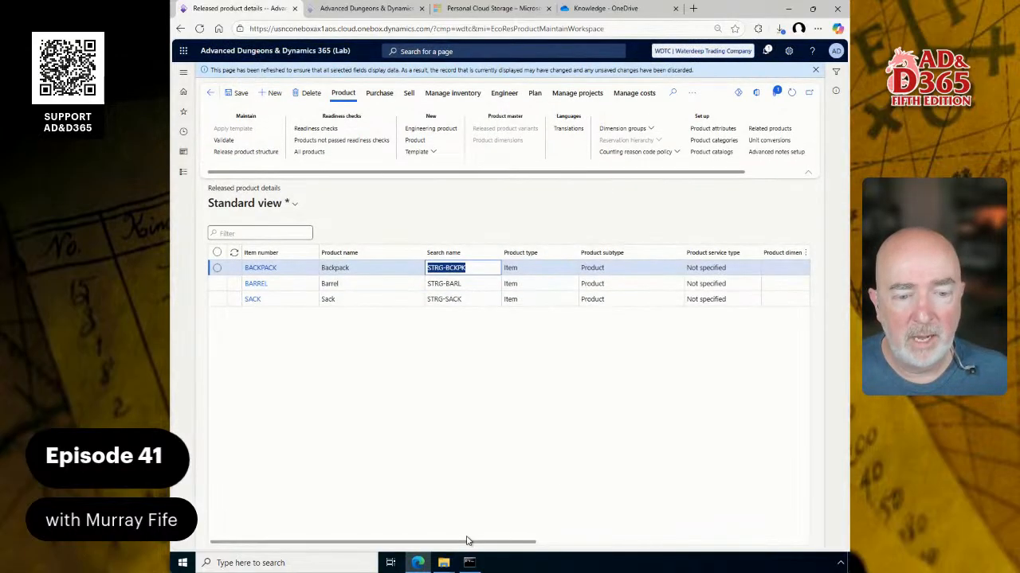
pyautogui.moveTo(466, 539); pyautogui.dragTo(846, 554)
pyautogui.click(820, 444)
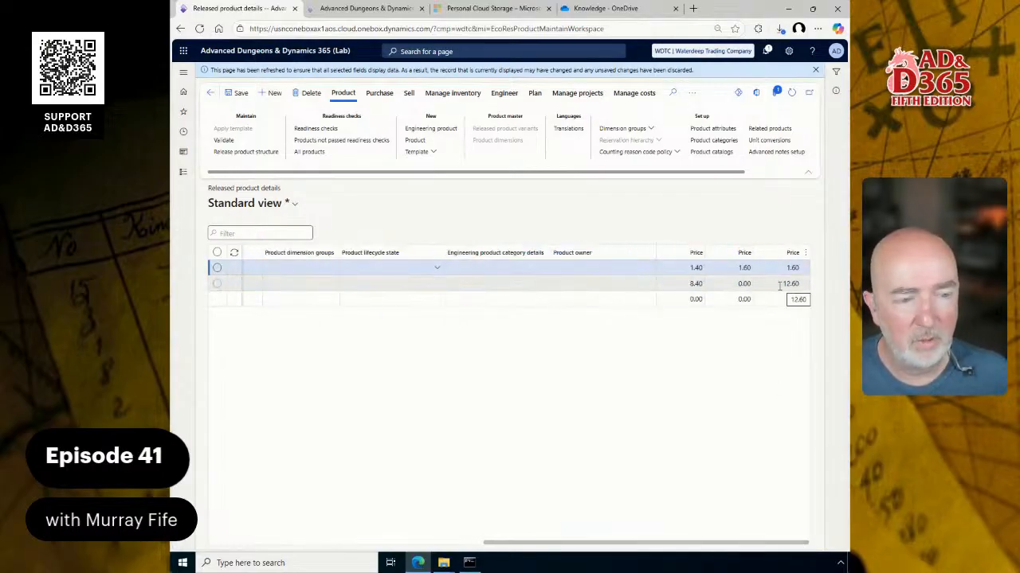
pyautogui.moveTo(557, 547); pyautogui.dragTo(188, 540)
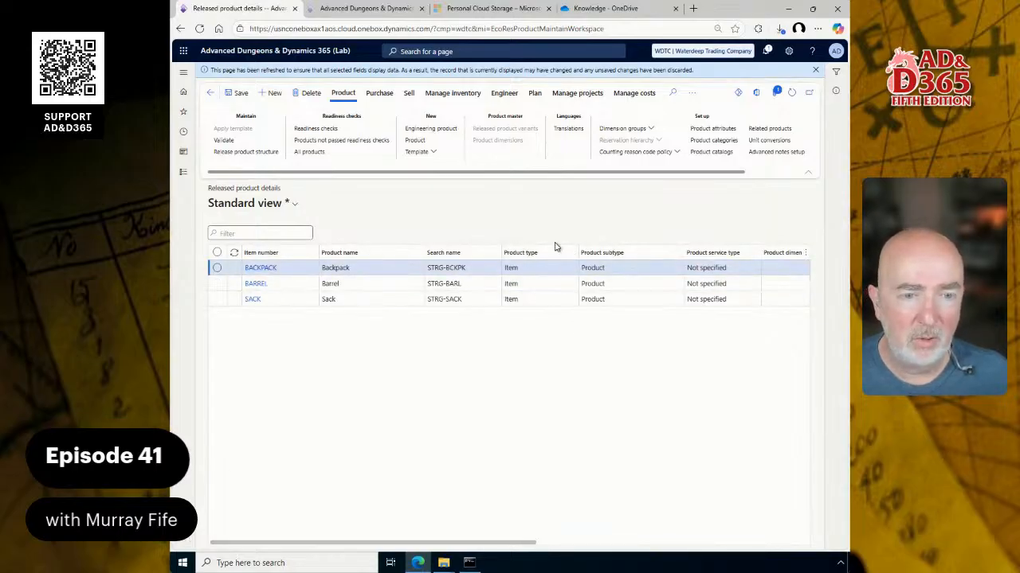
# - Hide the Product type, Product subtype and Product service type columns in the released products grid
pyautogui.rightClick(532, 252)
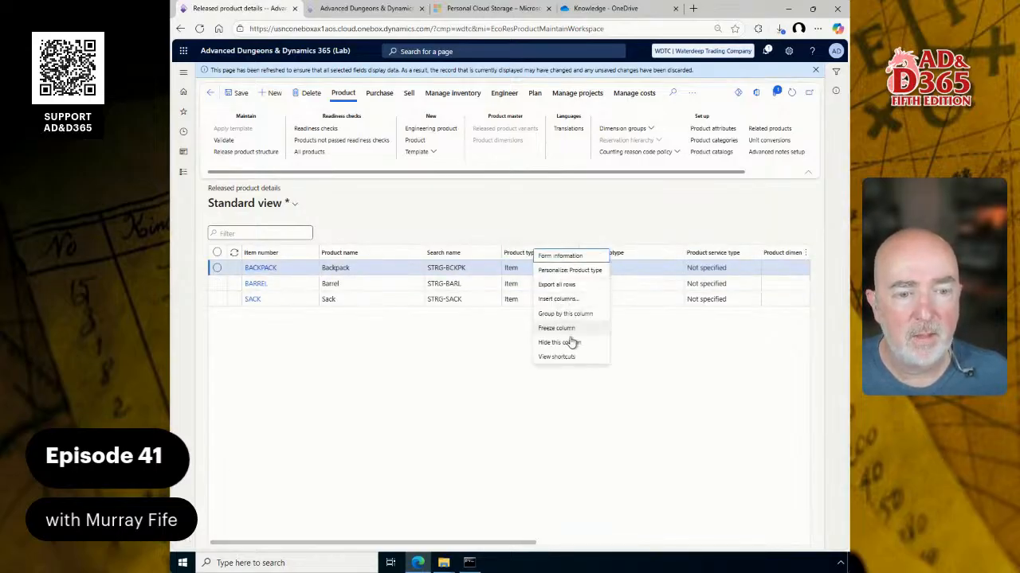
pyautogui.click(566, 343)
pyautogui.rightClick(545, 255)
pyautogui.moveTo(547, 265)
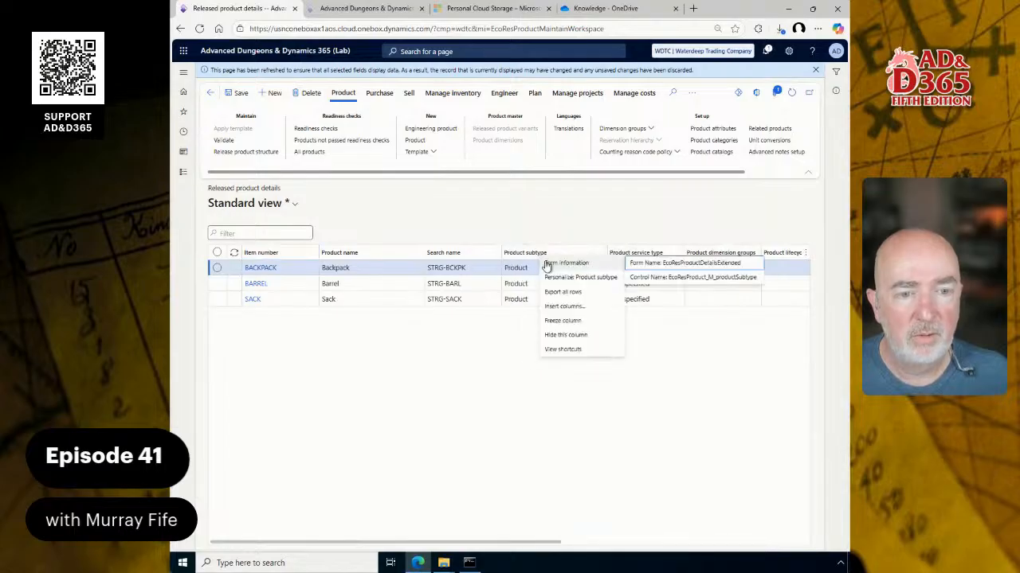
pyautogui.click(567, 339)
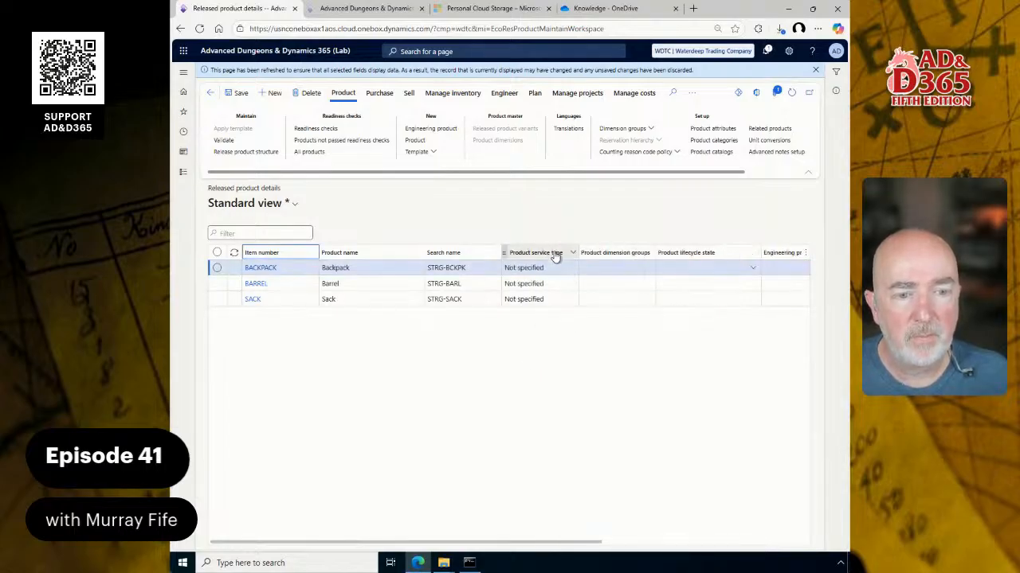
pyautogui.rightClick(552, 253)
pyautogui.click(588, 351)
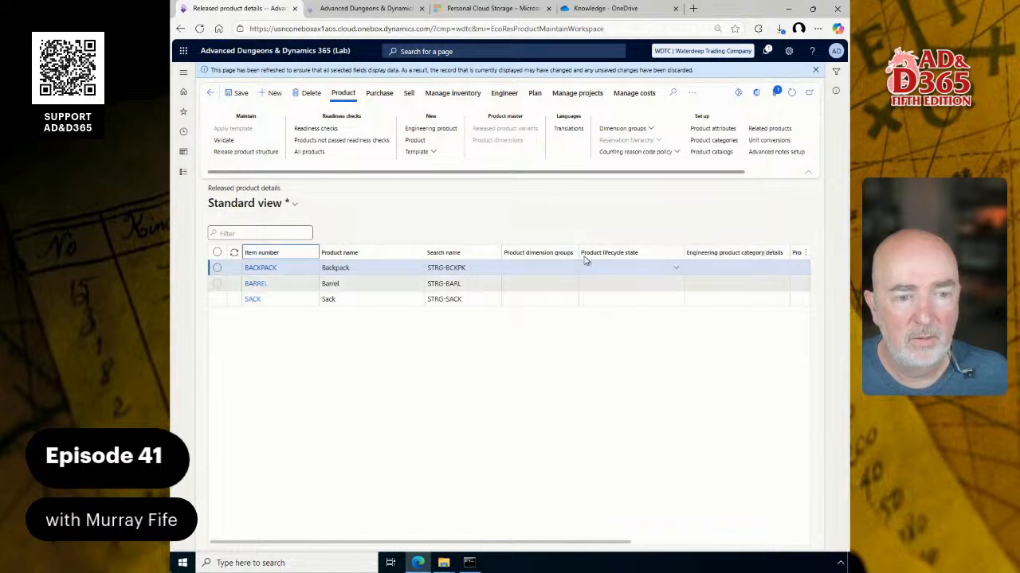
# - Hide the Product dimension groups, Product lifecycle state, Engineering product category details and Product owner columns
pyautogui.rightClick(537, 254)
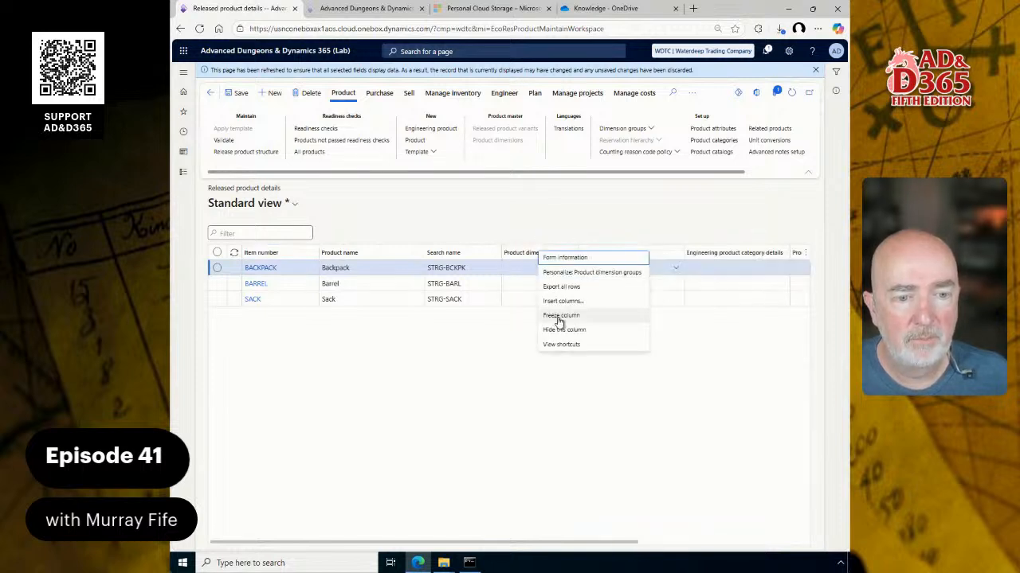
pyautogui.click(560, 329)
pyautogui.rightClick(532, 254)
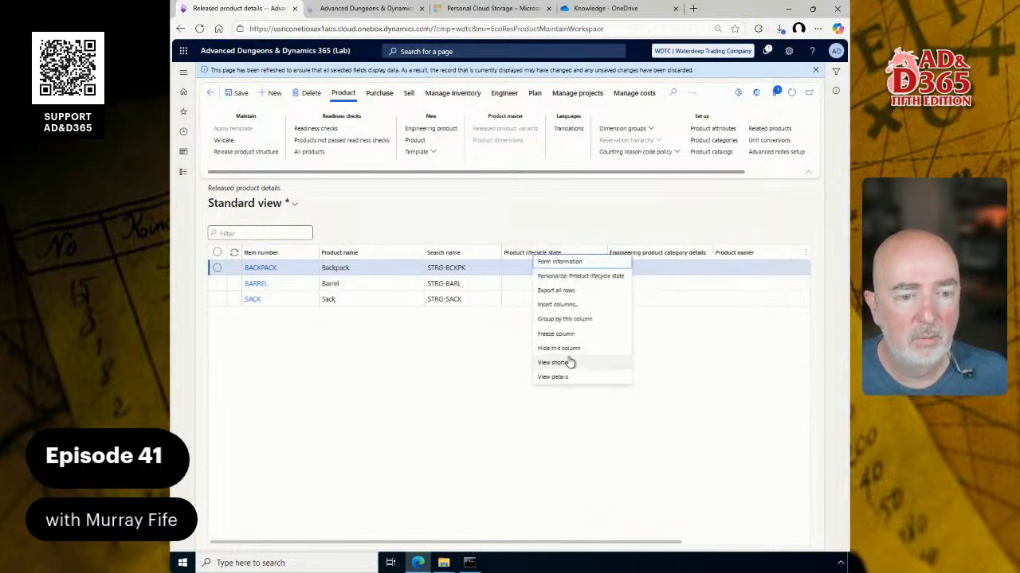
pyautogui.click(576, 349)
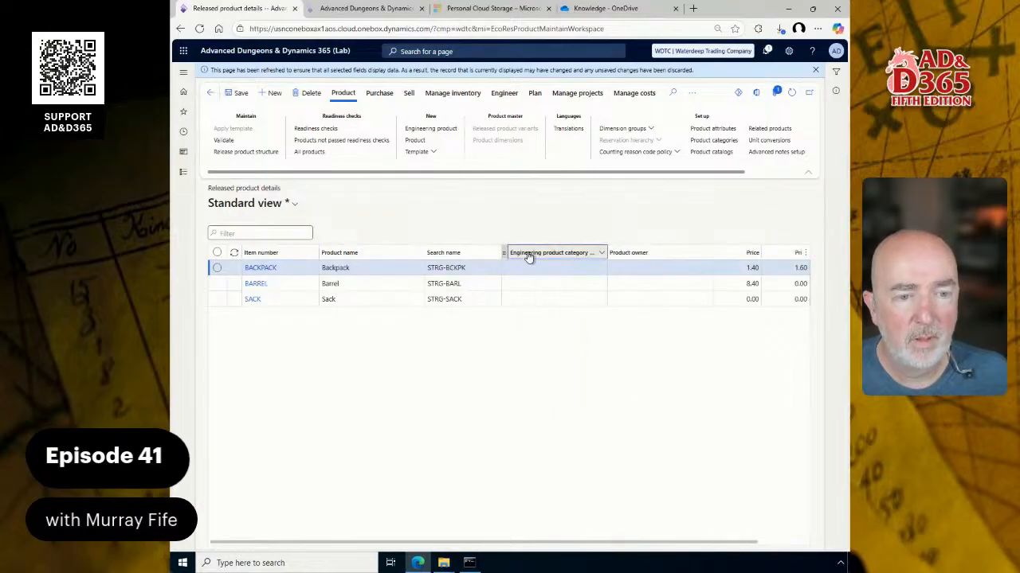
pyautogui.rightClick(531, 253)
pyautogui.click(565, 346)
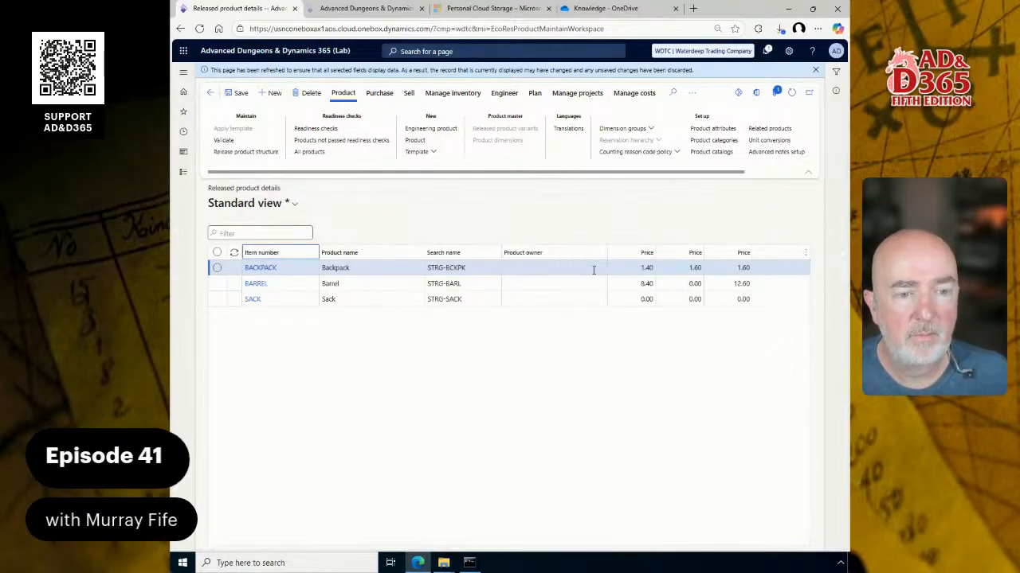
pyautogui.rightClick(535, 254)
pyautogui.click(582, 345)
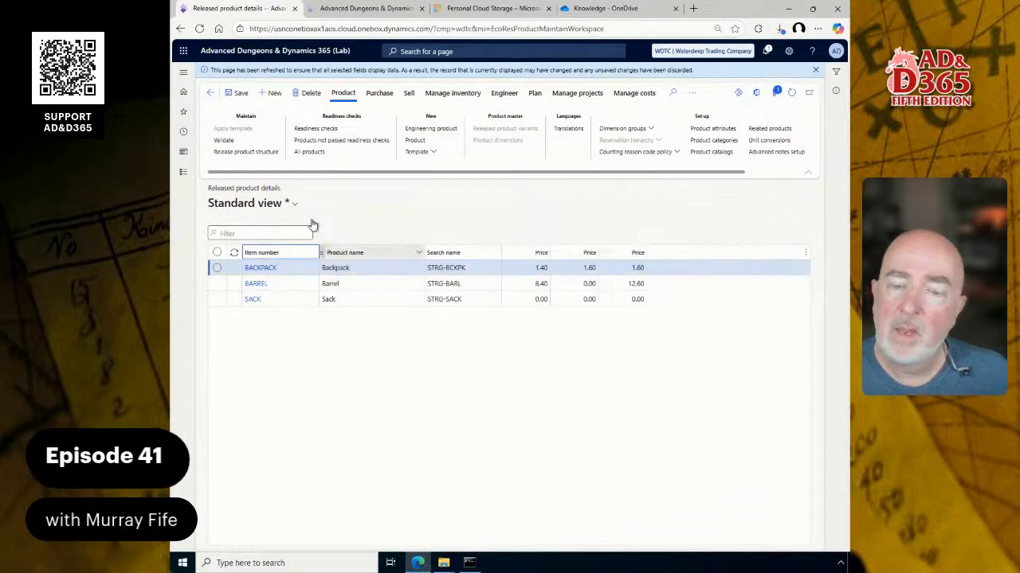
# - Save the customised released products grid as a new view named Pricing view
pyautogui.click(292, 205)
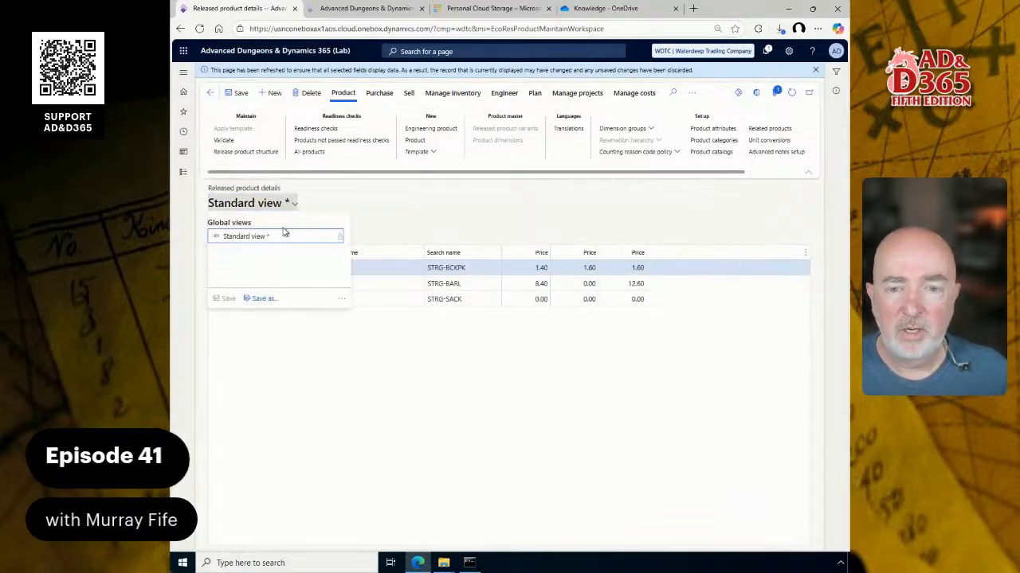
pyautogui.click(262, 299)
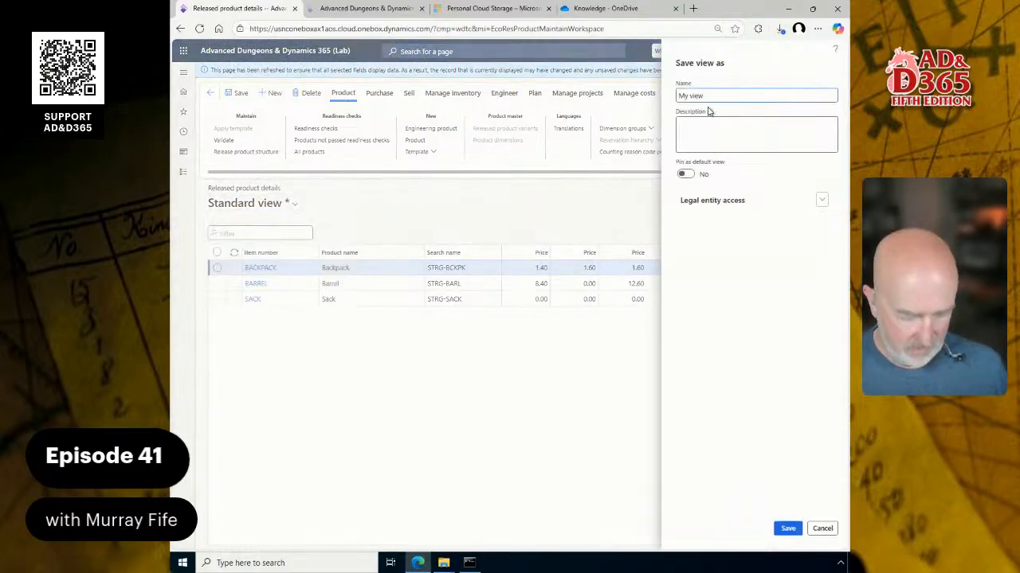
pyautogui.press('Home')
pyautogui.hotkey('shift', 'Right')
pyautogui.write('Pricing')
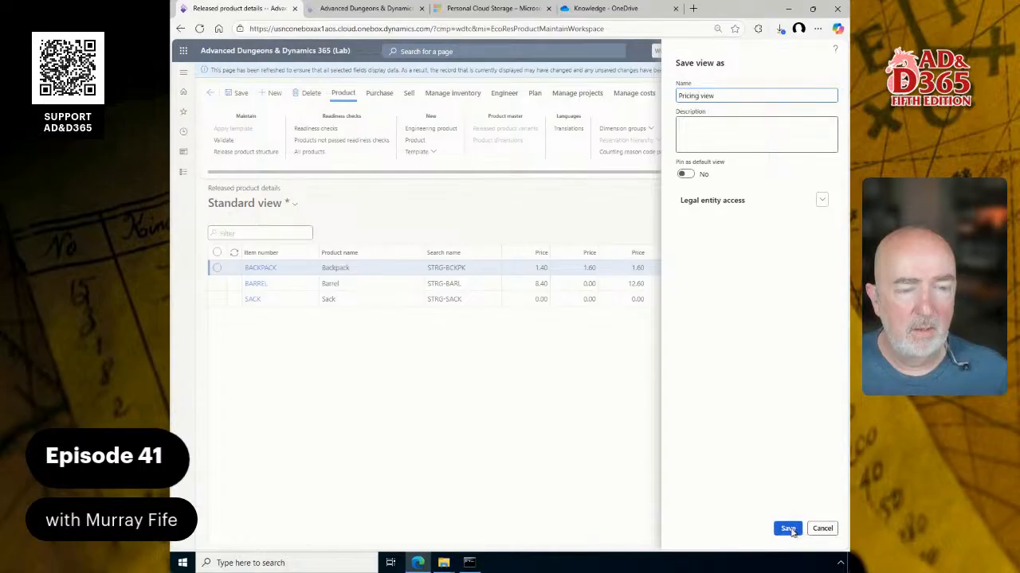
pyautogui.click(787, 529)
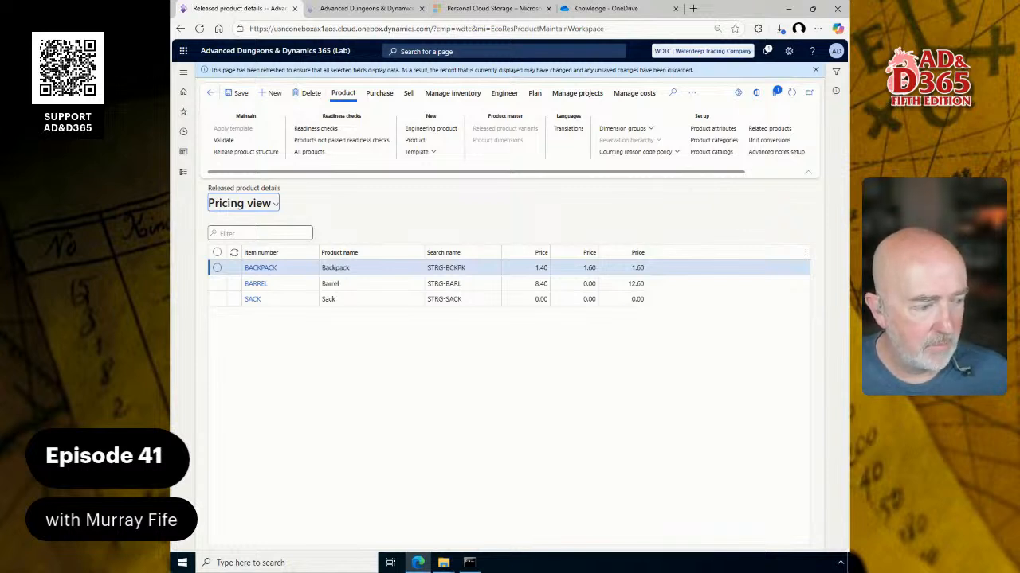
# - Set the BACKPACK item's first Price column to 30 and its third Price column to 45
pyautogui.click(541, 267)
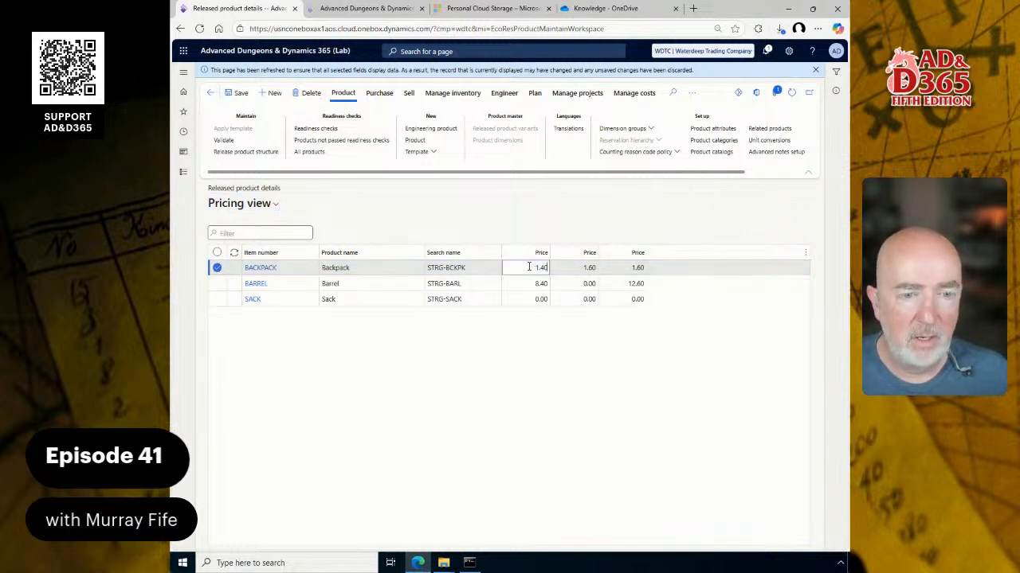
pyautogui.doubleClick(540, 268)
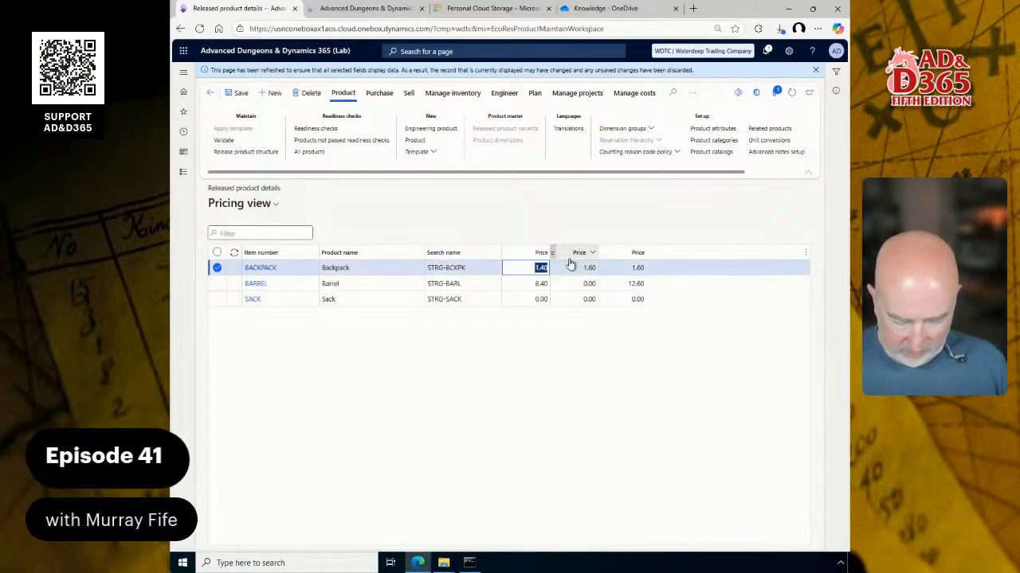
pyautogui.write('30')
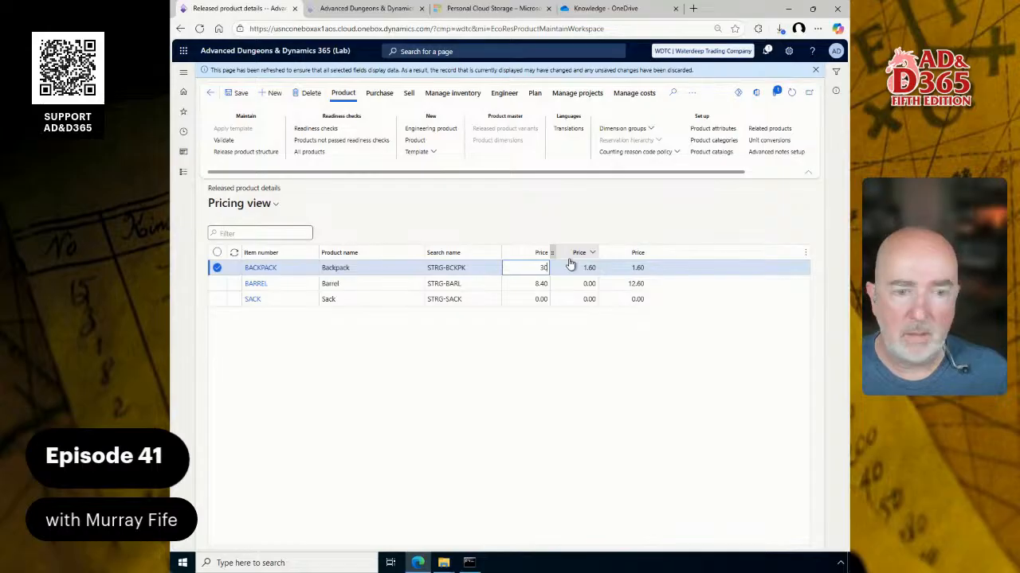
pyautogui.press('Tab')
pyautogui.press('Tab')
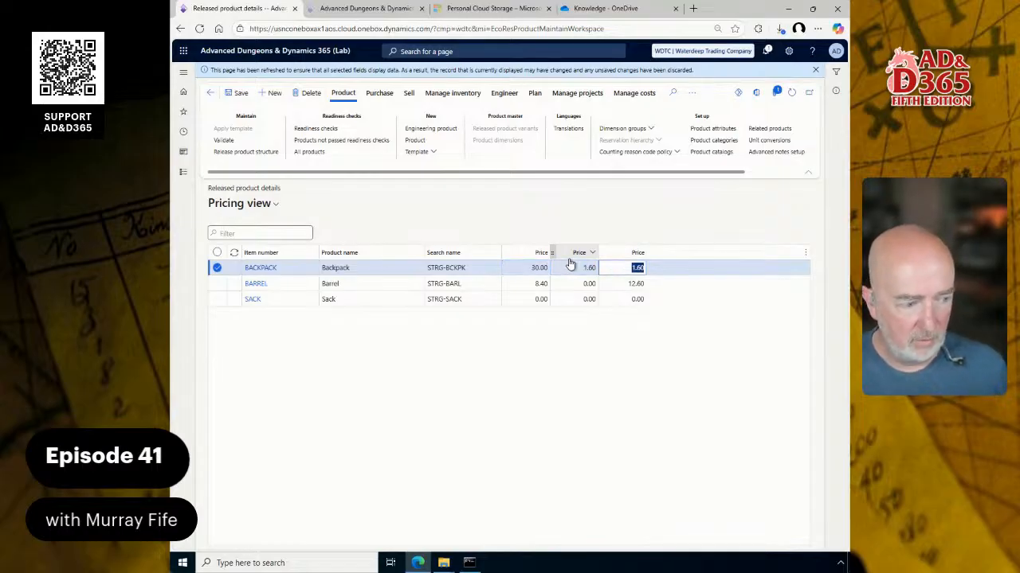
pyautogui.write('45')
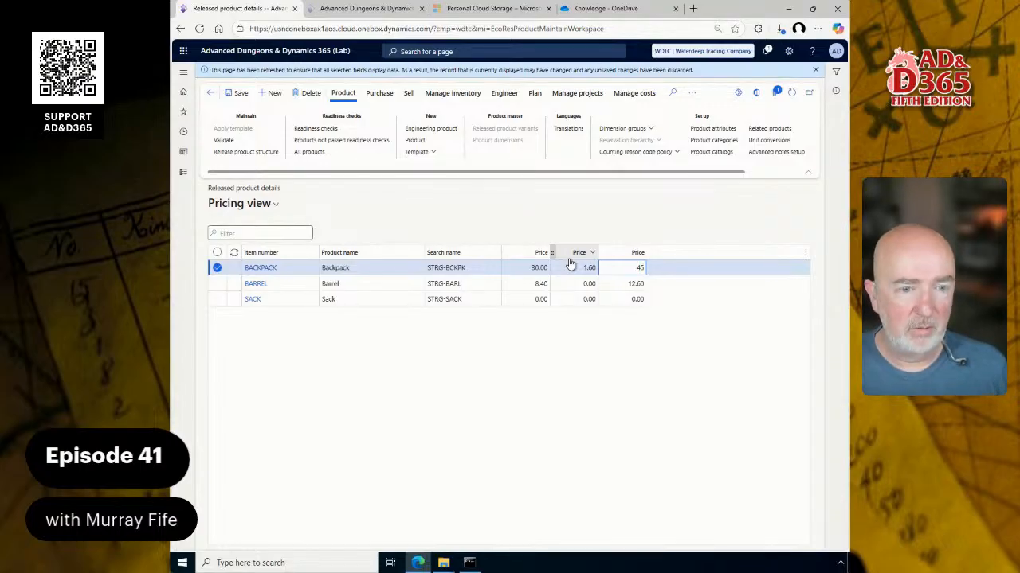
# - Set the SACK item's first Price column to 0.80 and its third Price column to 1.20
pyautogui.hotkey('shift', 'Tab')
pyautogui.hotkey('shift', 'Tab')
pyautogui.press('Down')
pyautogui.press('Down')
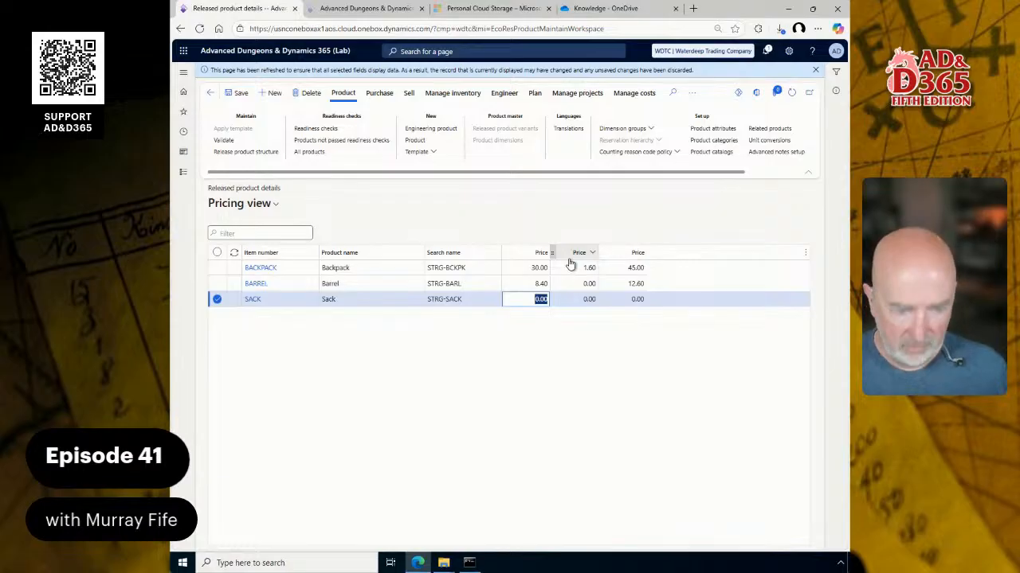
pyautogui.write('8')
pyautogui.press('Tab')
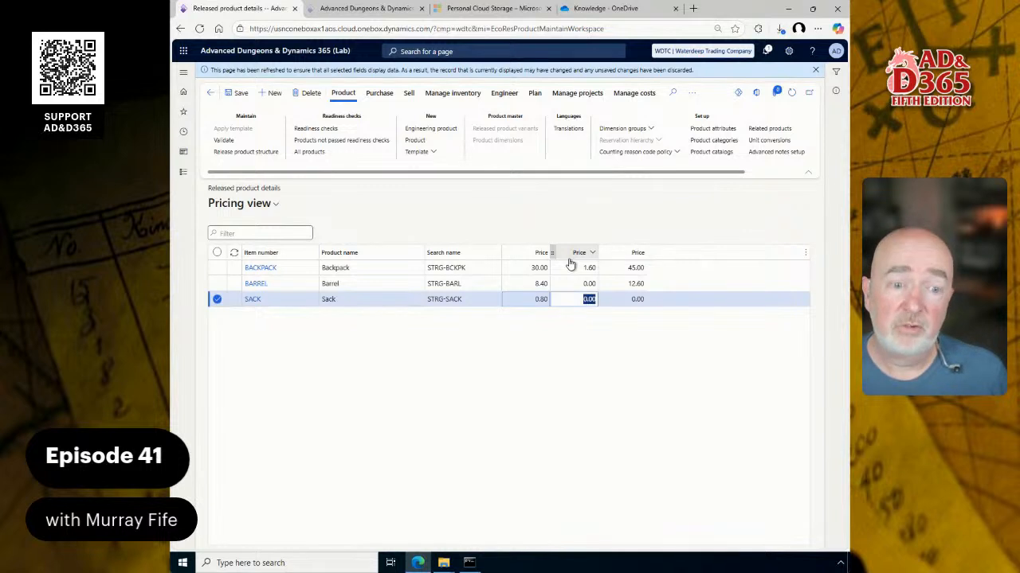
pyautogui.press('Tab')
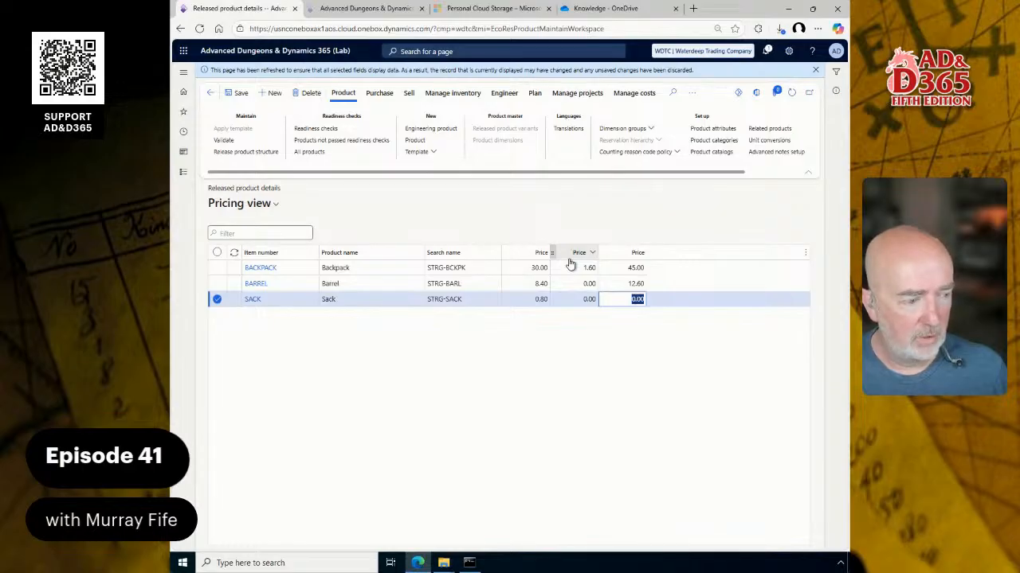
pyautogui.write('1.2')
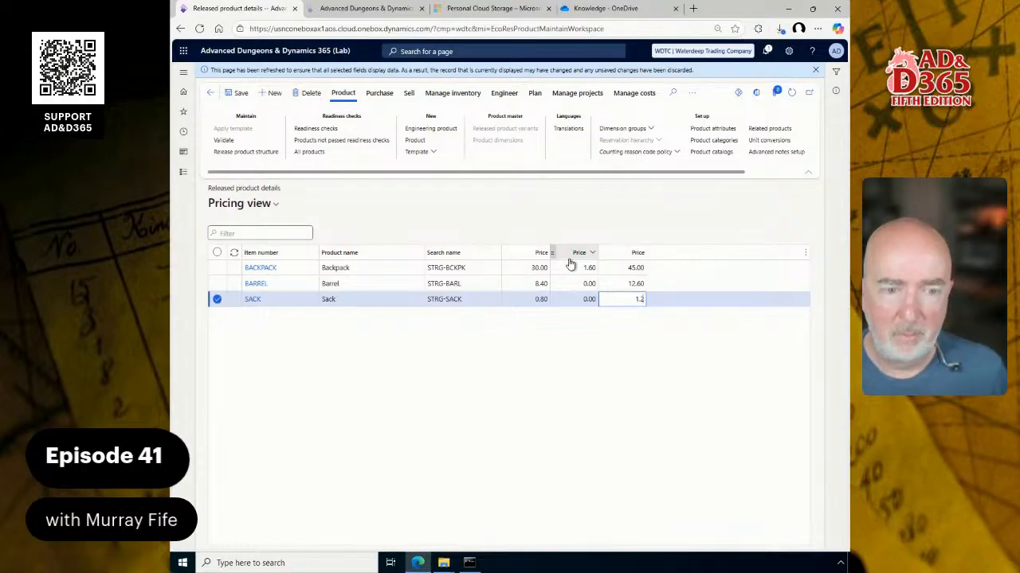
# - Copy the BACKPACK item's 30.00 from the first Price column into its second Price column
pyautogui.hotkey('shift', 'Tab')
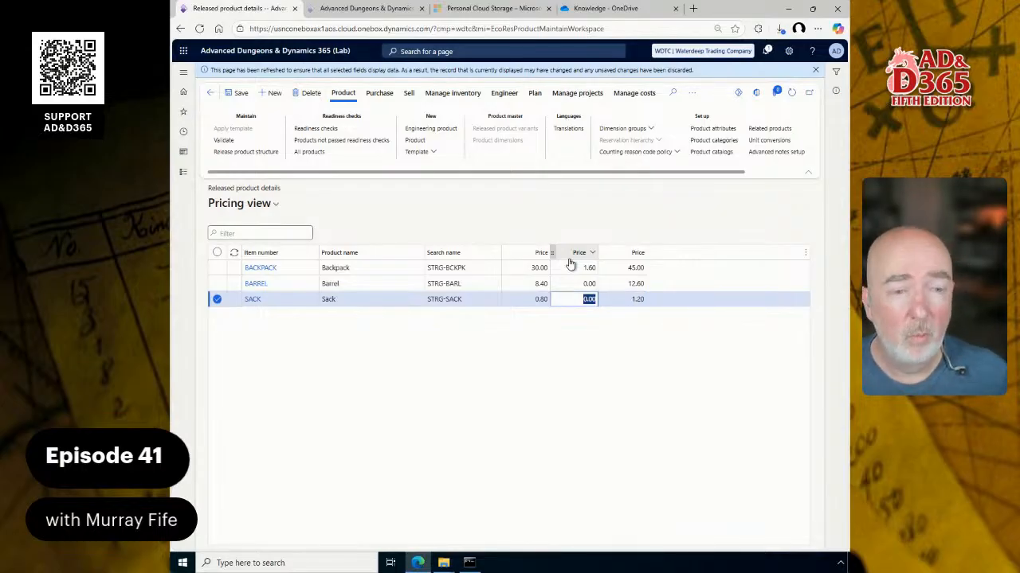
pyautogui.press('Up')
pyautogui.press('Up')
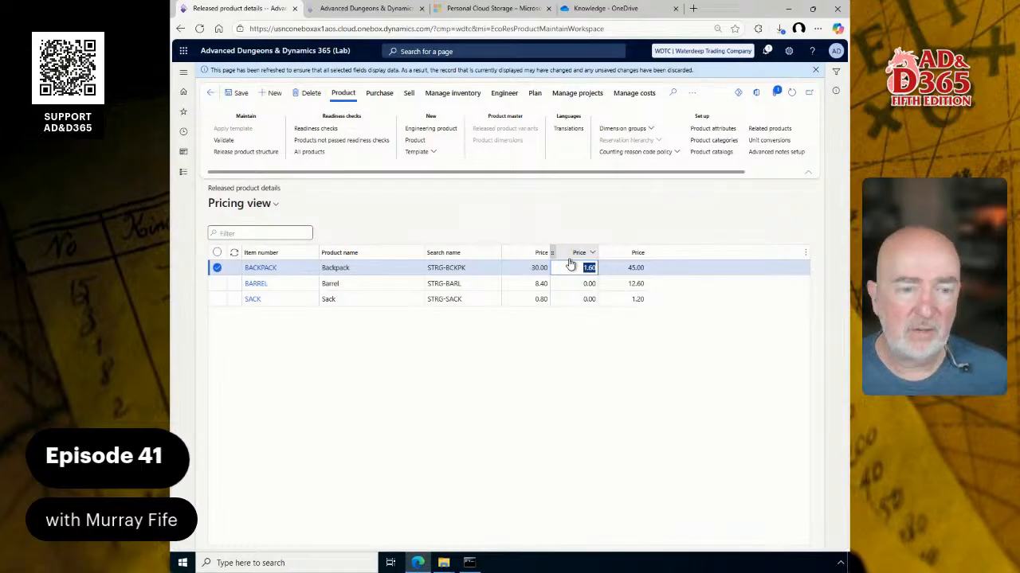
pyautogui.hotkey('shift', 'Tab')
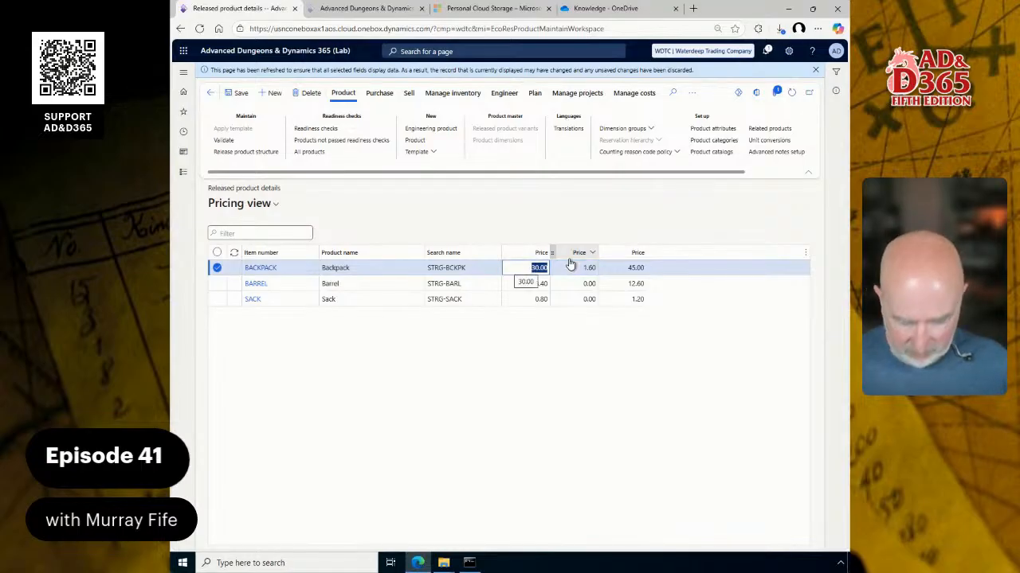
pyautogui.hotkey('ctrl', 'c')
pyautogui.press('Tab')
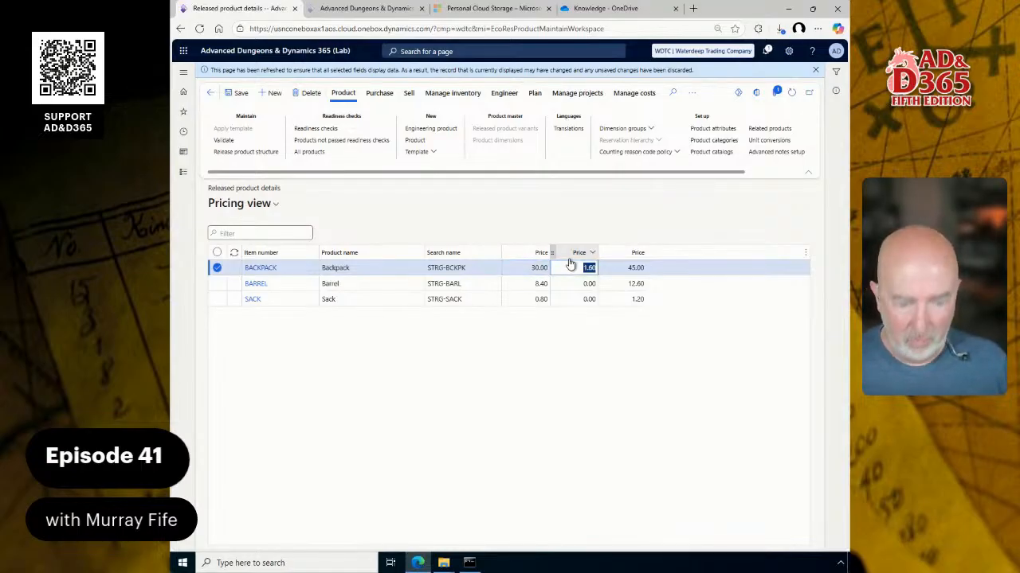
pyautogui.hotkey('ctrl', 'v')
# - Fill the second Price column with 8.4 for BARREL and 0.8 for SACK
pyautogui.press('Down')
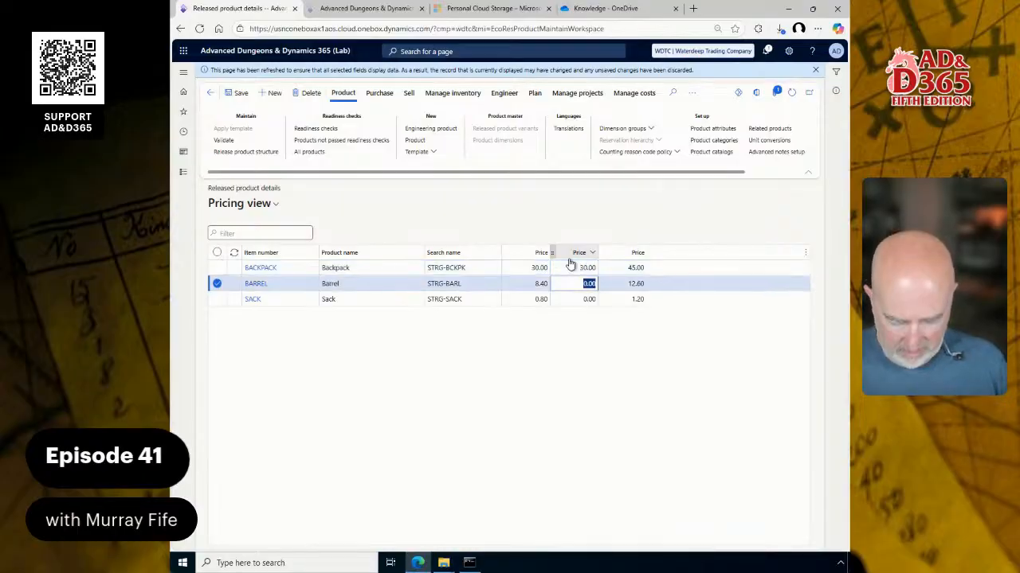
pyautogui.write('8.4')
pyautogui.press('Down')
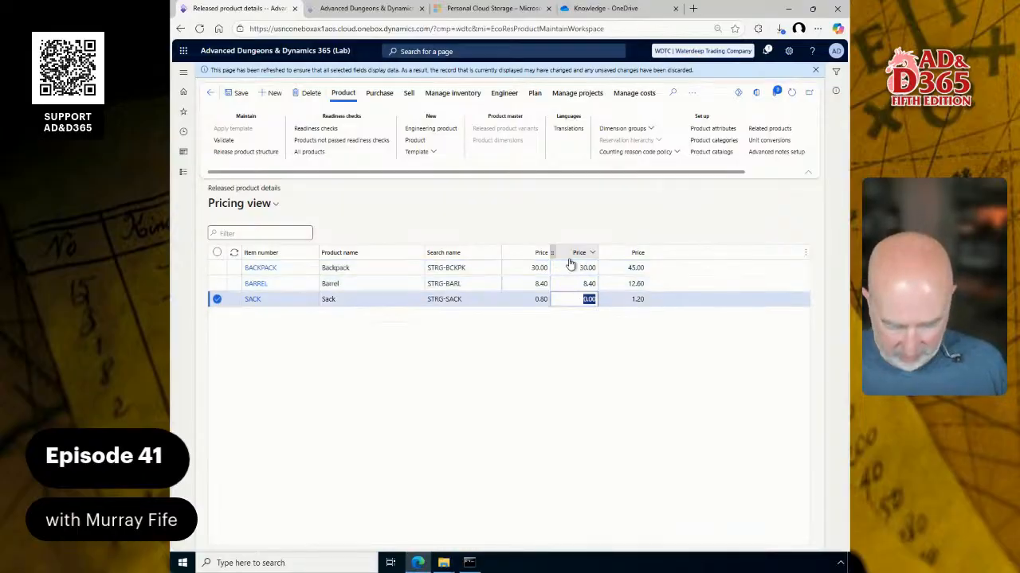
pyautogui.write('.8')
pyautogui.press('Tab')
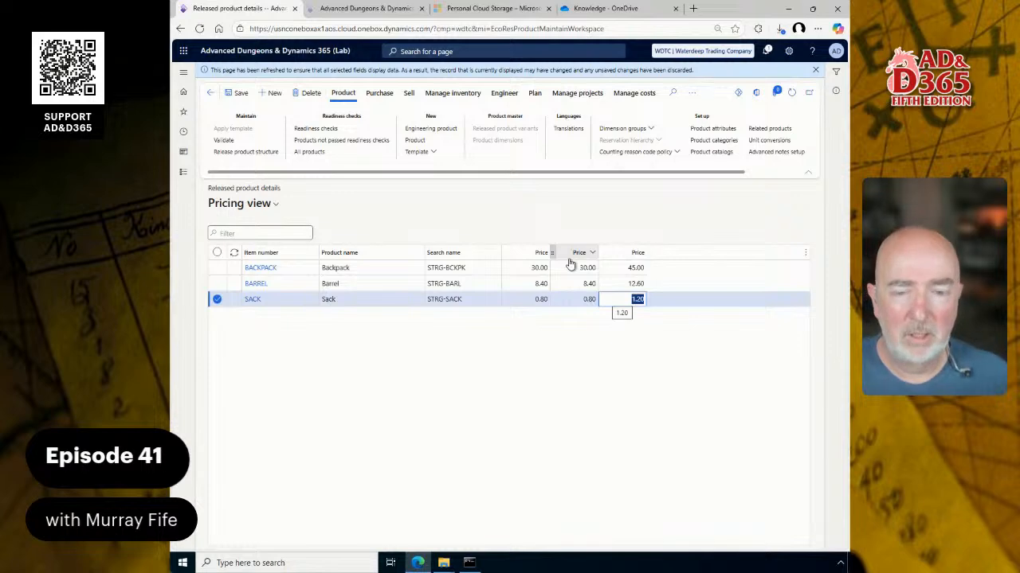
# - Open the SACK product details and check its purchase price and base sales price
pyautogui.click(252, 299)
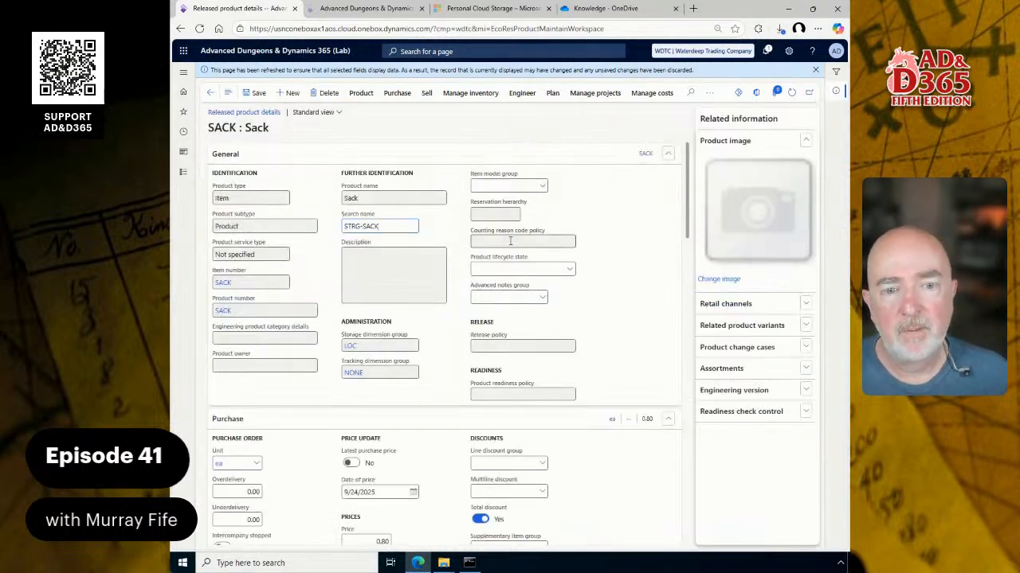
pyautogui.scroll(-4, 495, 274)
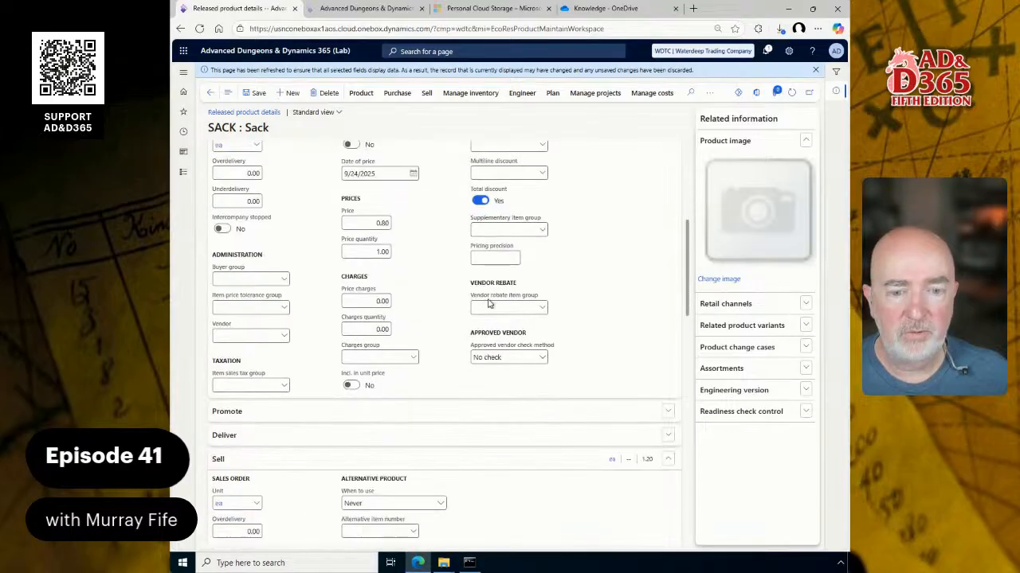
pyautogui.click(366, 223)
pyautogui.scroll(-4, 449, 233)
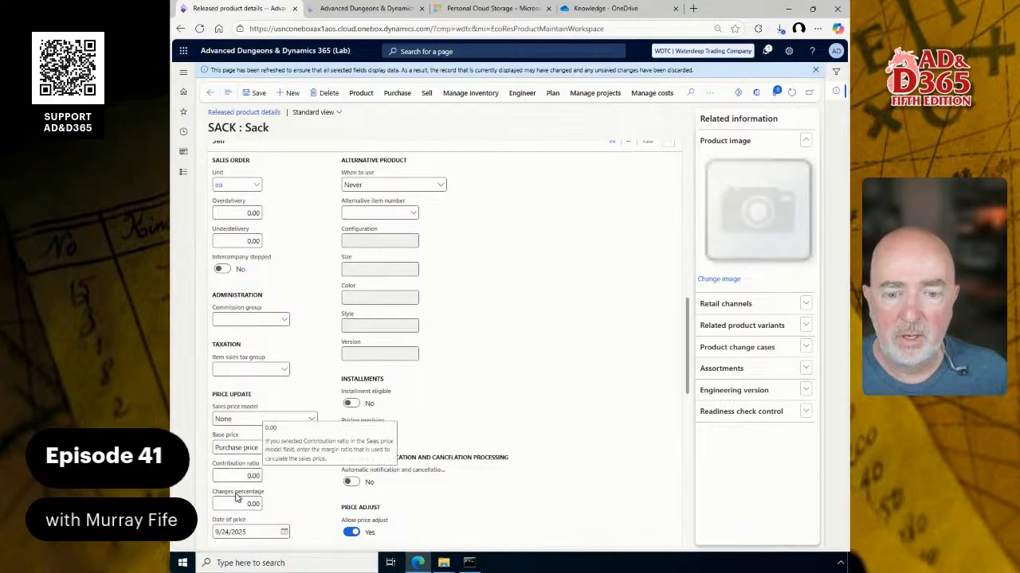
pyautogui.scroll(-2, 267, 462)
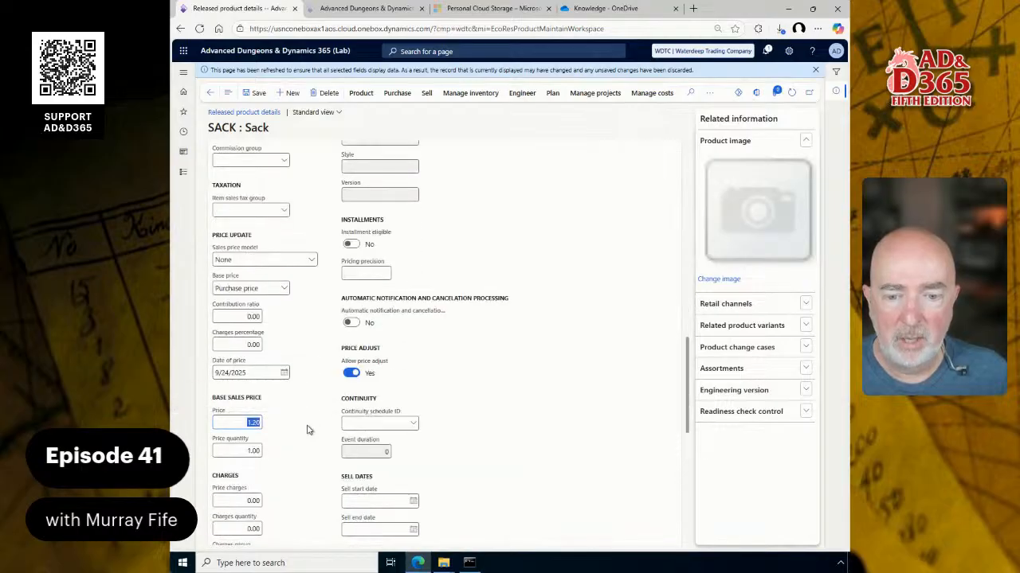
pyautogui.scroll(-6, 327, 410)
# - Expand the SACK product's Manage inventory and Manage costs sections and check its cost price
pyautogui.click(264, 351)
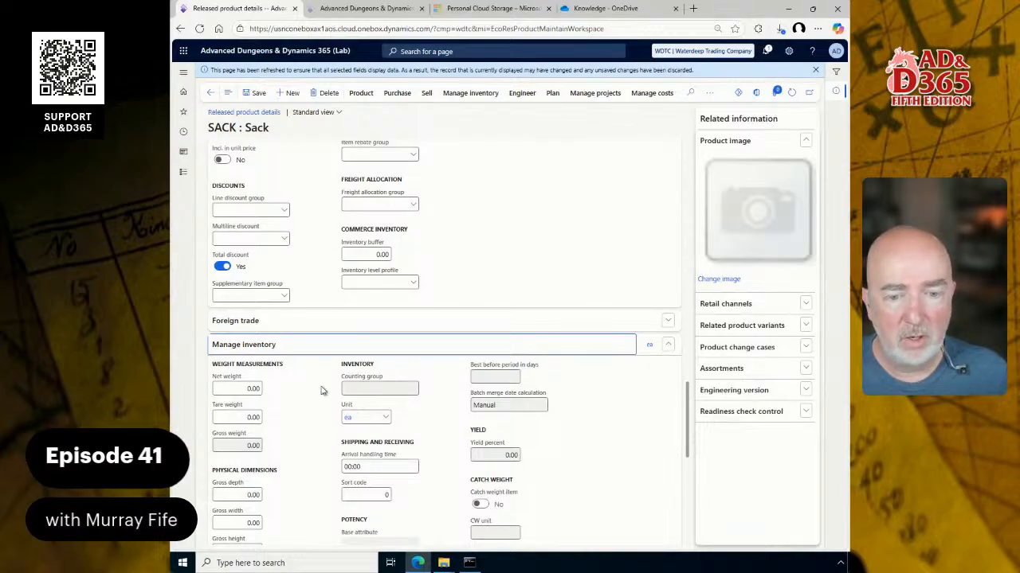
pyautogui.scroll(-3, 323, 409)
pyautogui.scroll(-2, 322, 409)
pyautogui.scroll(3, 322, 410)
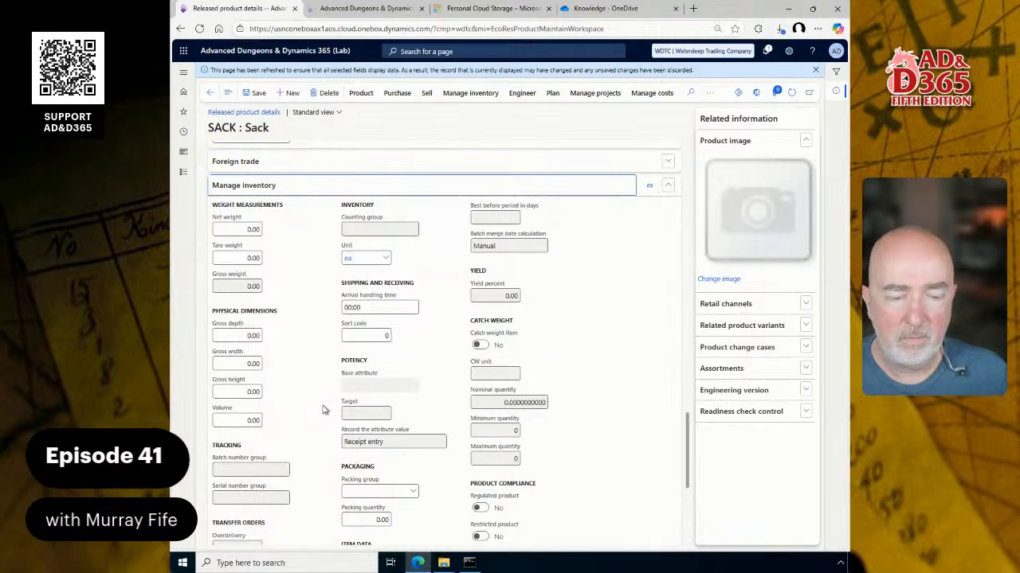
pyautogui.scroll(-3, 322, 410)
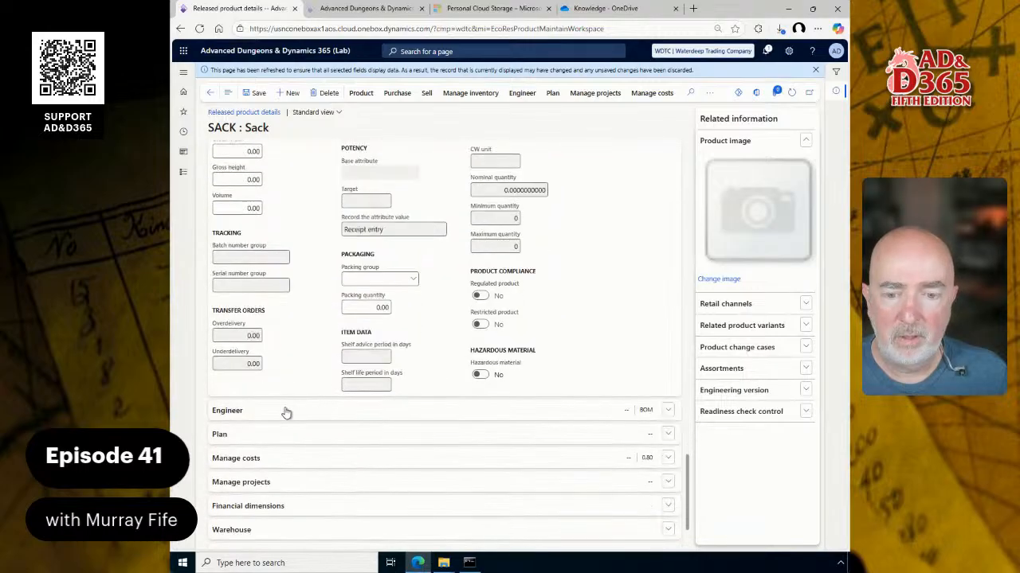
pyautogui.scroll(2, 262, 423)
pyautogui.scroll(-3, 259, 410)
pyautogui.click(251, 406)
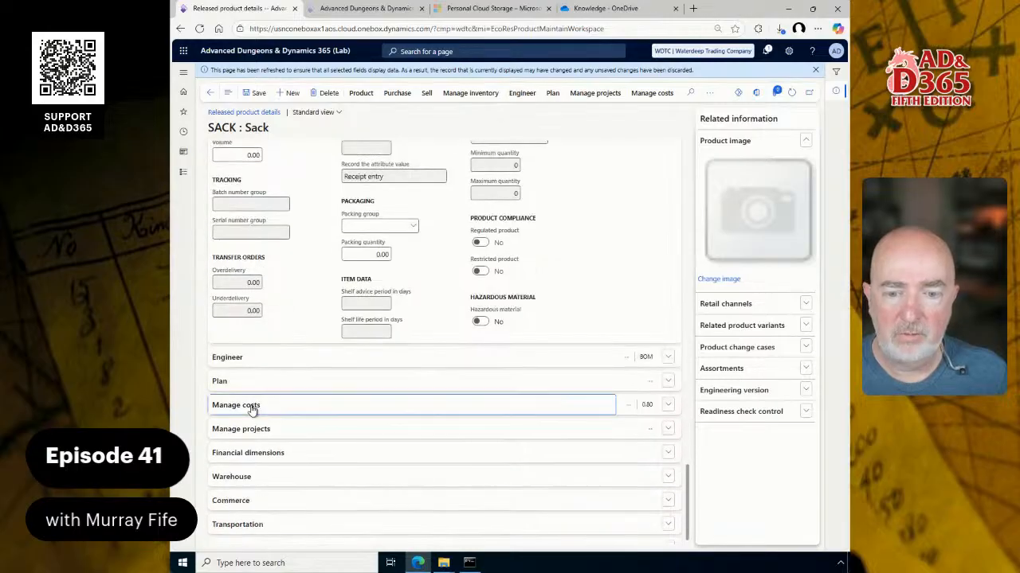
pyautogui.scroll(-2, 279, 408)
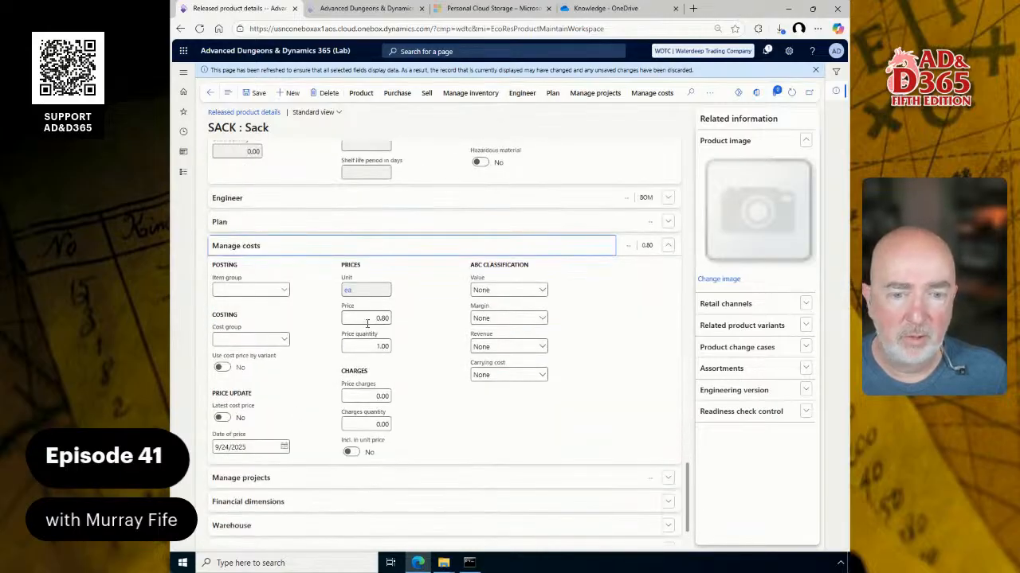
pyautogui.click(383, 318)
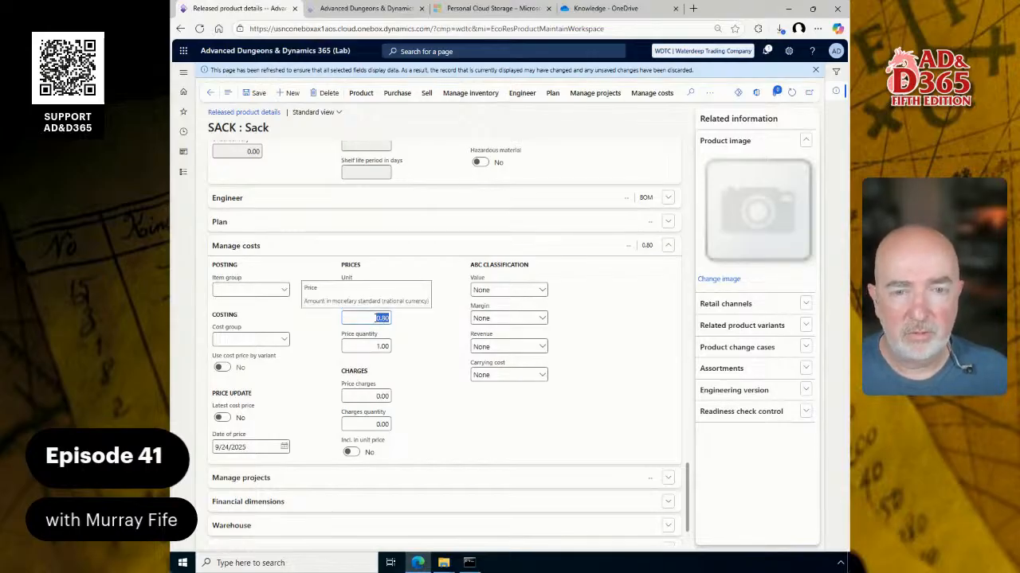
# - Save the SACK product record and return to the released products list
pyautogui.scroll(10, 430, 309)
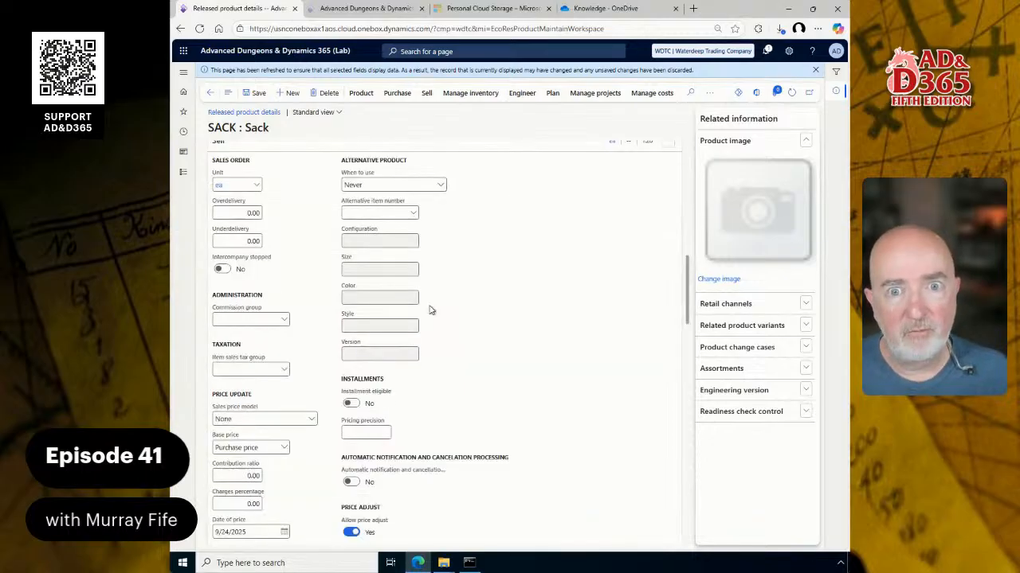
pyautogui.scroll(5, 434, 312)
pyautogui.scroll(5, 435, 312)
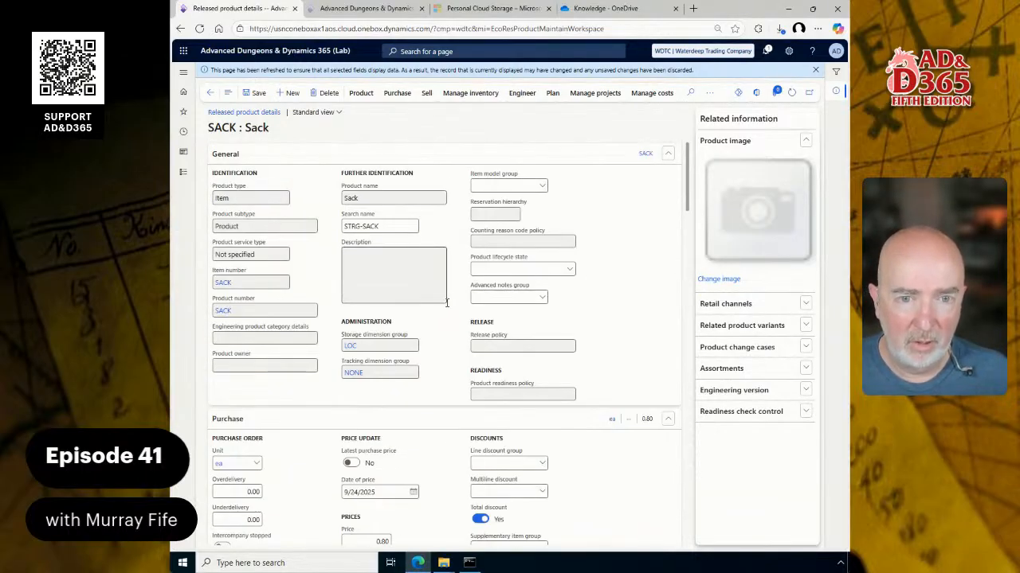
pyautogui.click(261, 96)
pyautogui.click(212, 93)
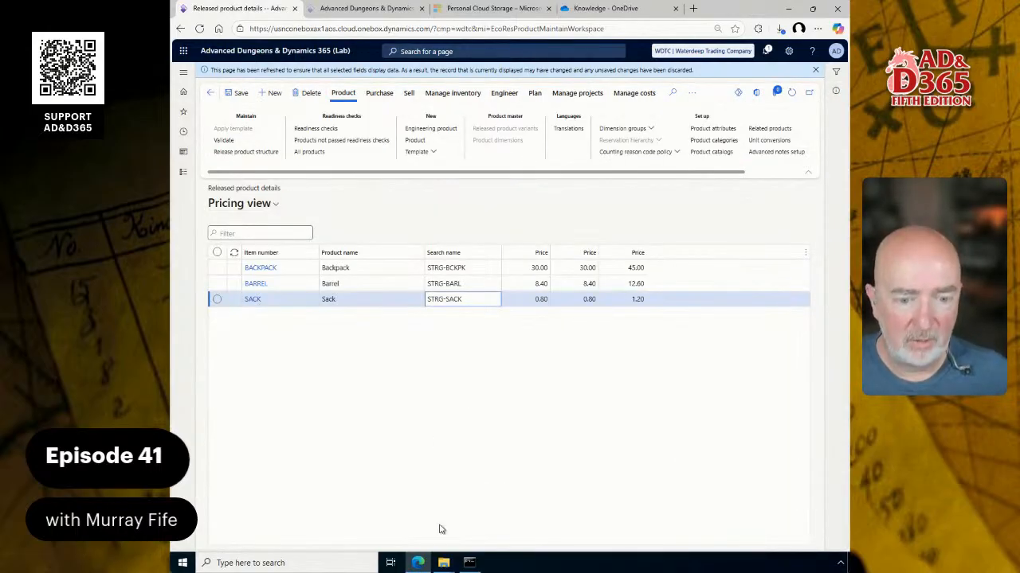
pyautogui.moveTo(443, 563)
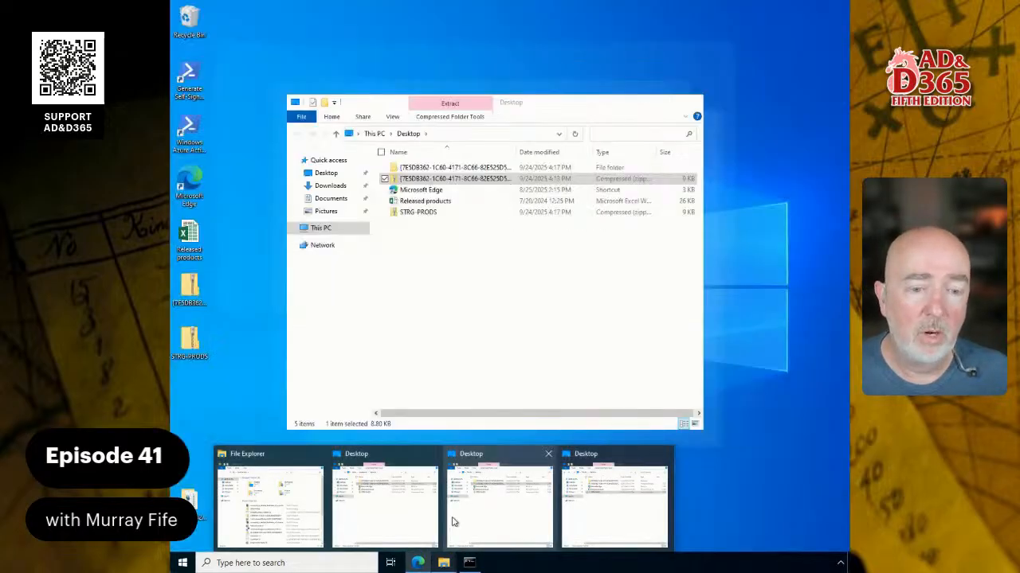
pyautogui.moveTo(481, 506)
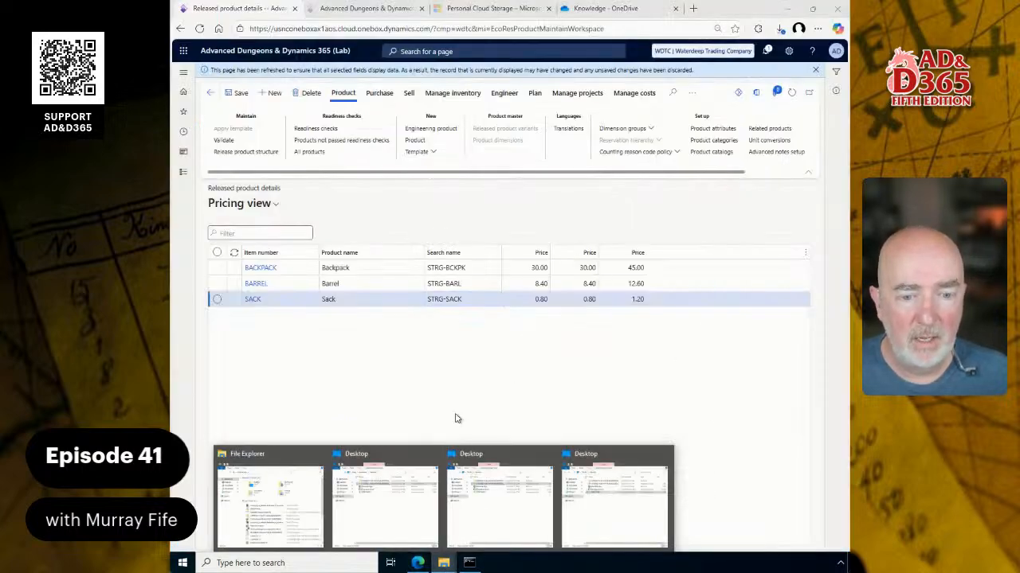
# - Switch to the Desktop folder in File Explorer and open the extracted data package folder
pyautogui.click(489, 514)
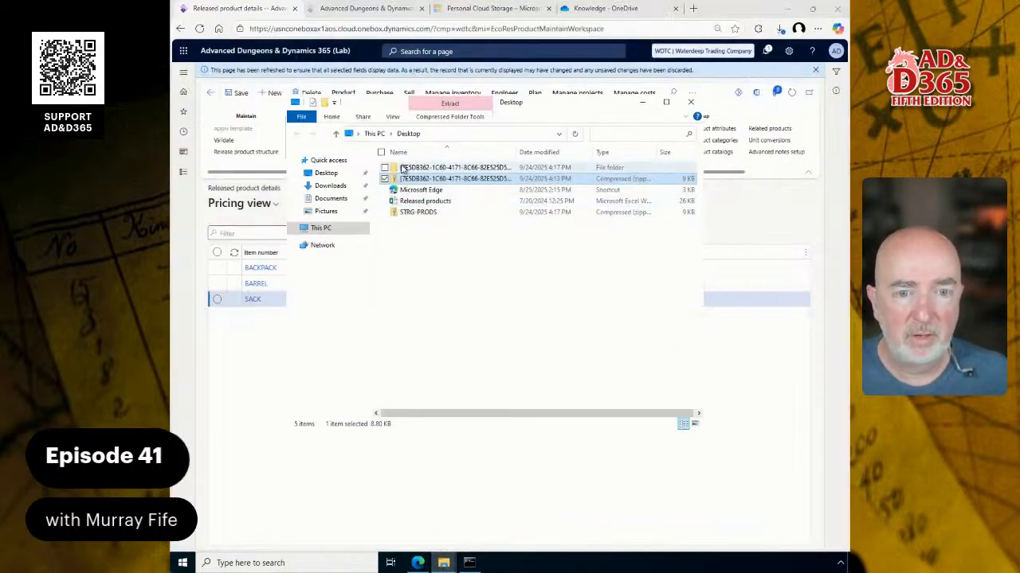
pyautogui.doubleClick(403, 169)
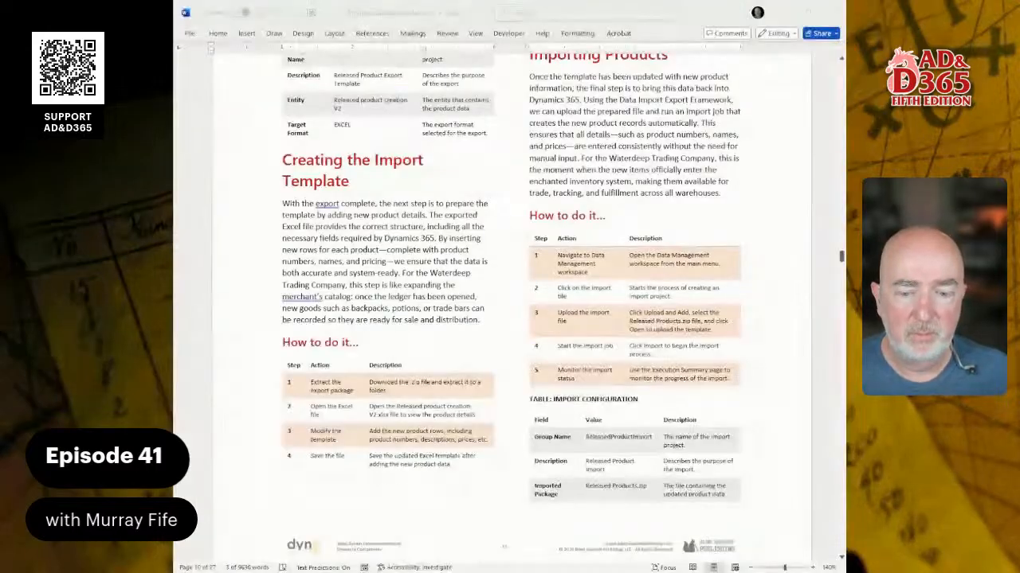
# - Switch to the Word lab guide and review its import template, Importing Products, Review, Conclusion and XP Award sections
pyautogui.scroll(-1, 511, 303)
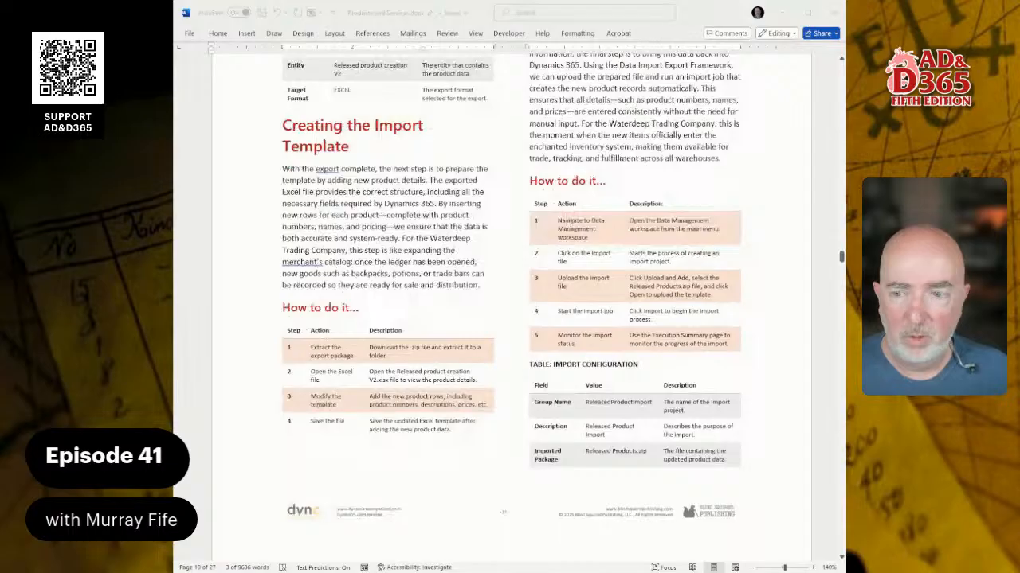
pyautogui.scroll(-10, 511, 302)
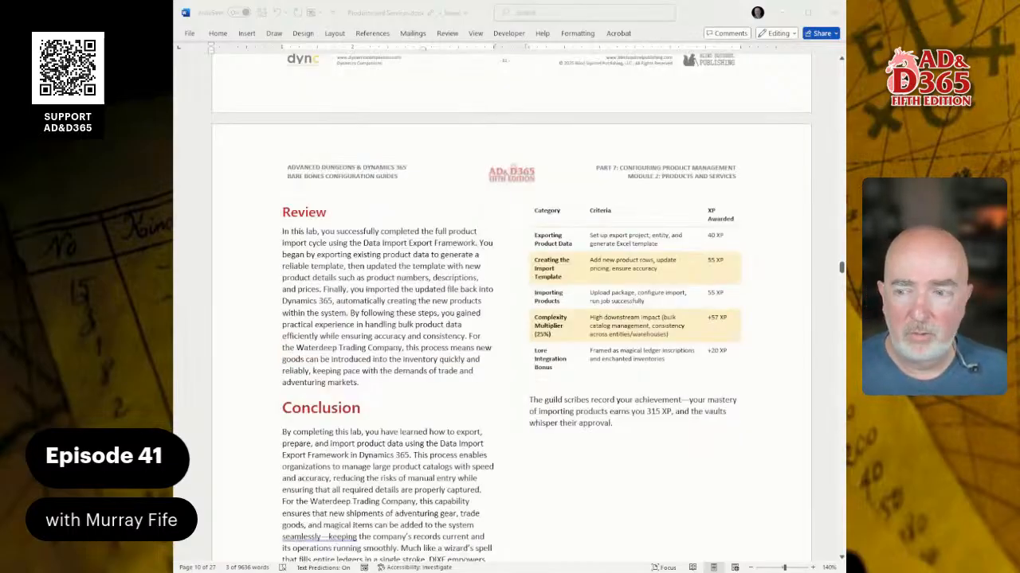
pyautogui.scroll(12, 512, 302)
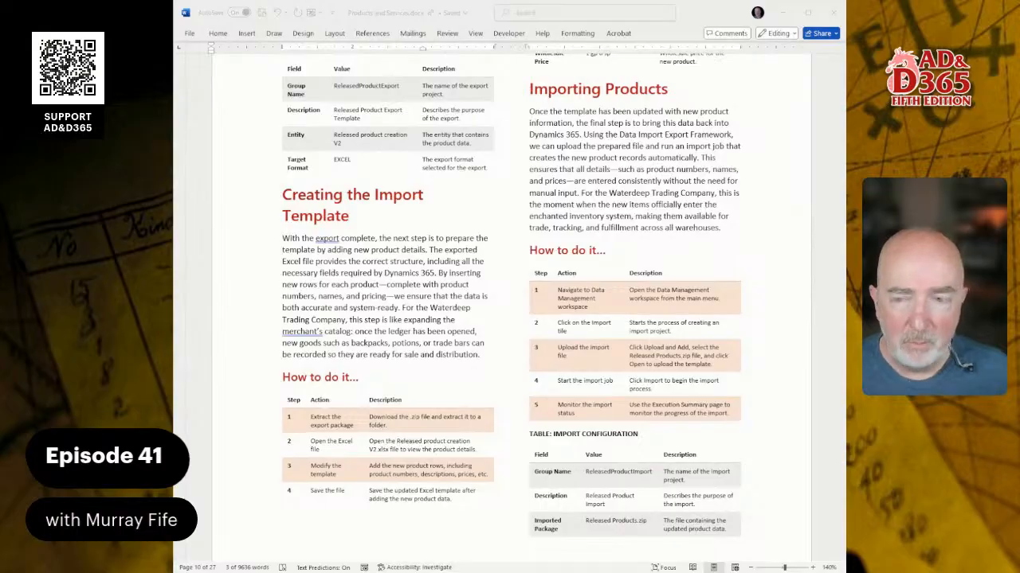
pyautogui.scroll(-15, 512, 296)
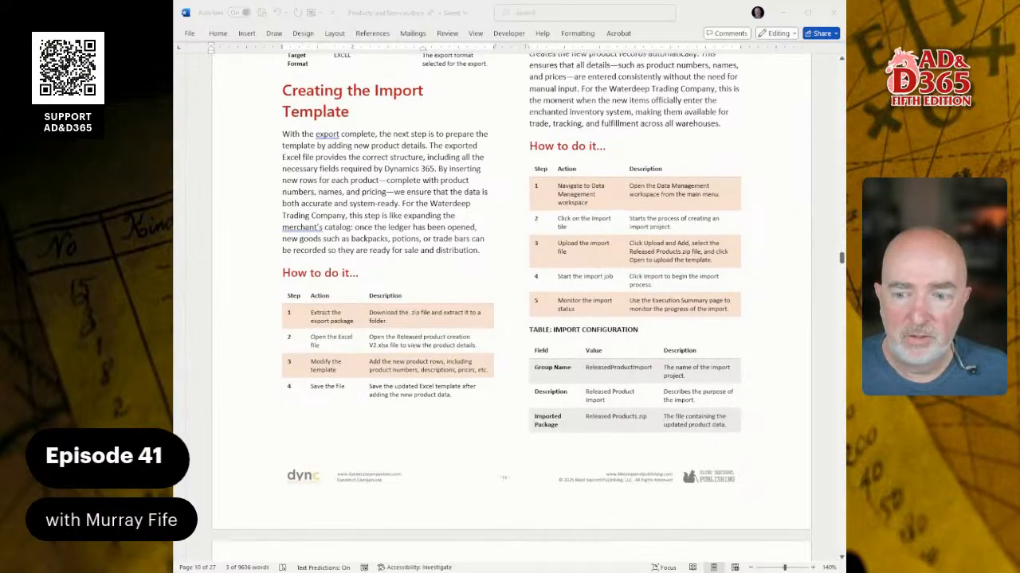
pyautogui.scroll(-4, 512, 308)
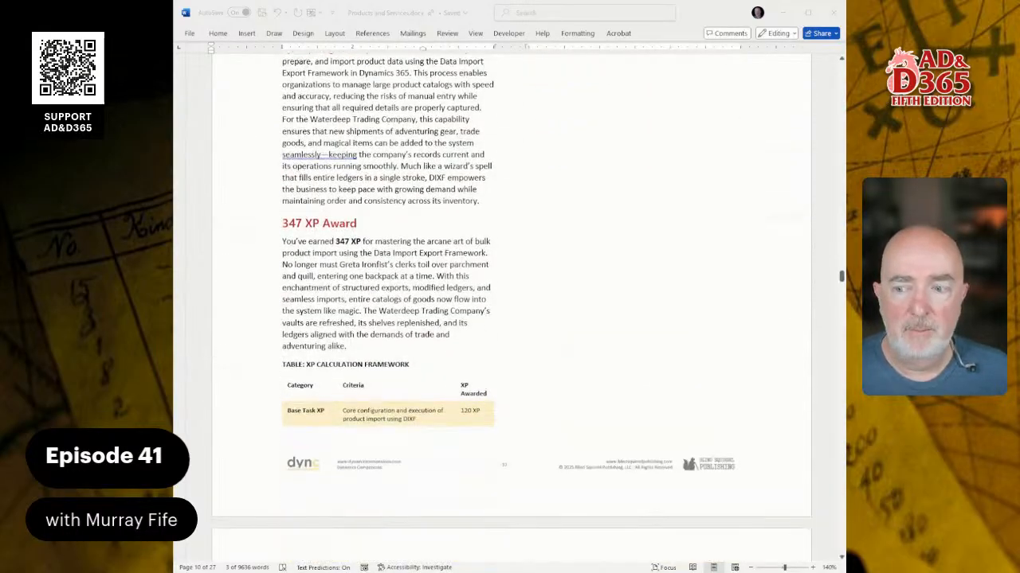
pyautogui.scroll(8, 512, 307)
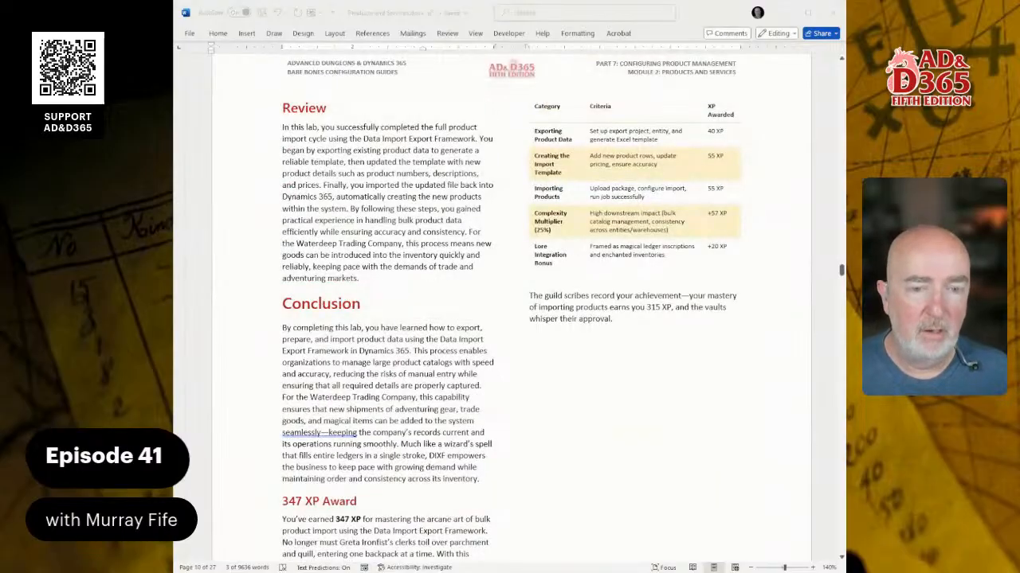